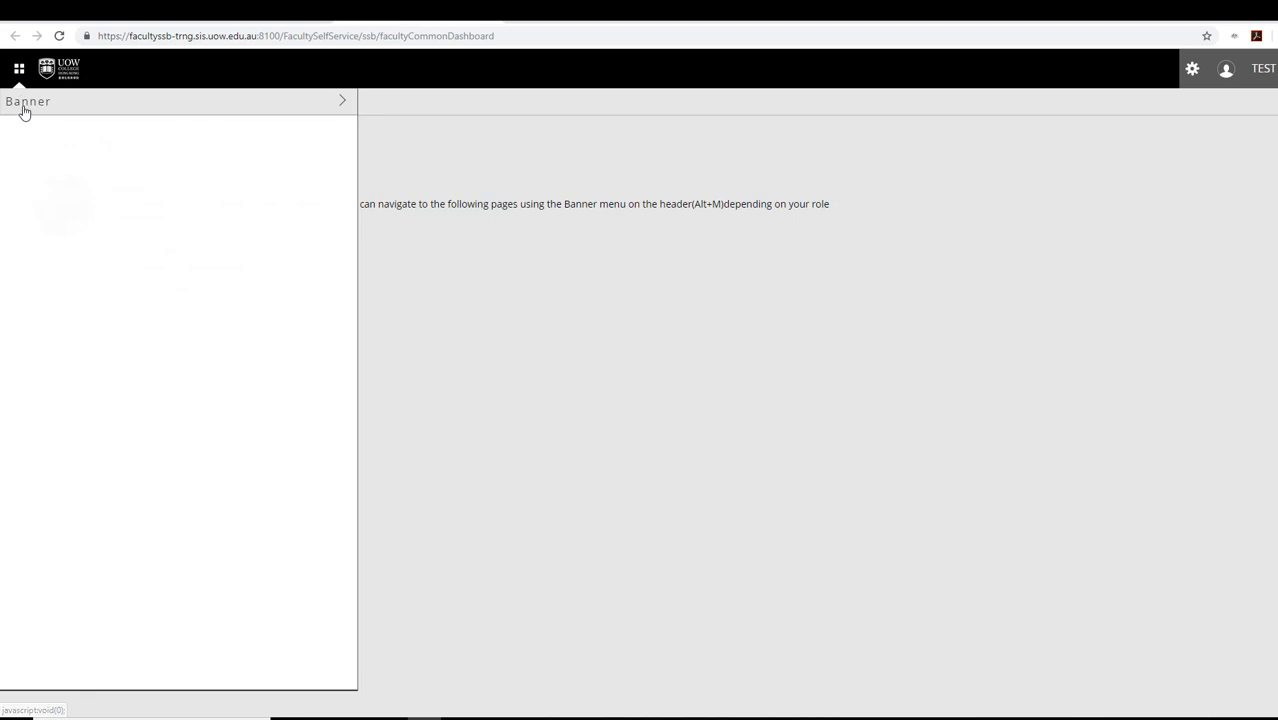
- Go to Personal Information > My Profile in the Banner menu and open the Personal Information card
click(23, 107)
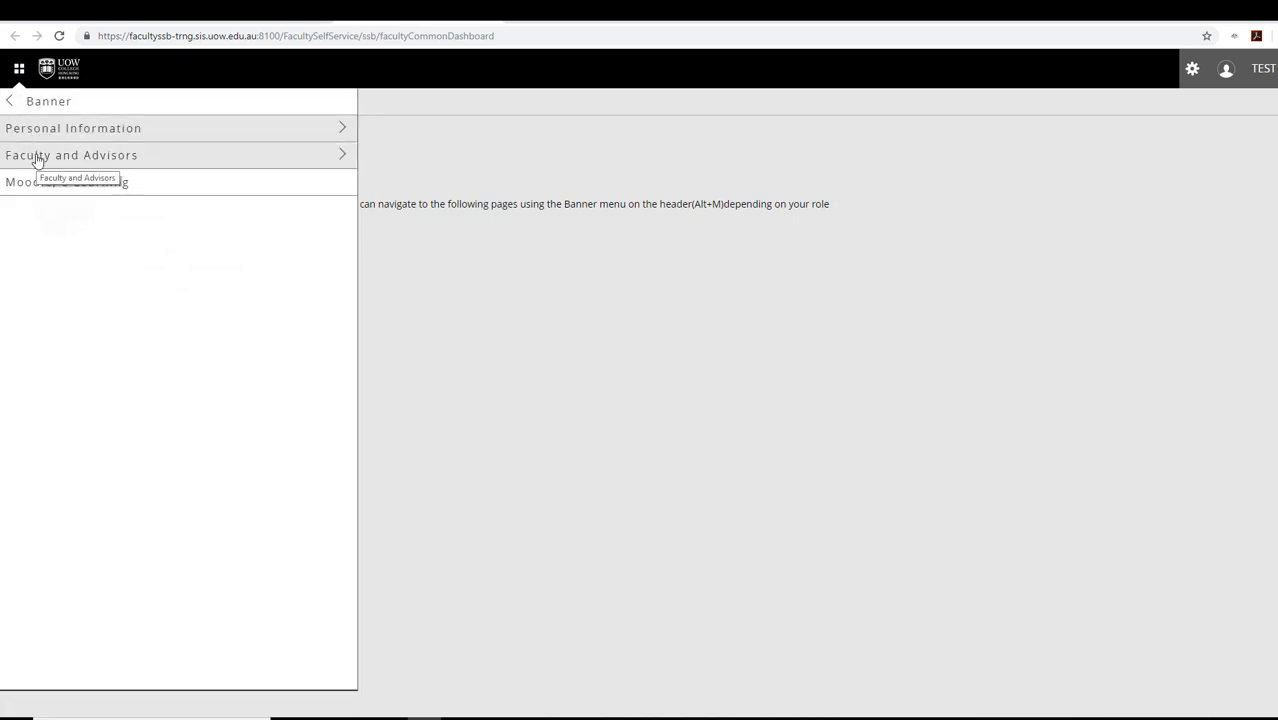
click(43, 130)
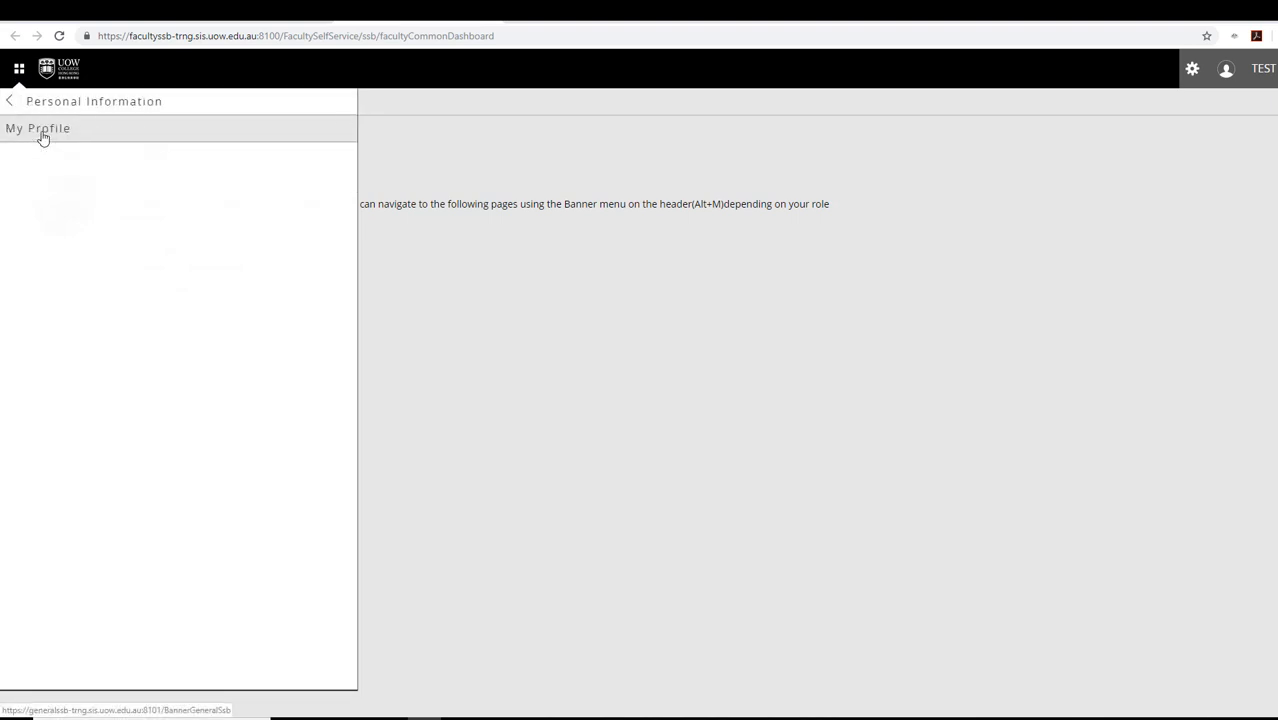
click(43, 137)
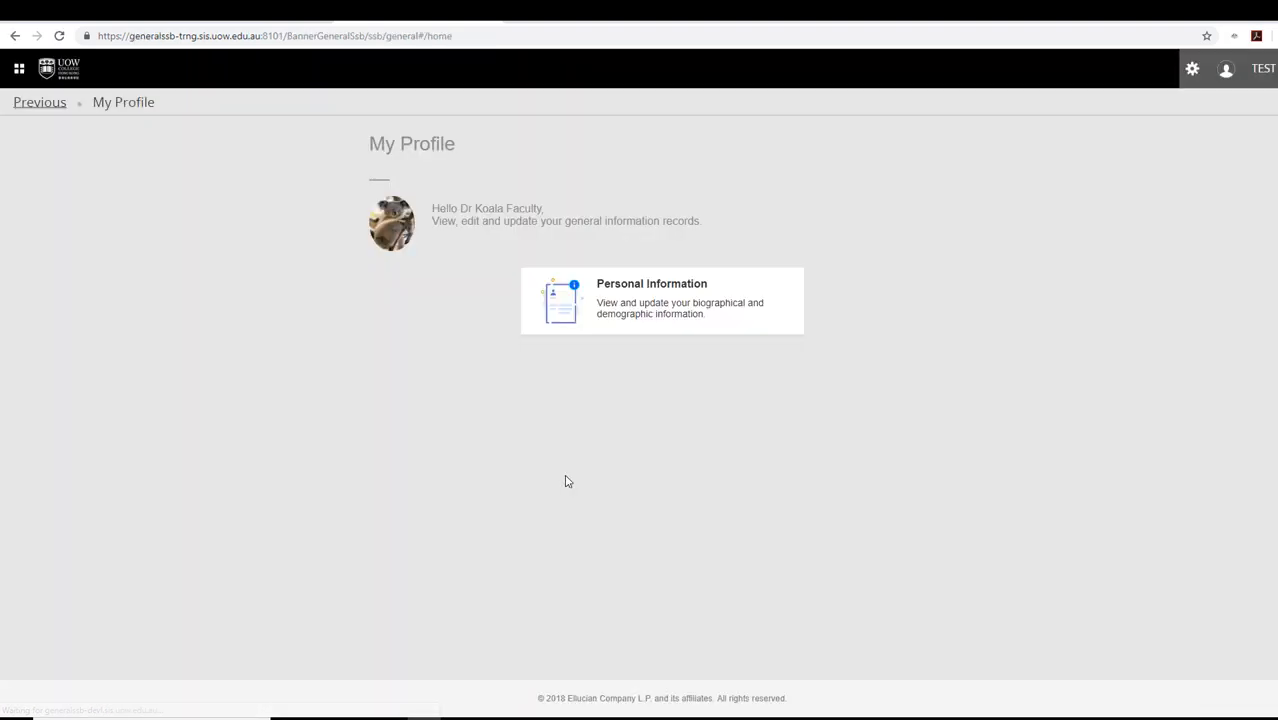
click(596, 300)
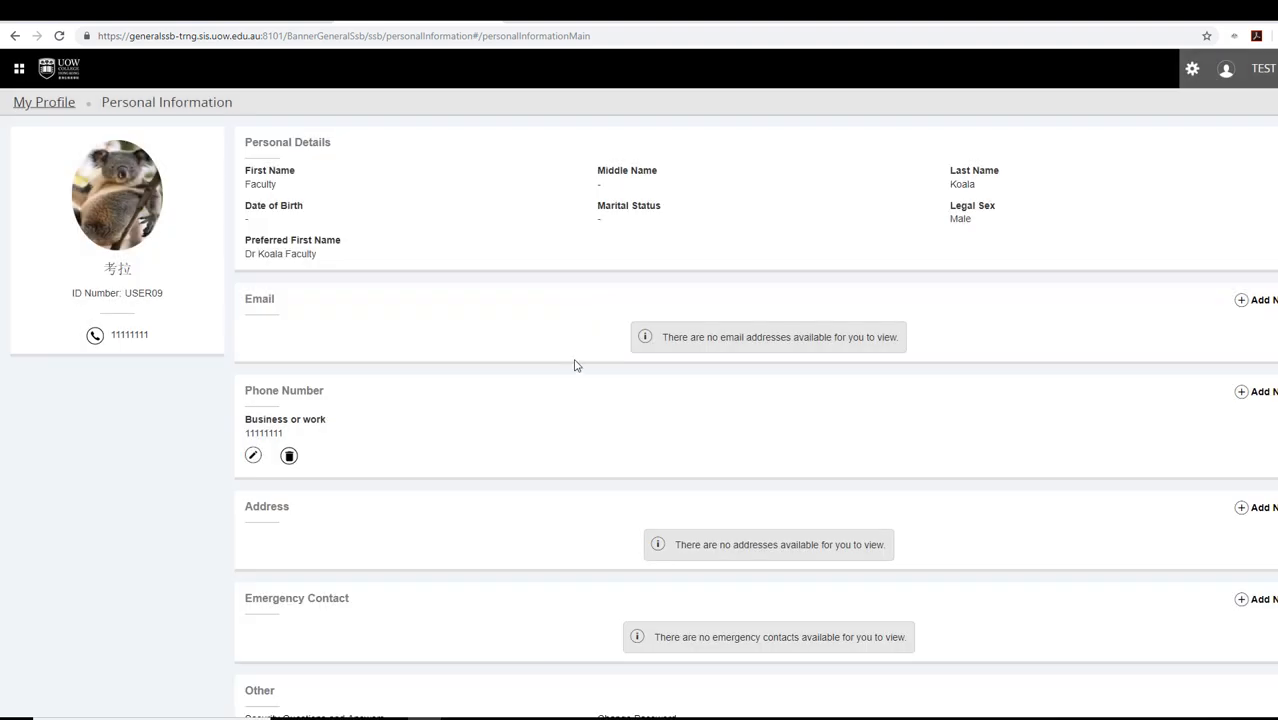
- Change the business phone number's final digit to 2 and save the updated number
click(253, 457)
click(660, 294)
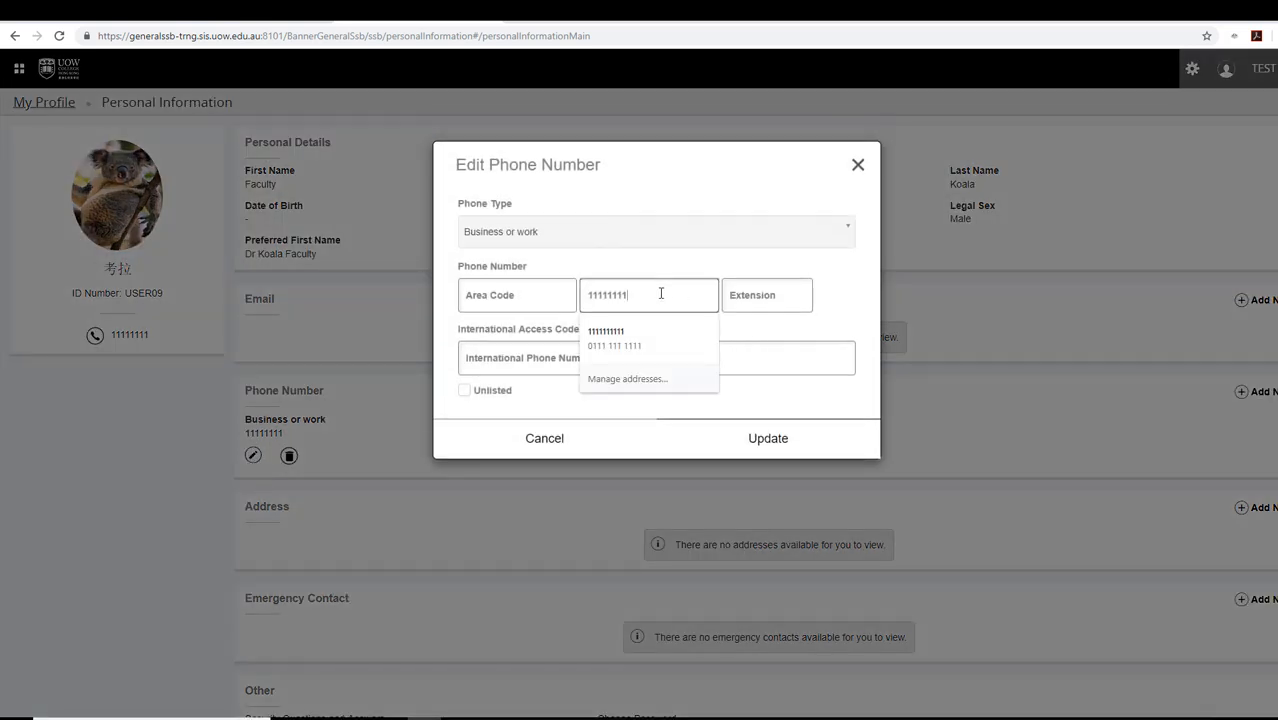
key(BackSpace)
text(2)
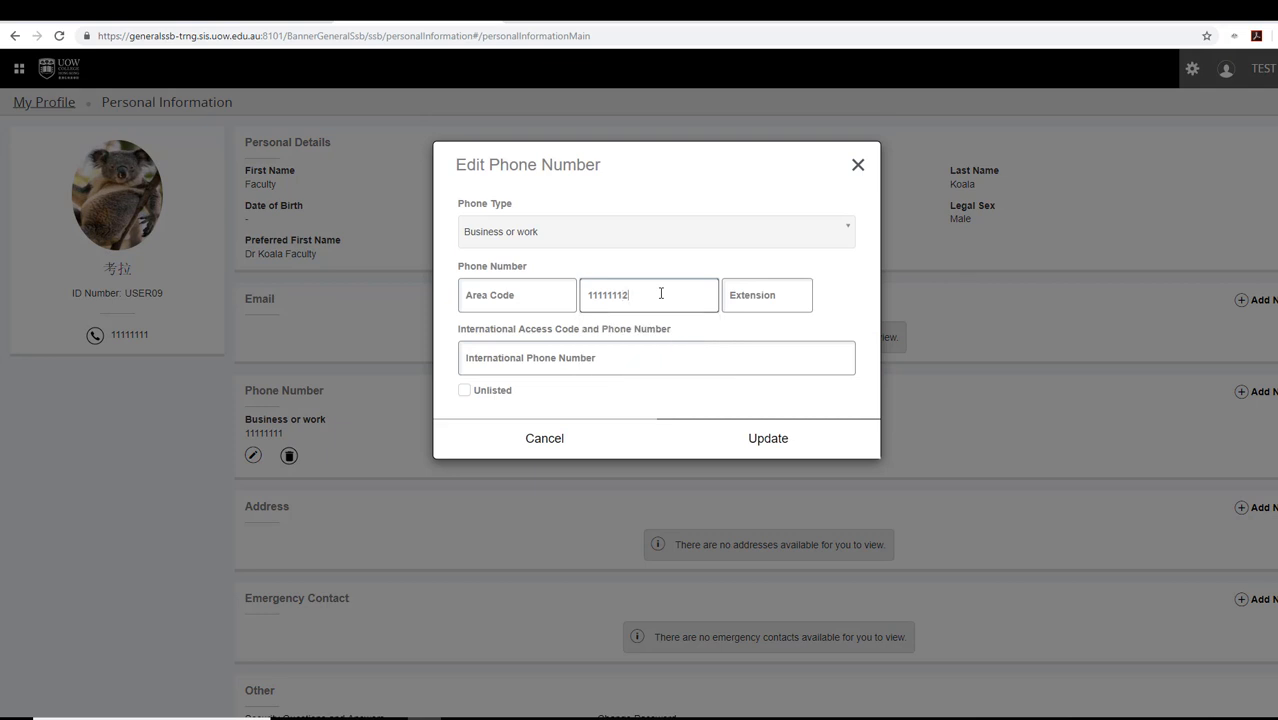
click(760, 442)
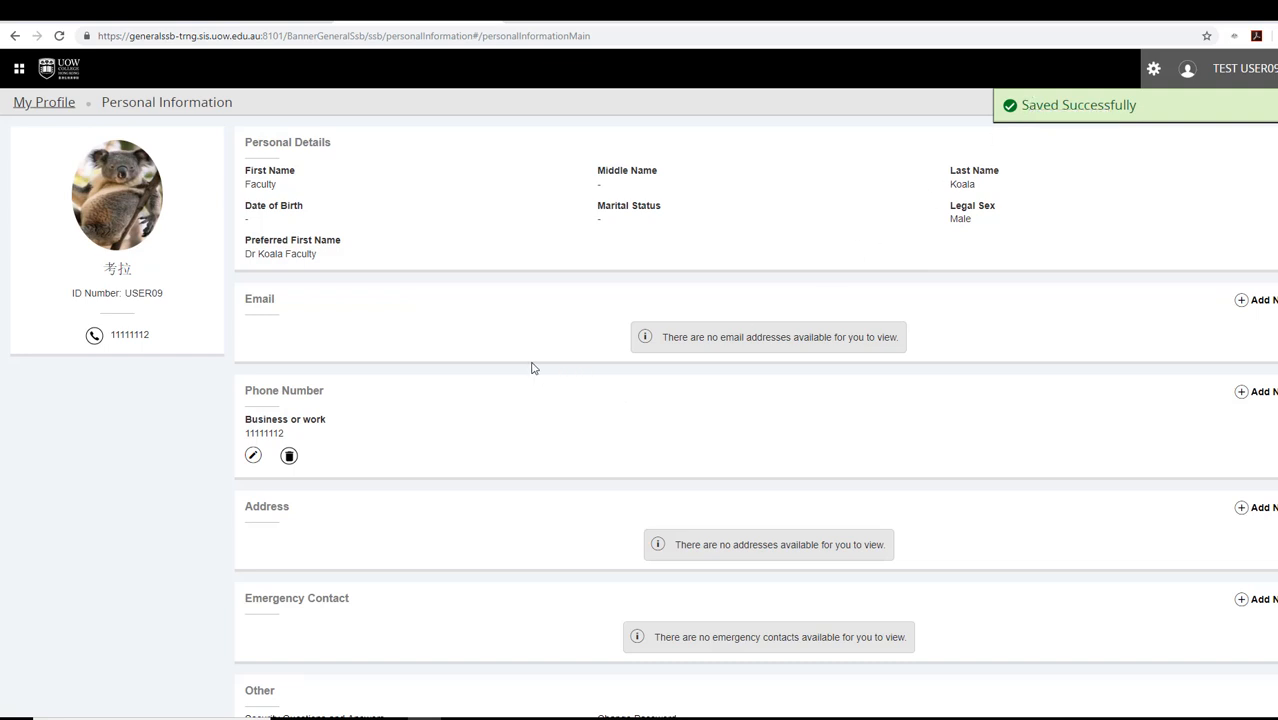
scroll(533, 368, down, 1)
scroll(532, 366, up, 1)
- Go back through My Profile to the Faculty Services dashboard using the breadcrumbs
click(58, 110)
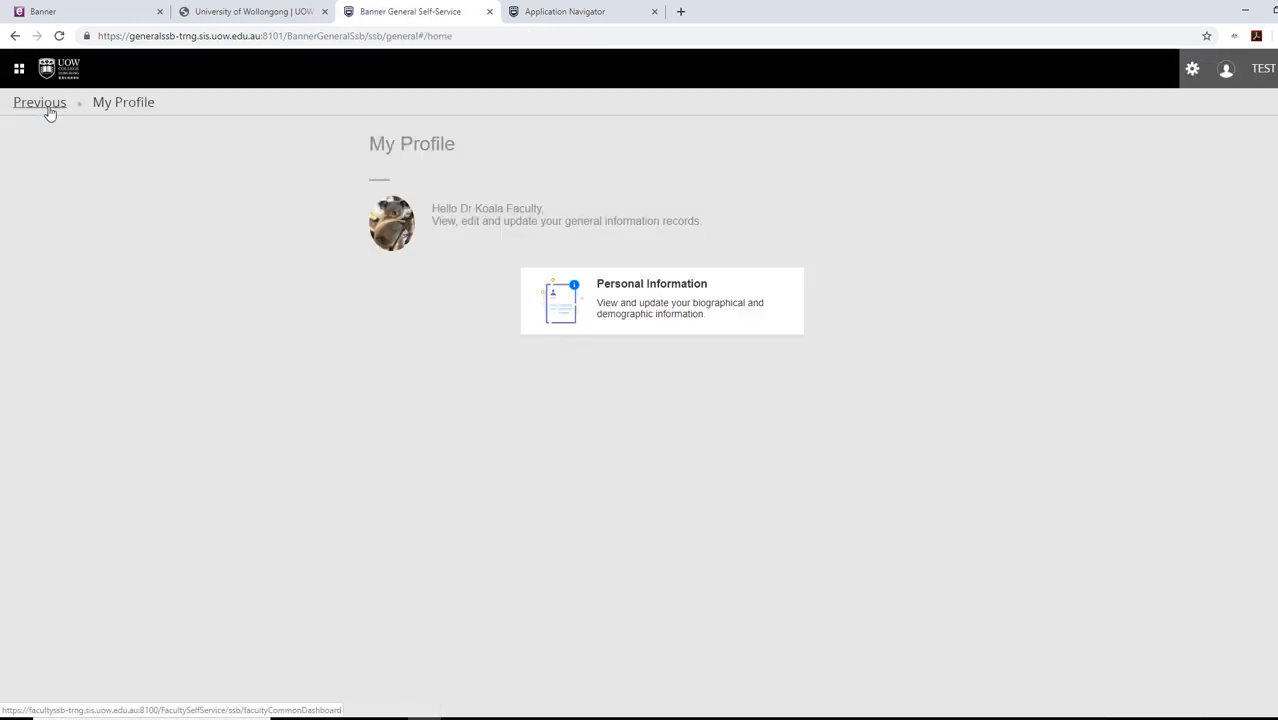
click(40, 103)
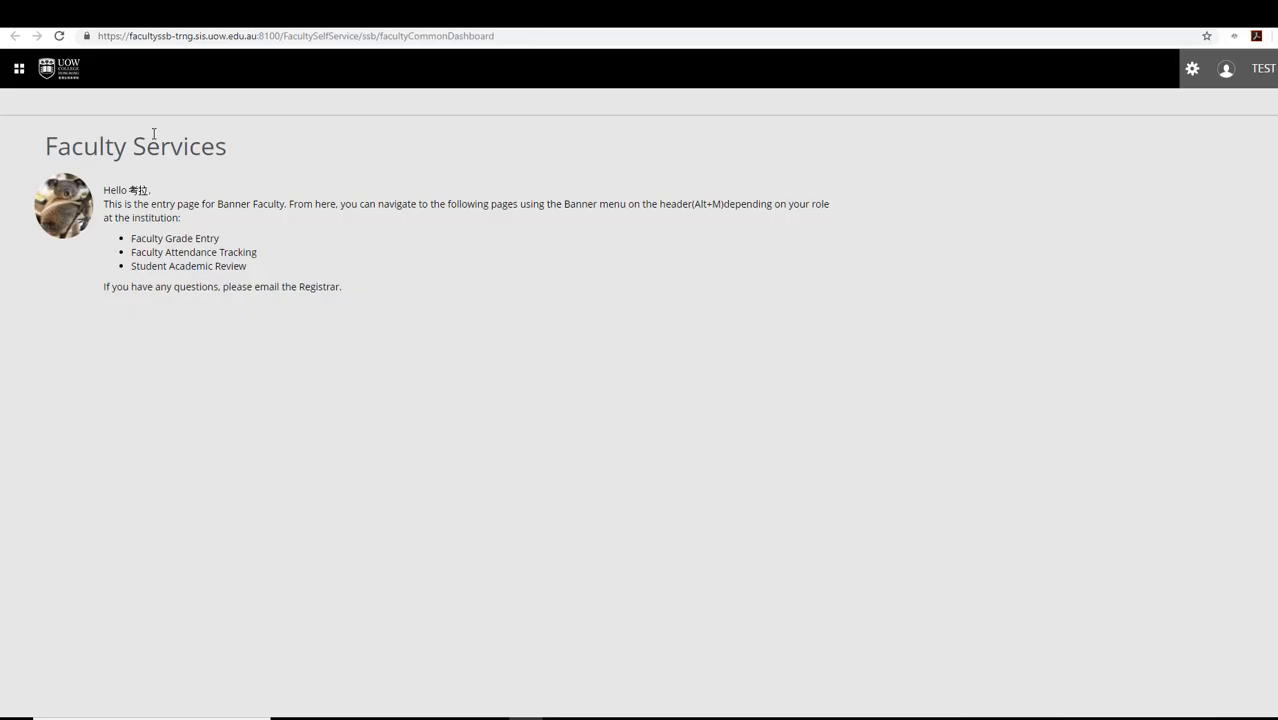
- Open Week at a Glance from Faculty and Advisors in a new browser tab
click(18, 68)
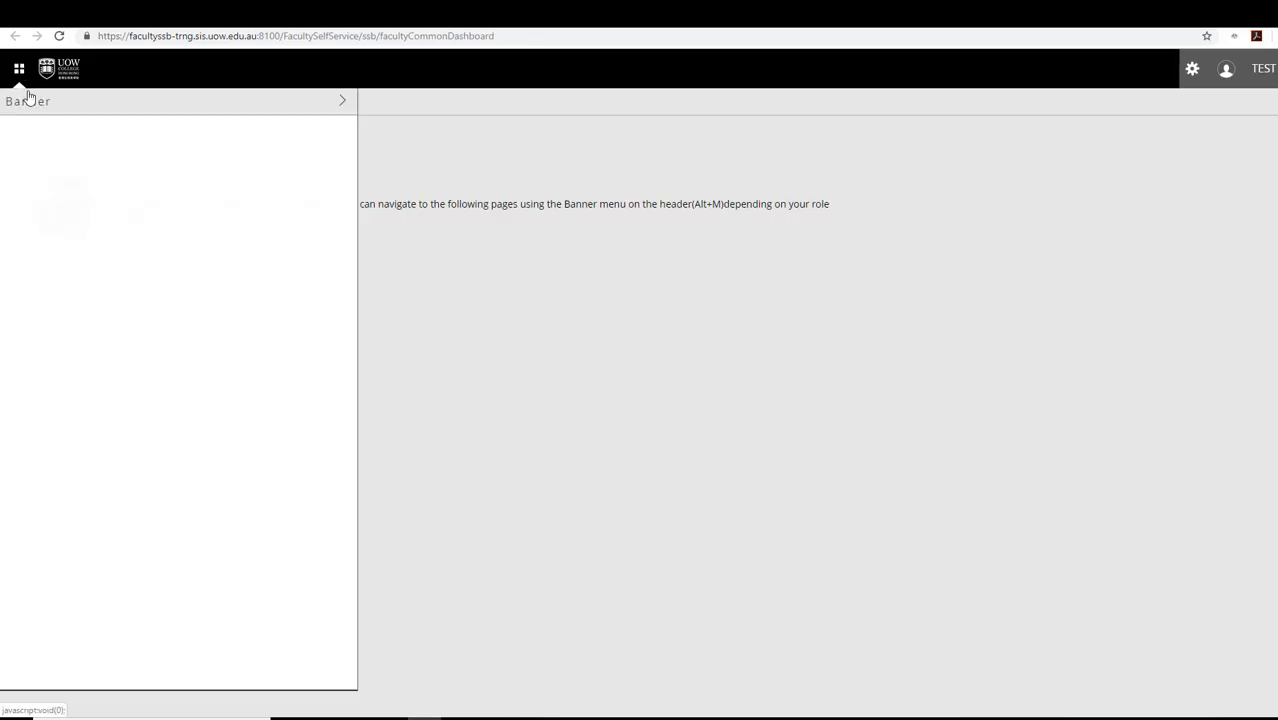
click(33, 110)
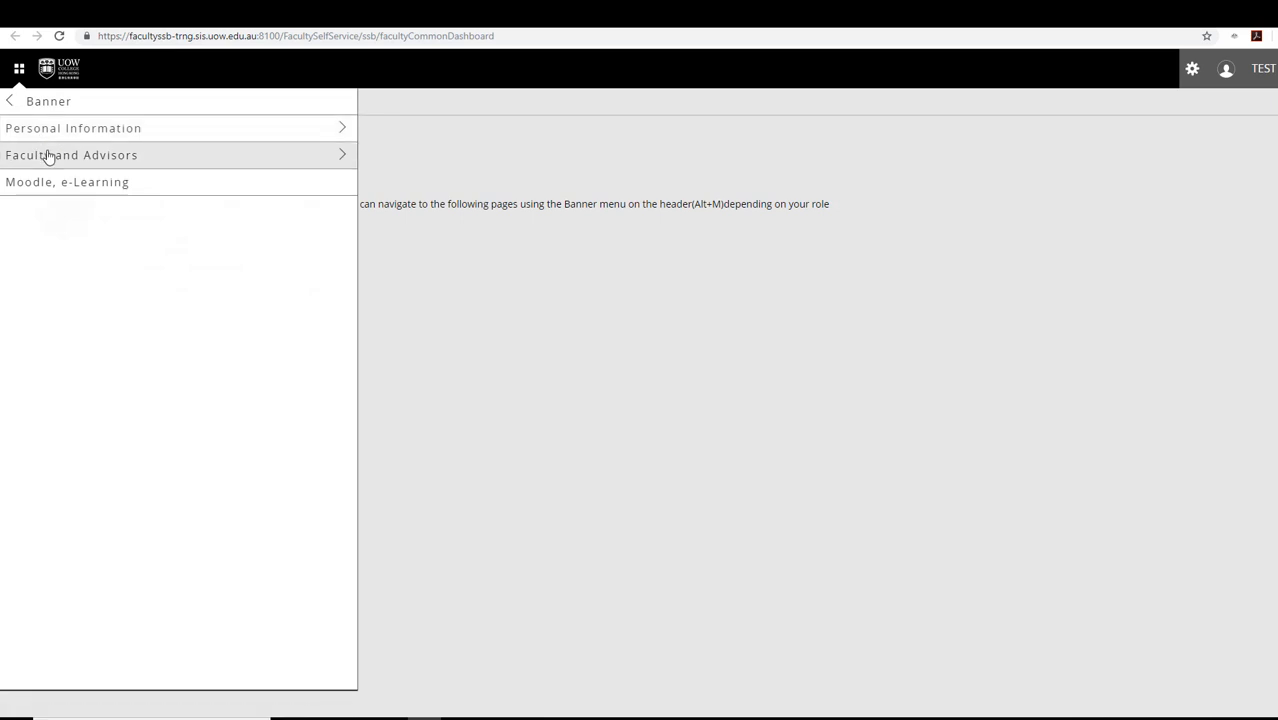
click(48, 154)
right_click(79, 128)
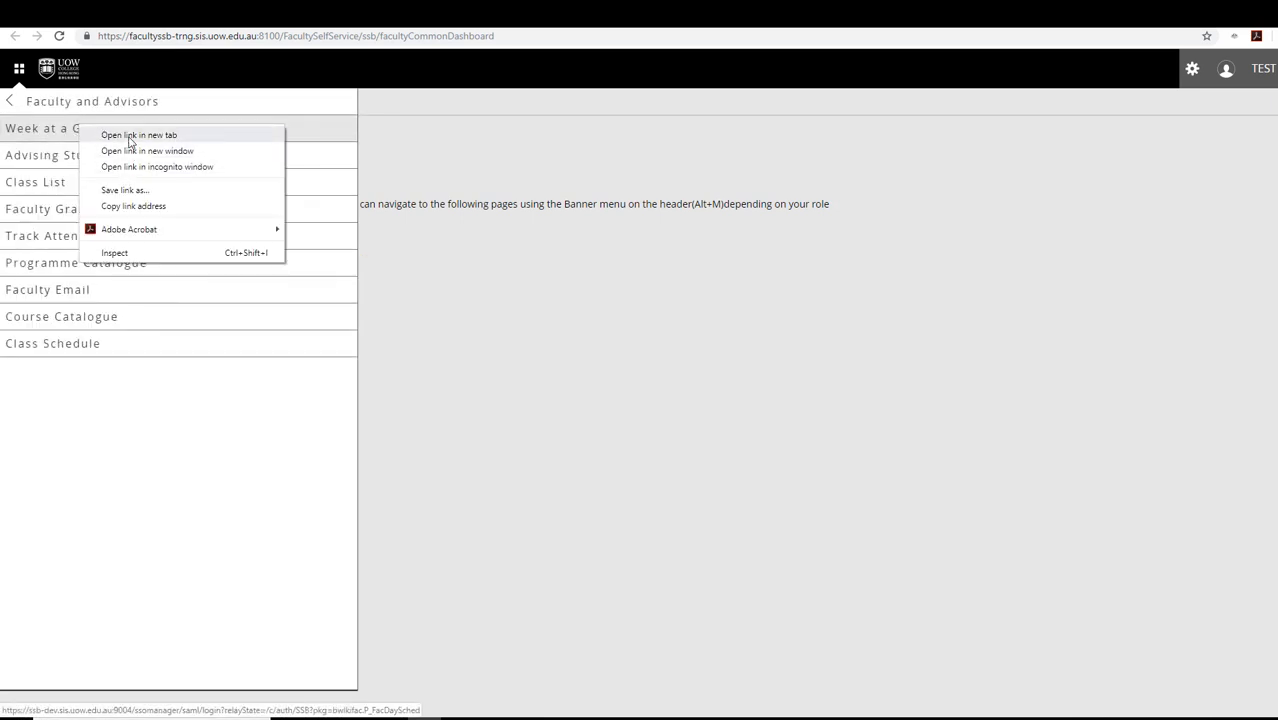
click(129, 136)
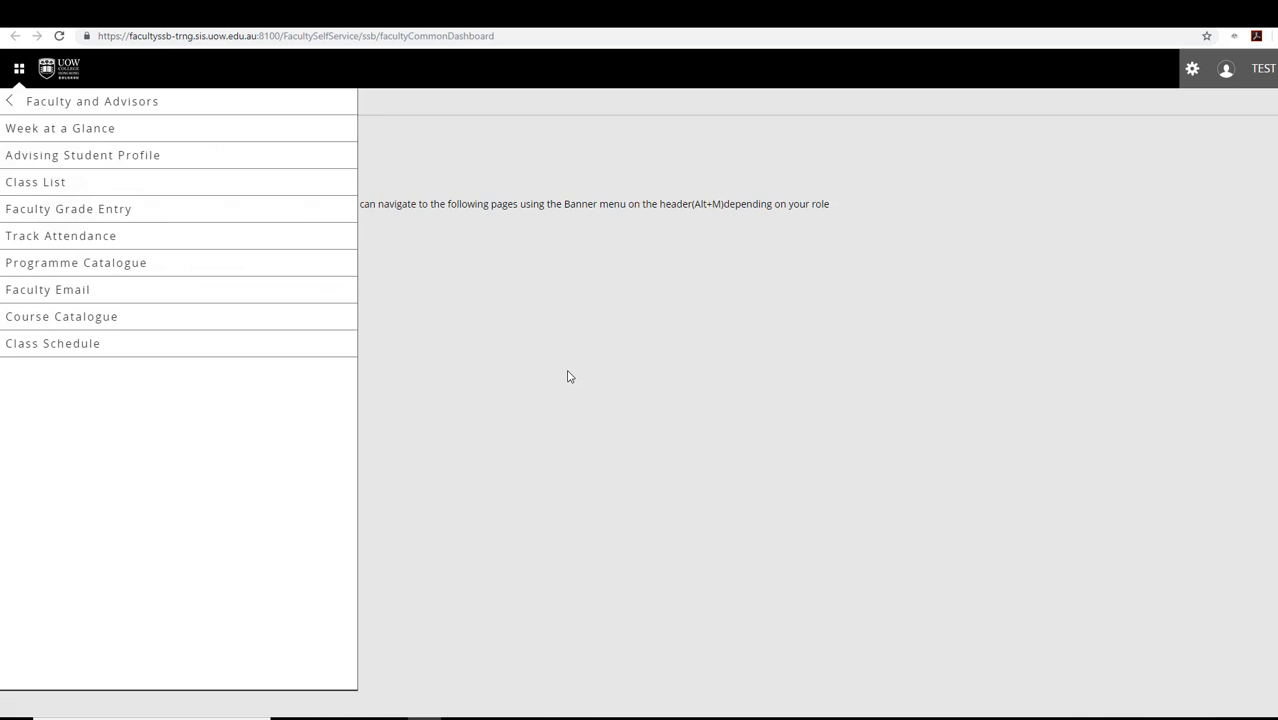
click(530, 15)
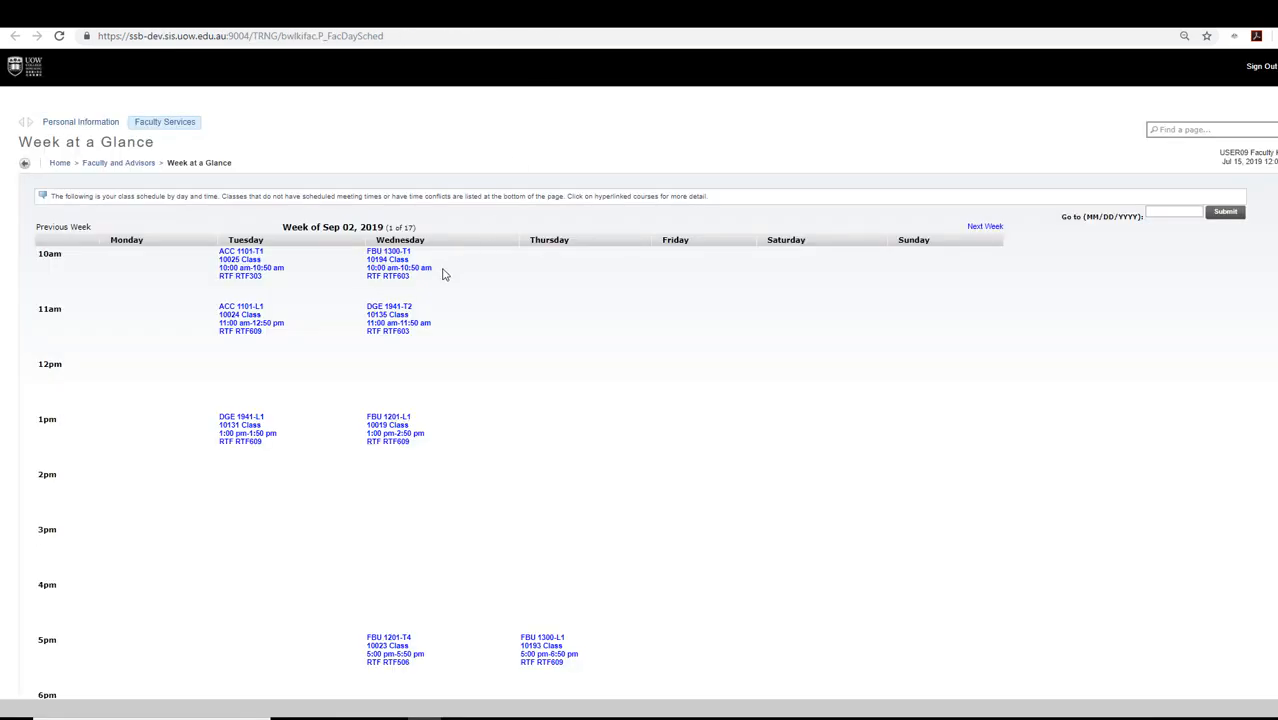
- Browse to the next week, return to the week of Sep 02, 2019, and view ACC 1101-T1 details
scroll(456, 282, down, 1)
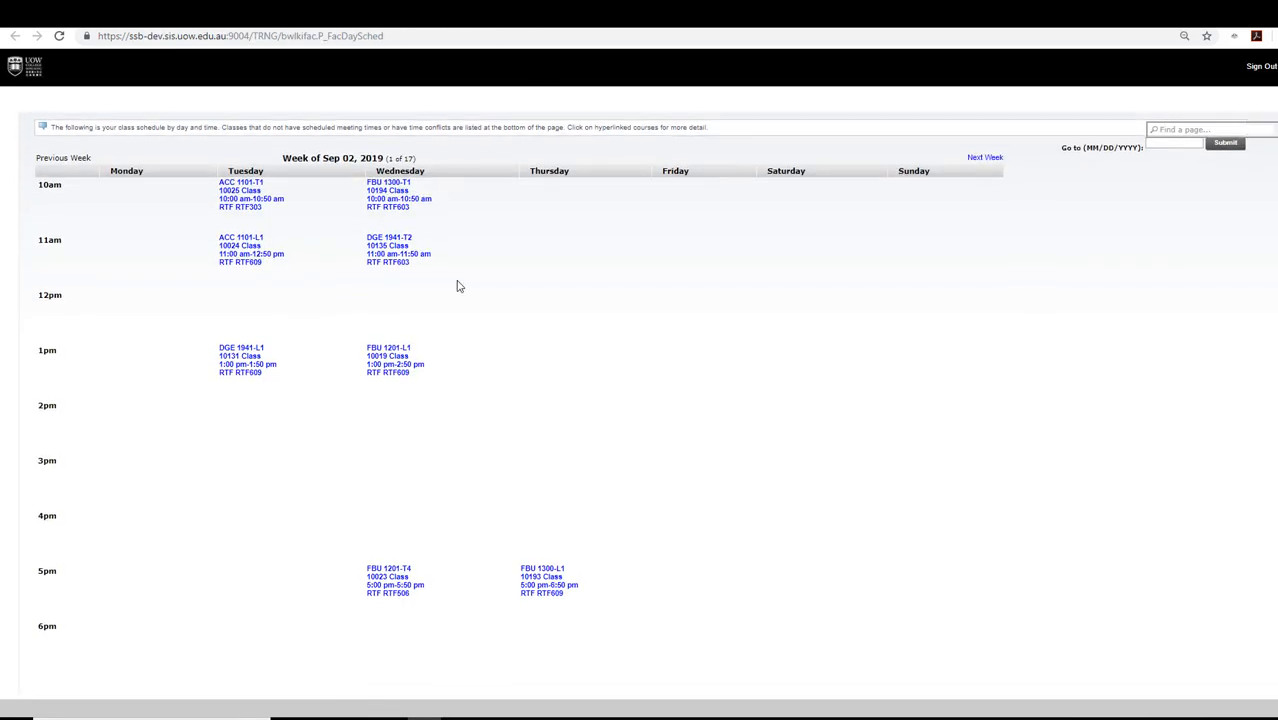
click(985, 157)
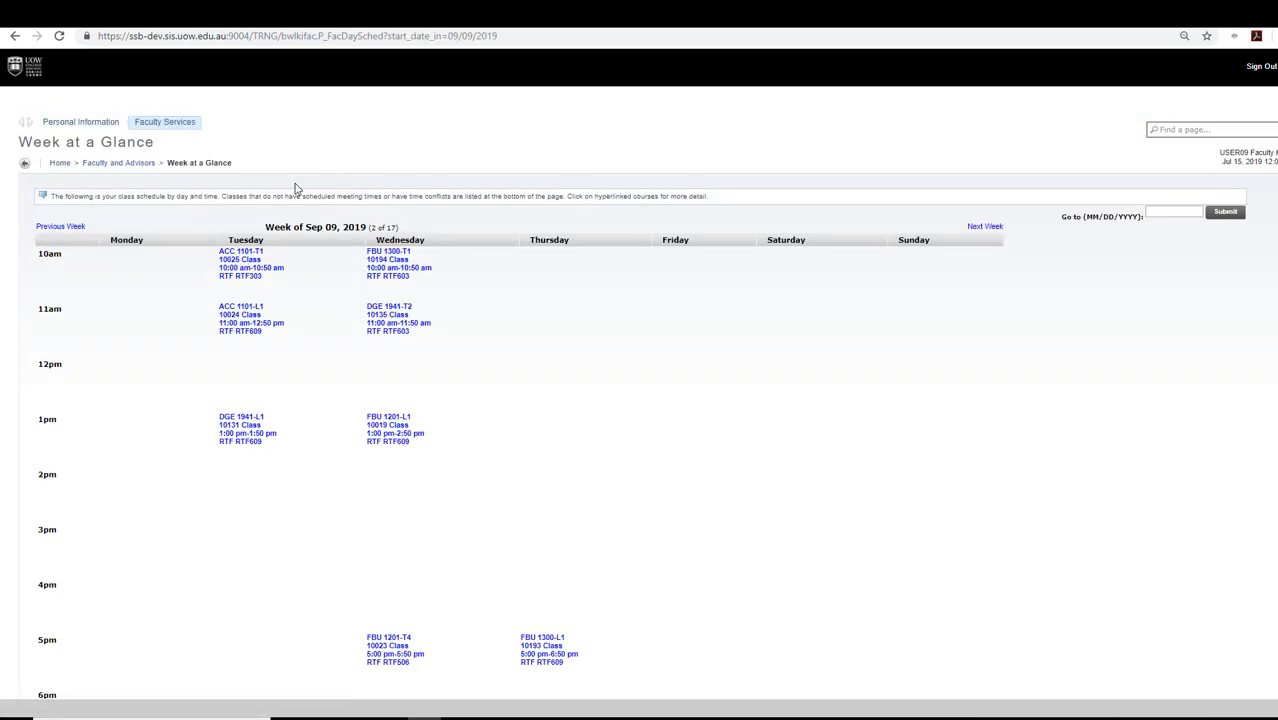
click(57, 227)
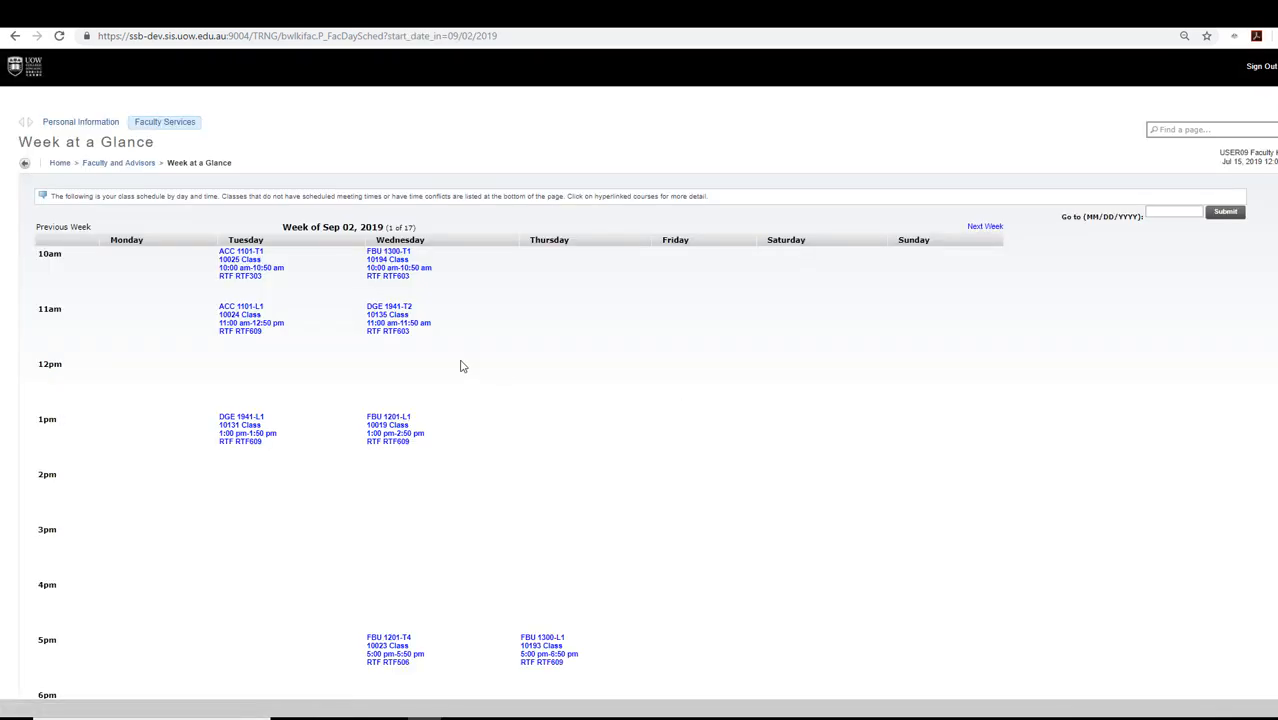
click(245, 262)
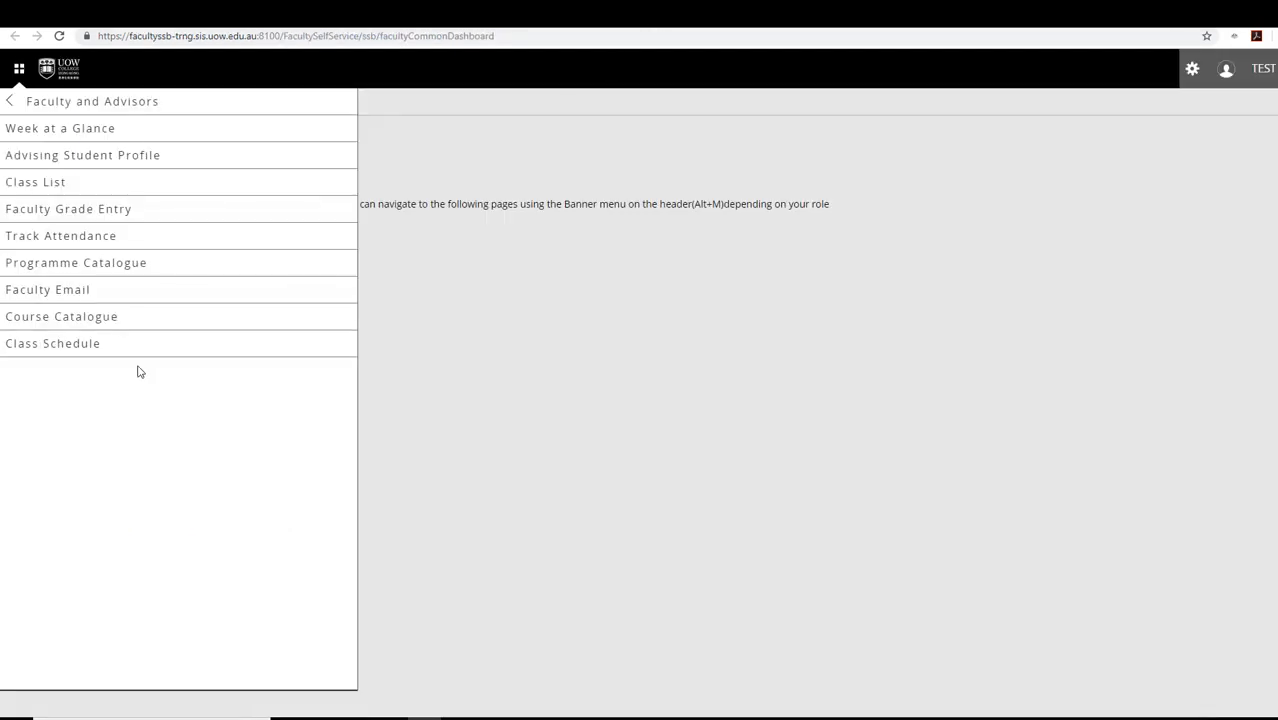
- Back out to the top Banner level and open Class List under Faculty and Advisors
click(62, 104)
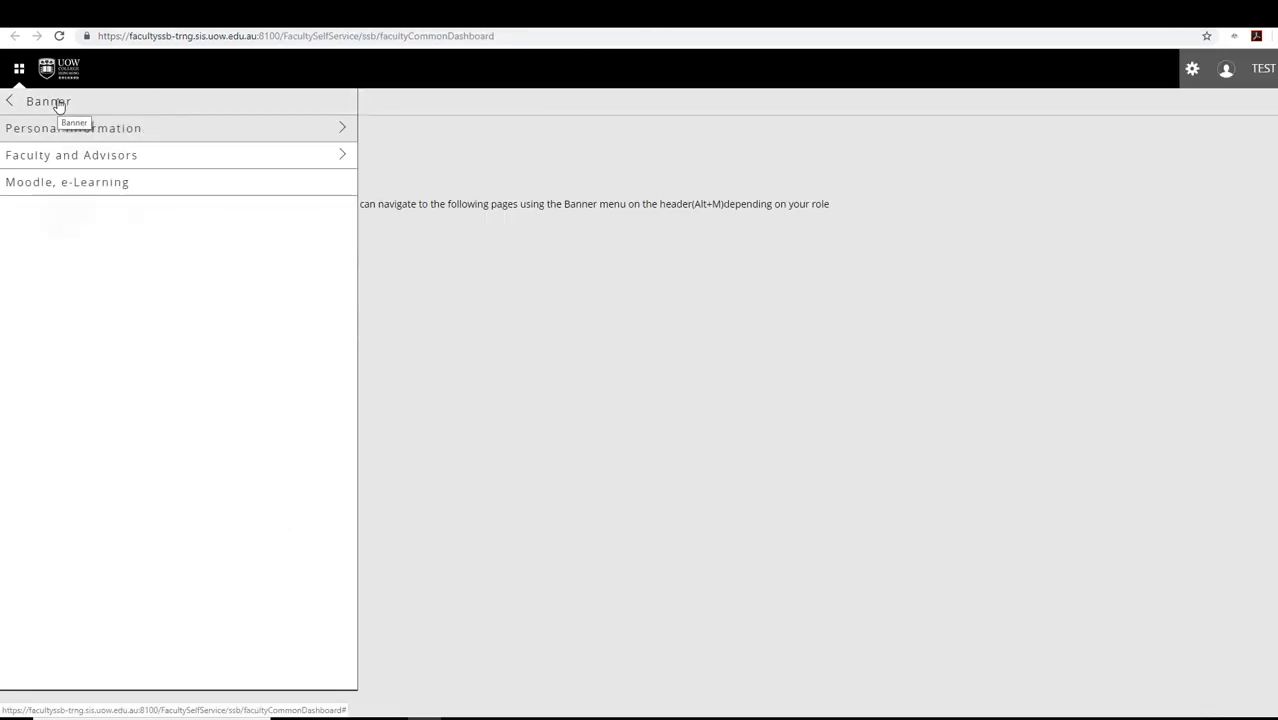
click(58, 103)
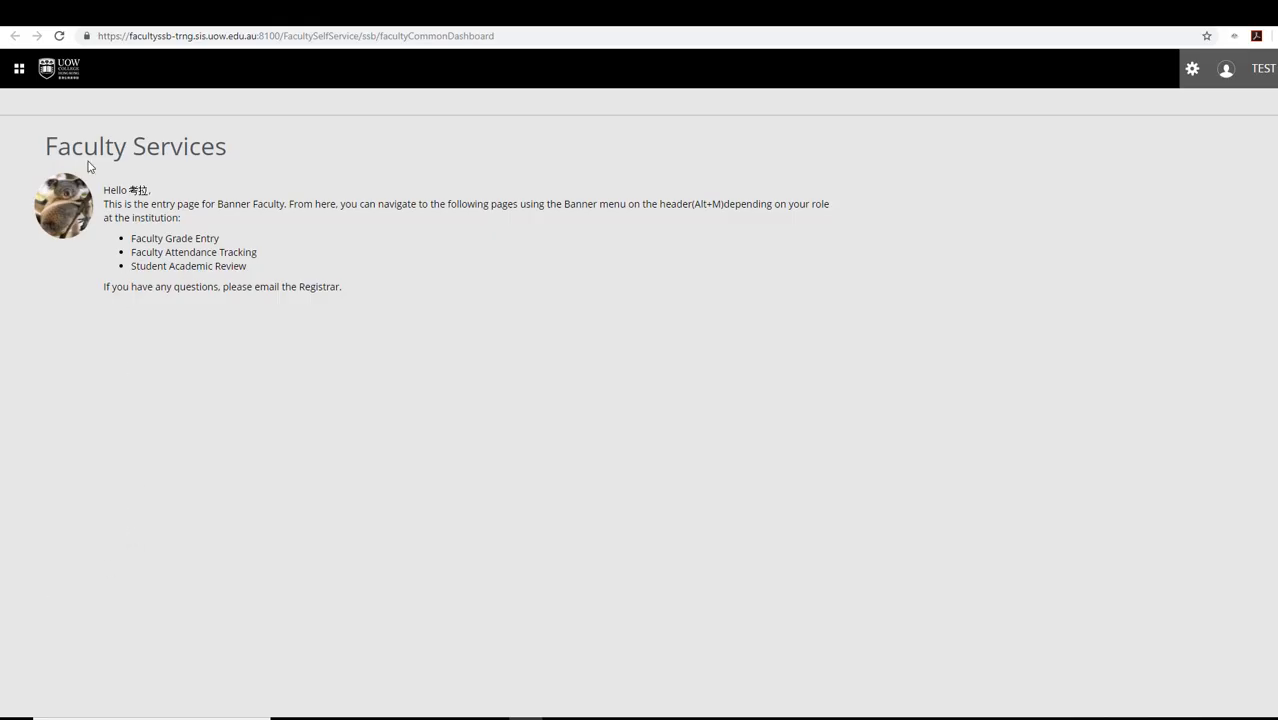
click(19, 70)
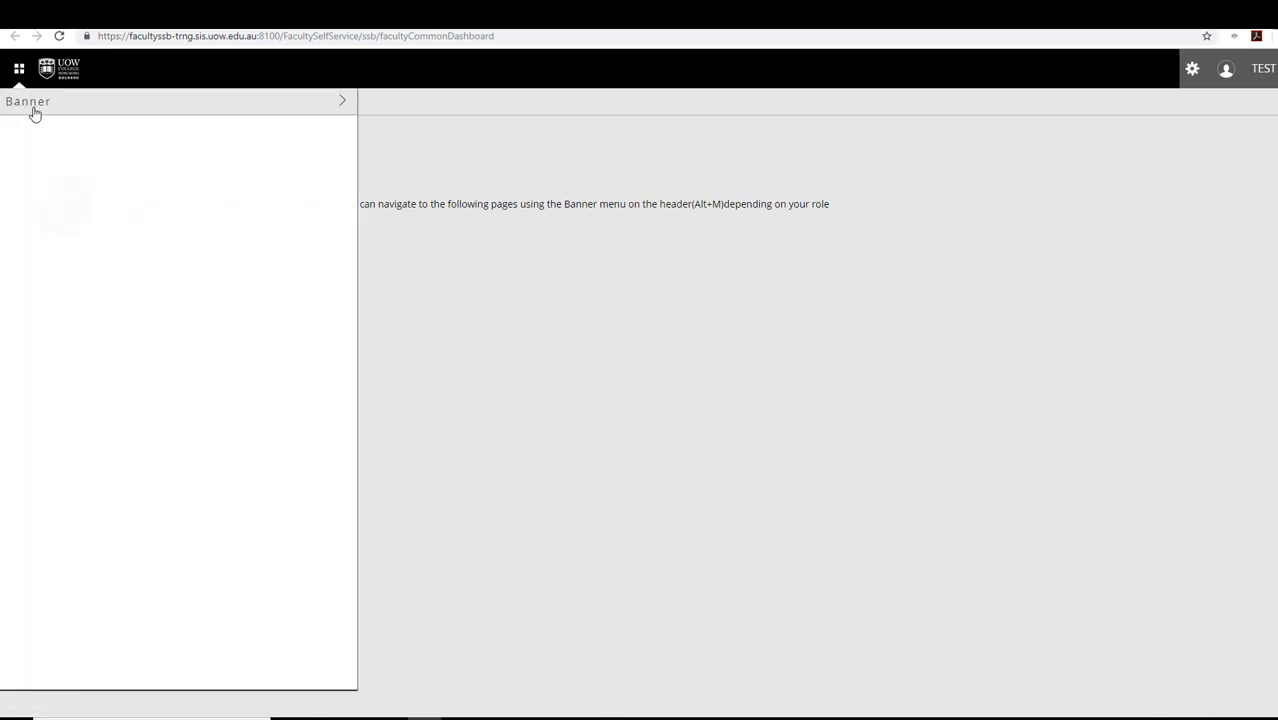
click(40, 160)
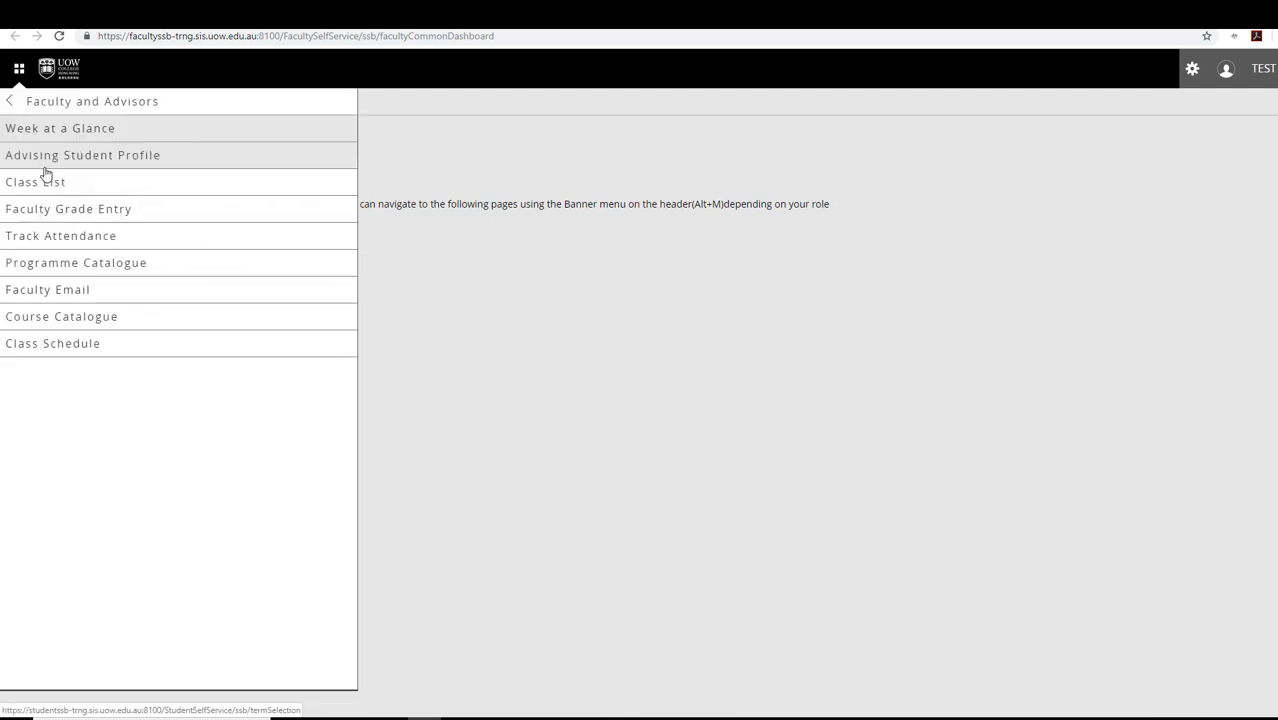
click(46, 182)
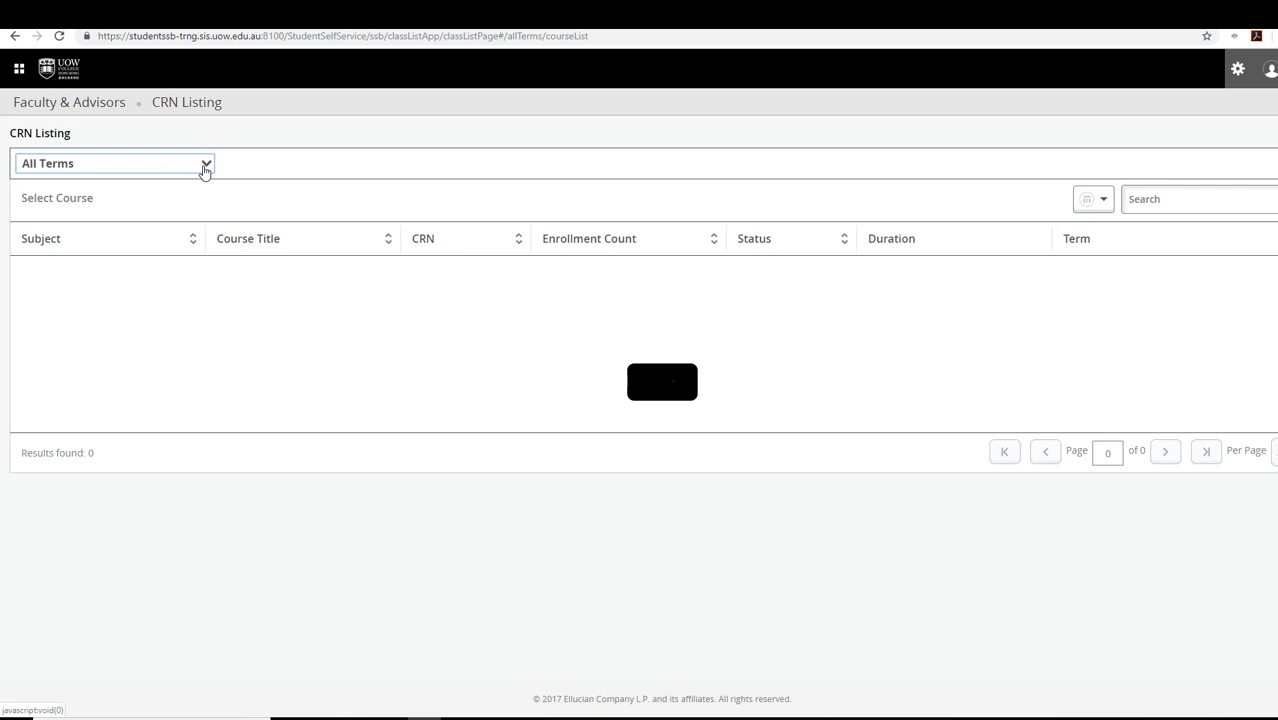
- Filter the listing to Semester A 2019/20 (201909) and open the FBU 1201, L1 class list
click(205, 167)
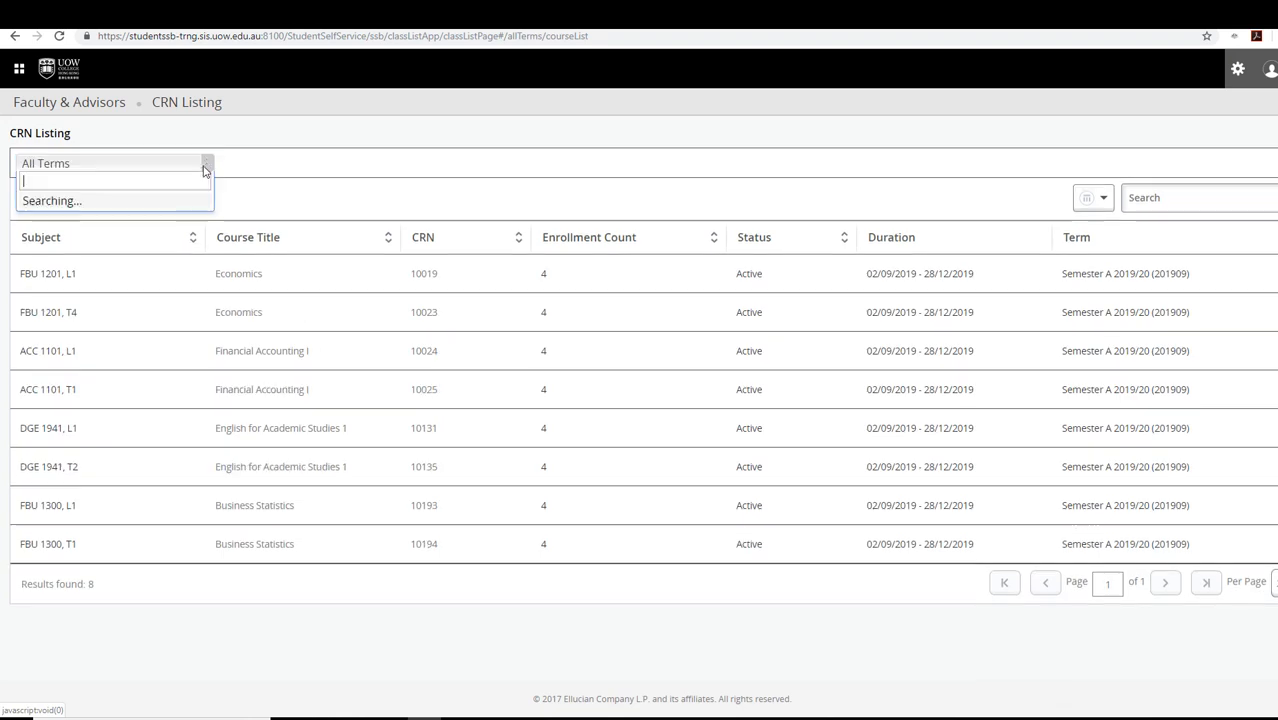
click(129, 220)
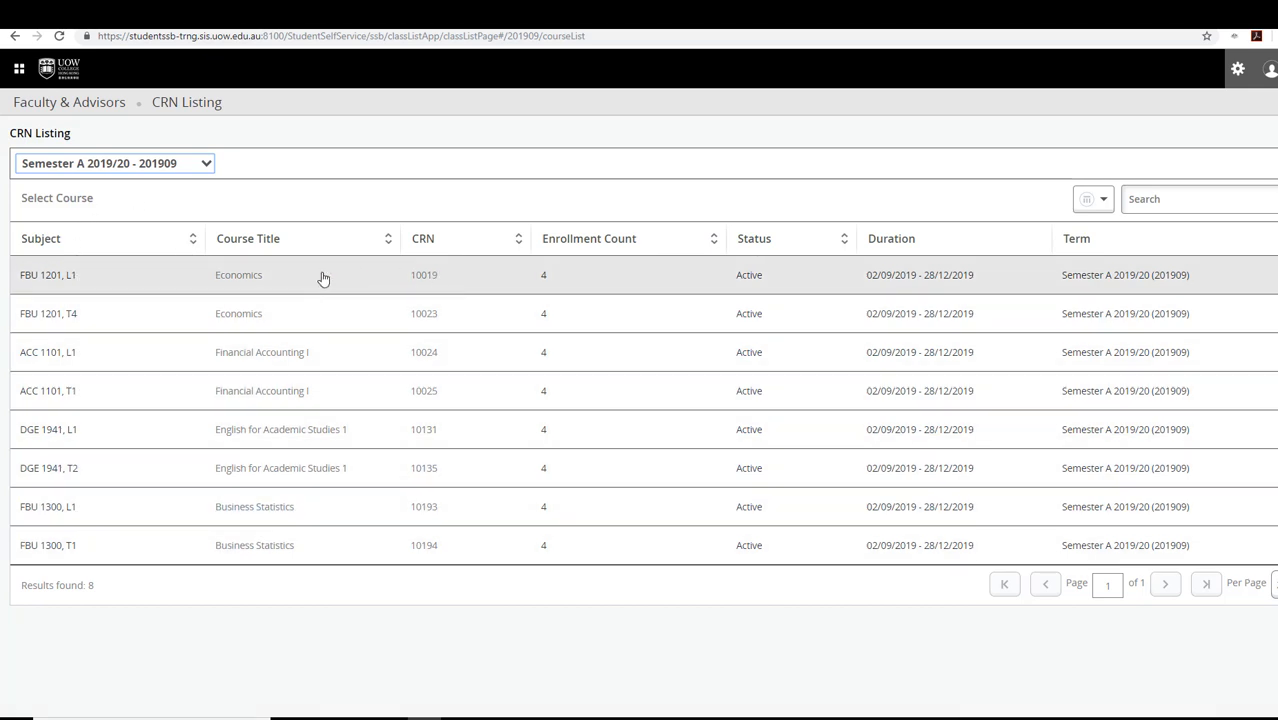
click(71, 280)
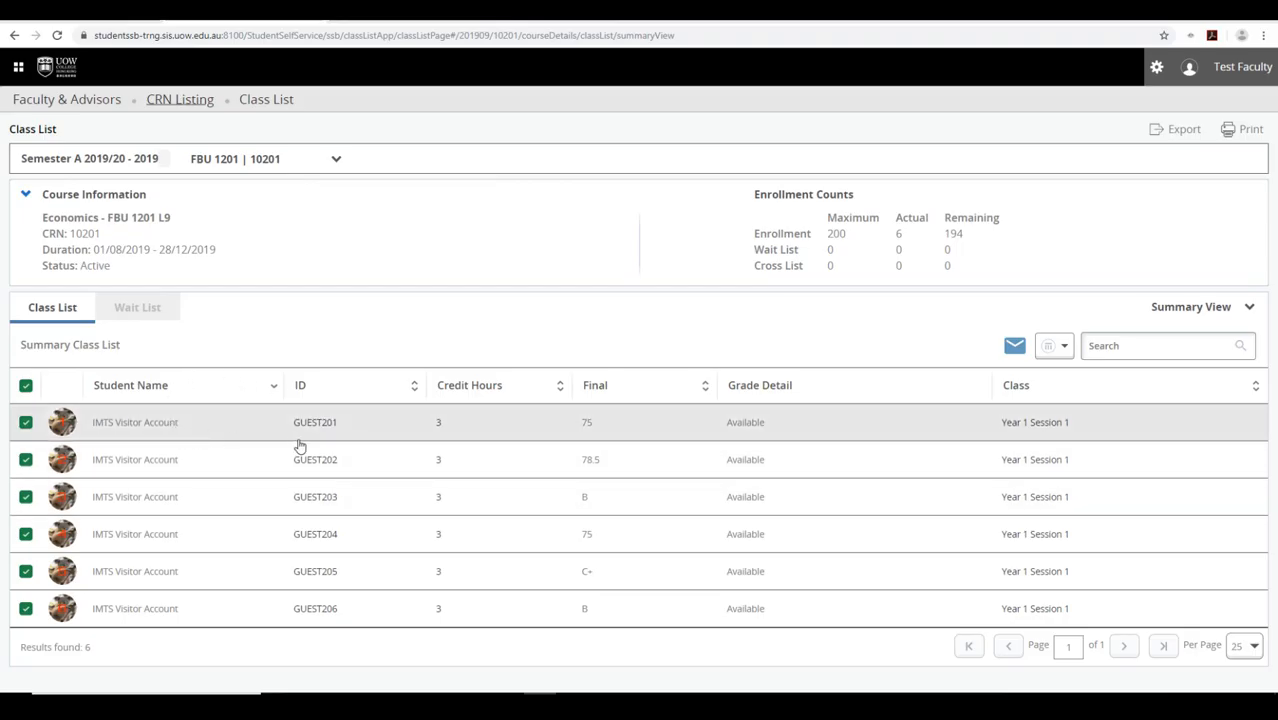
- In the column chooser, briefly show Level and Registration Status, then hide both and close it
click(1066, 347)
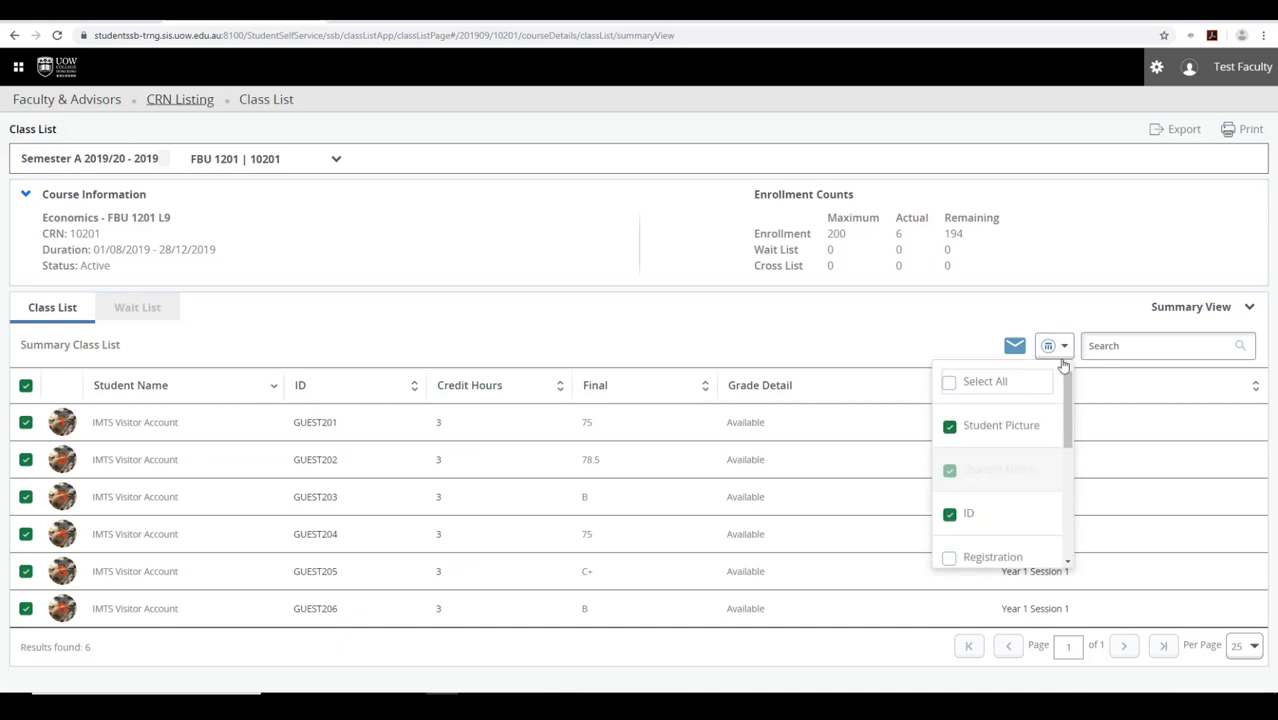
scroll(1067, 460, down, 1)
scroll(1066, 459, down, 1)
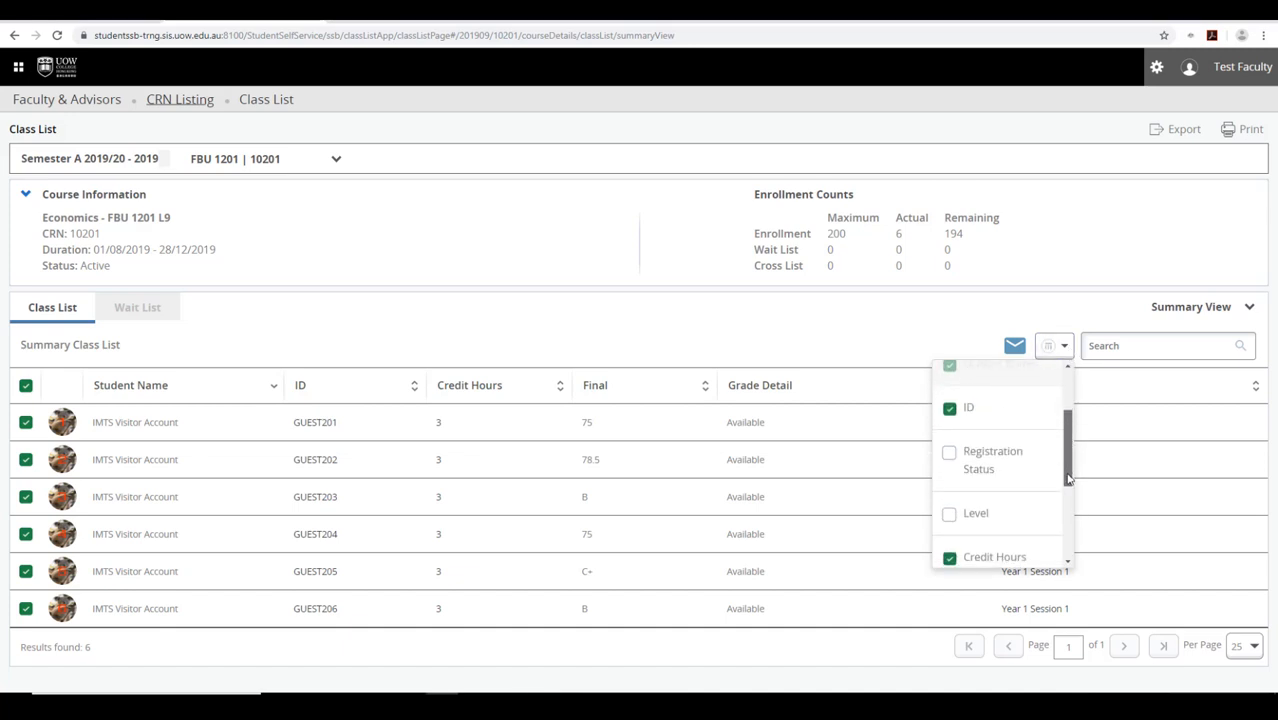
click(949, 453)
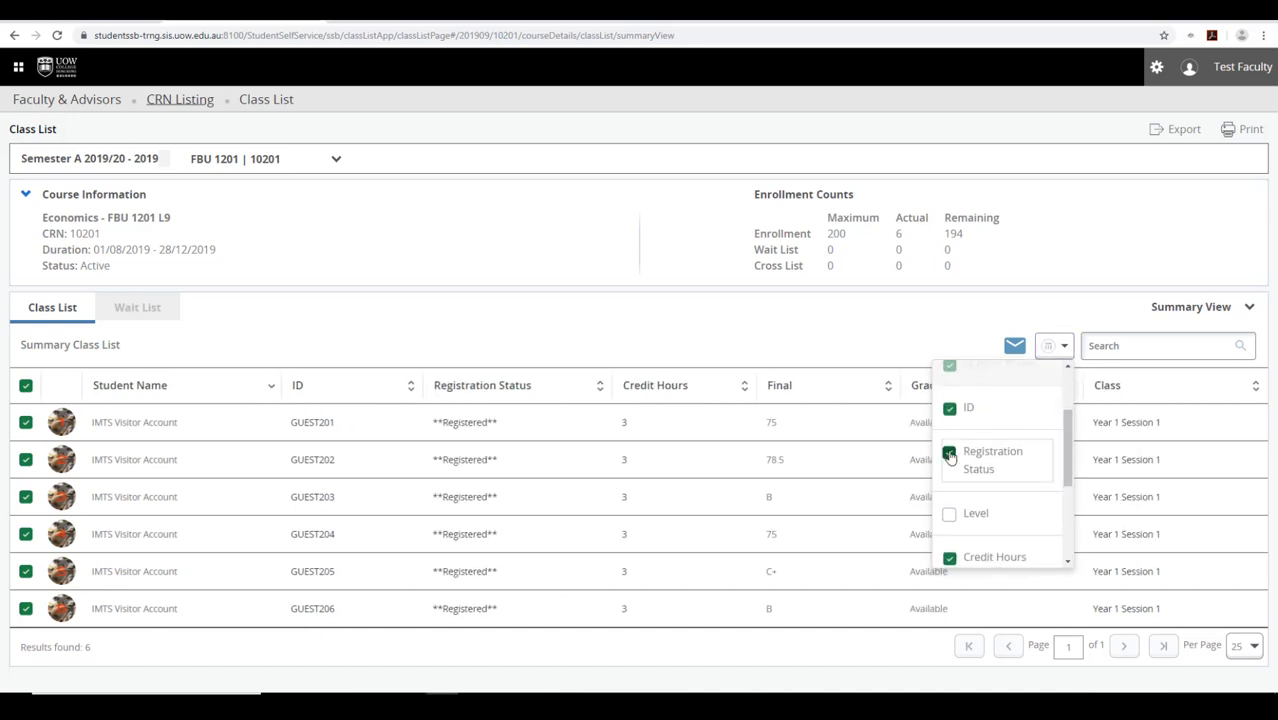
click(948, 515)
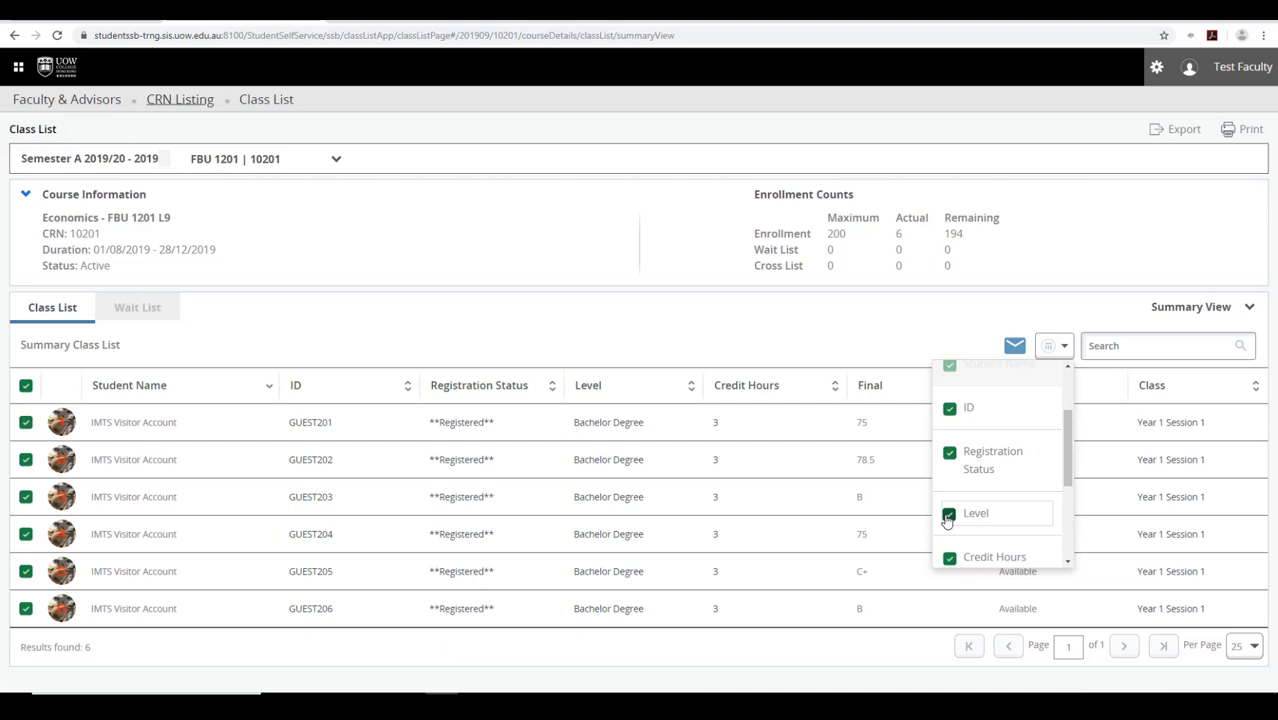
click(948, 515)
click(949, 453)
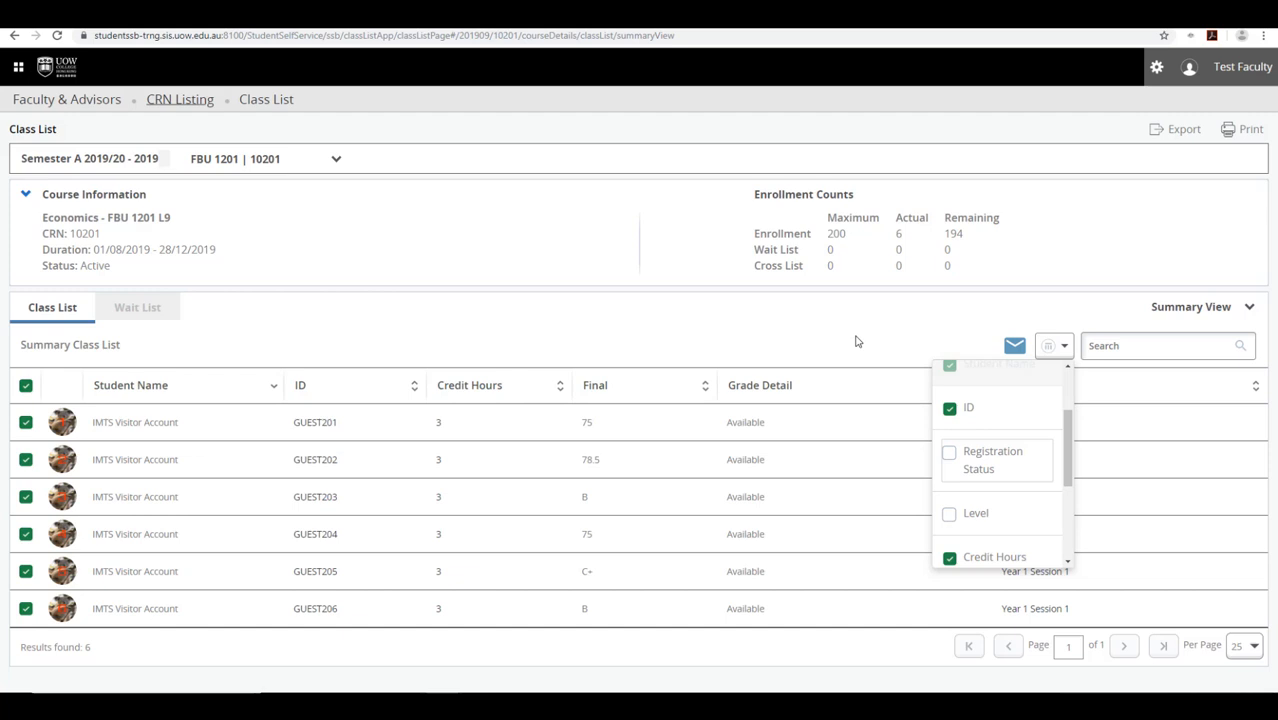
click(852, 333)
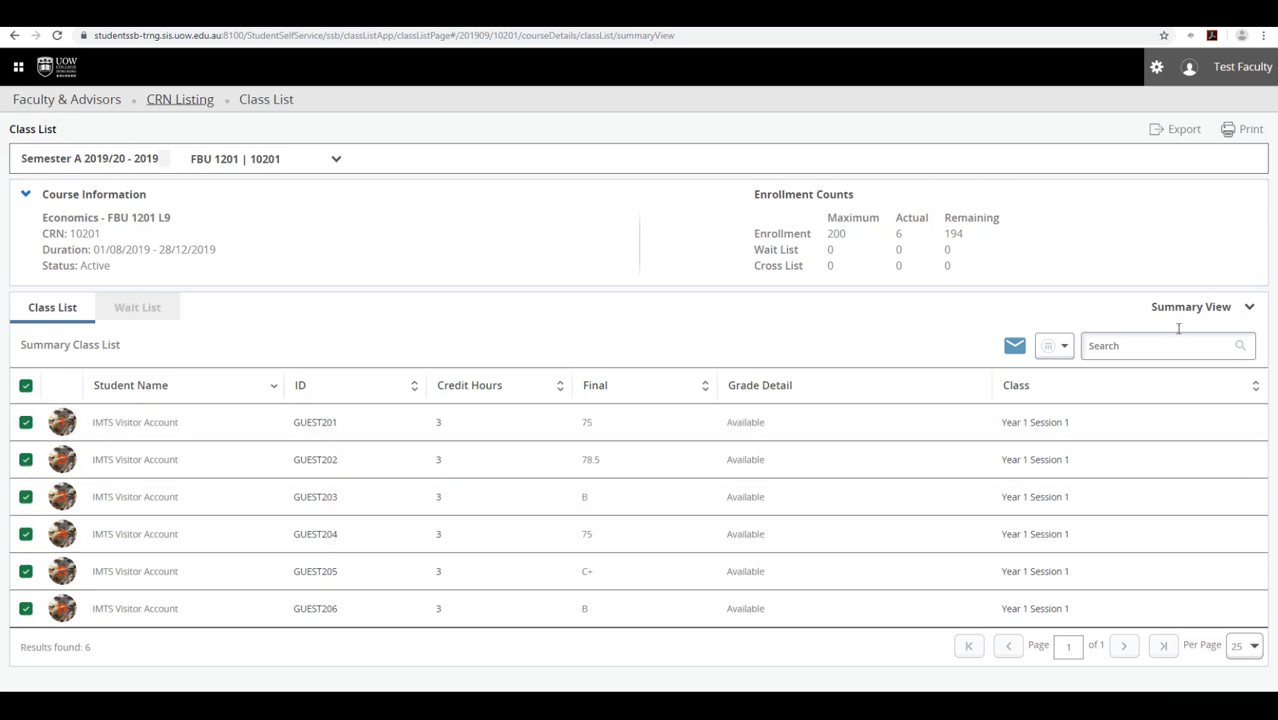
click(1248, 307)
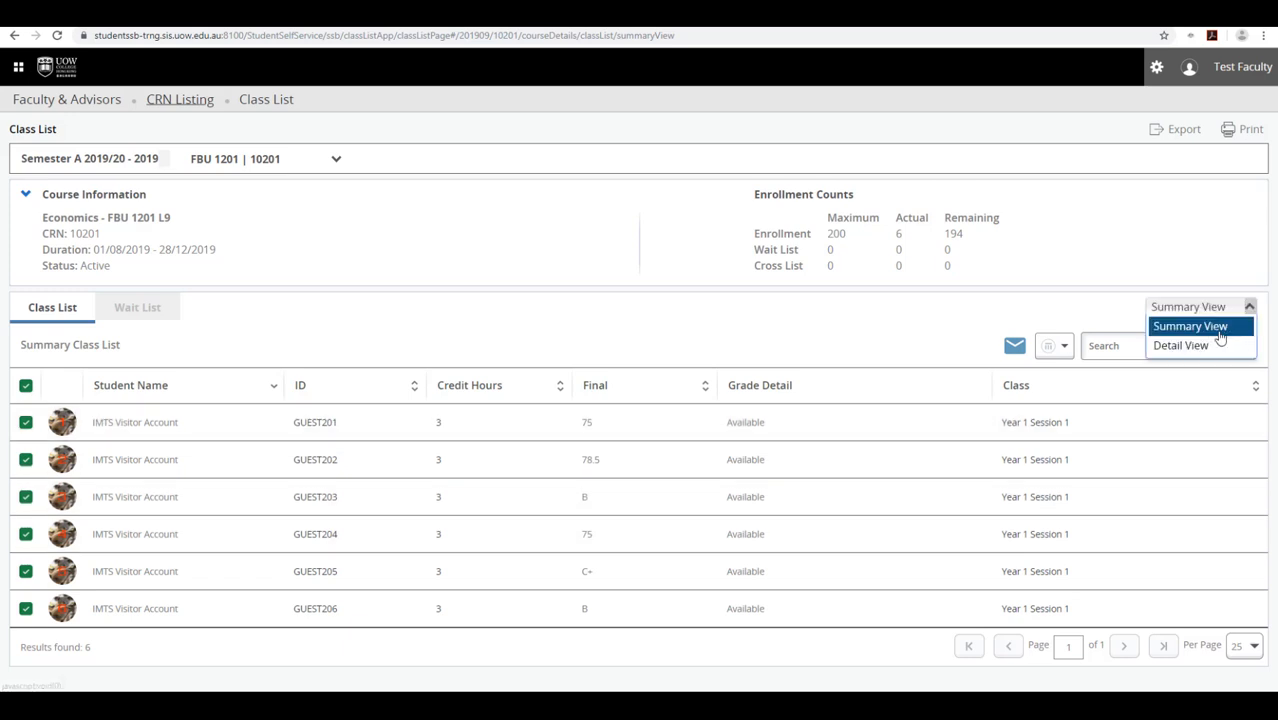
click(1185, 346)
scroll(545, 495, down, 2)
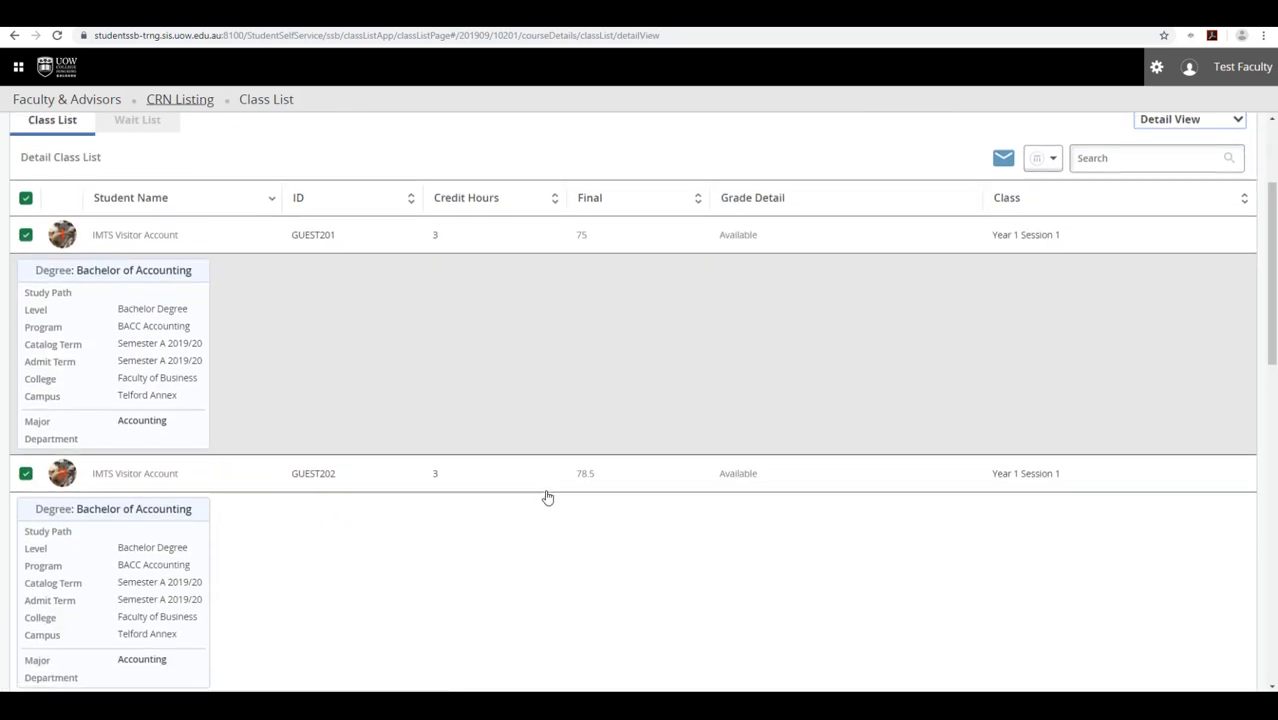
scroll(547, 497, up, 2)
click(1224, 307)
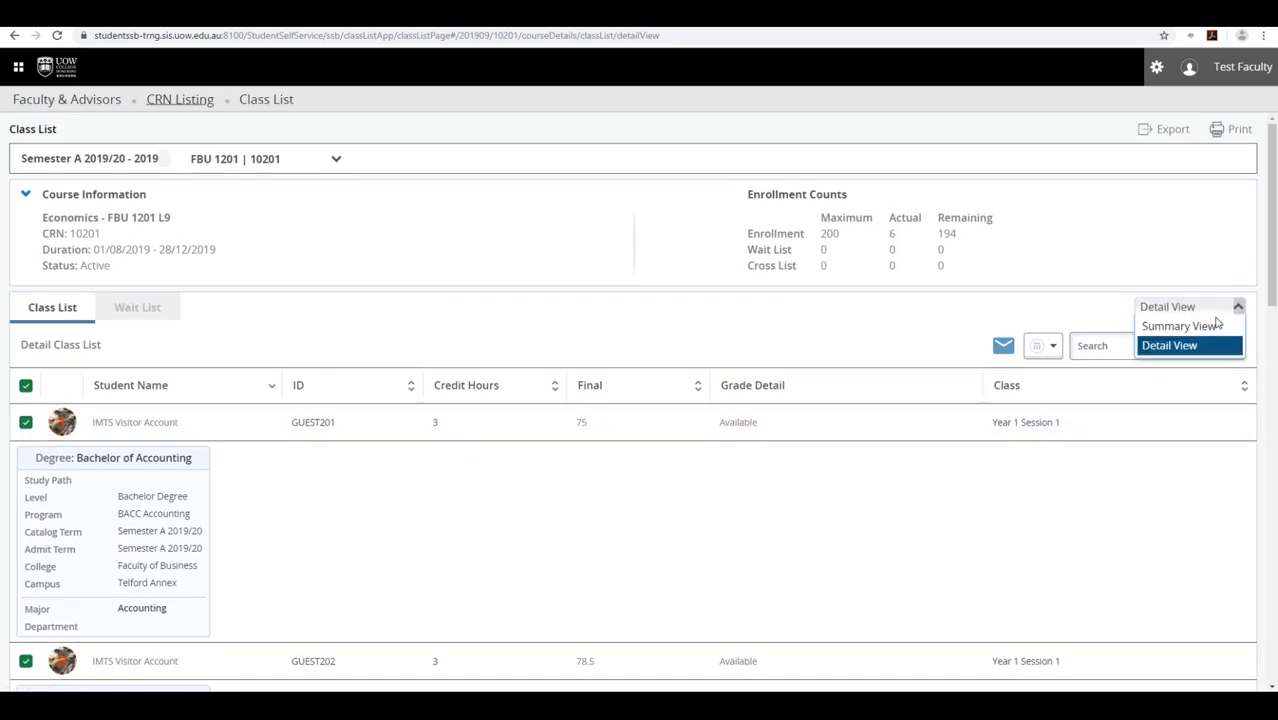
click(1210, 327)
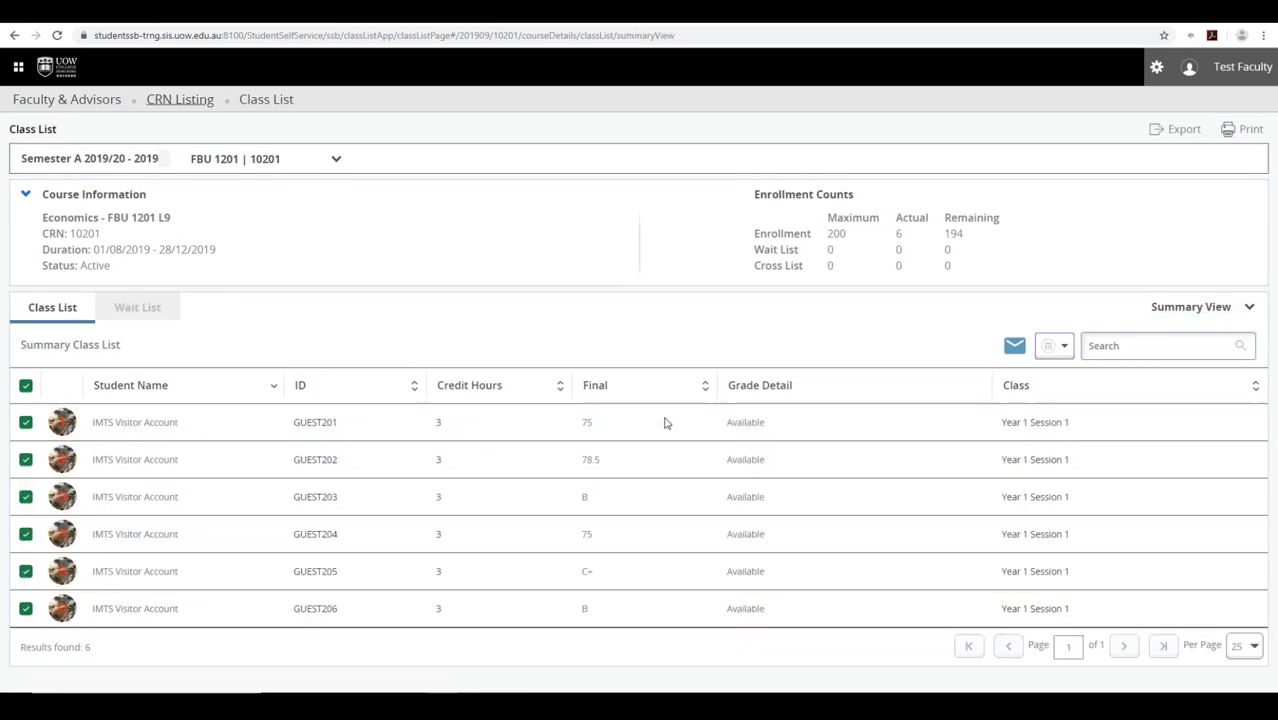
click(26, 387)
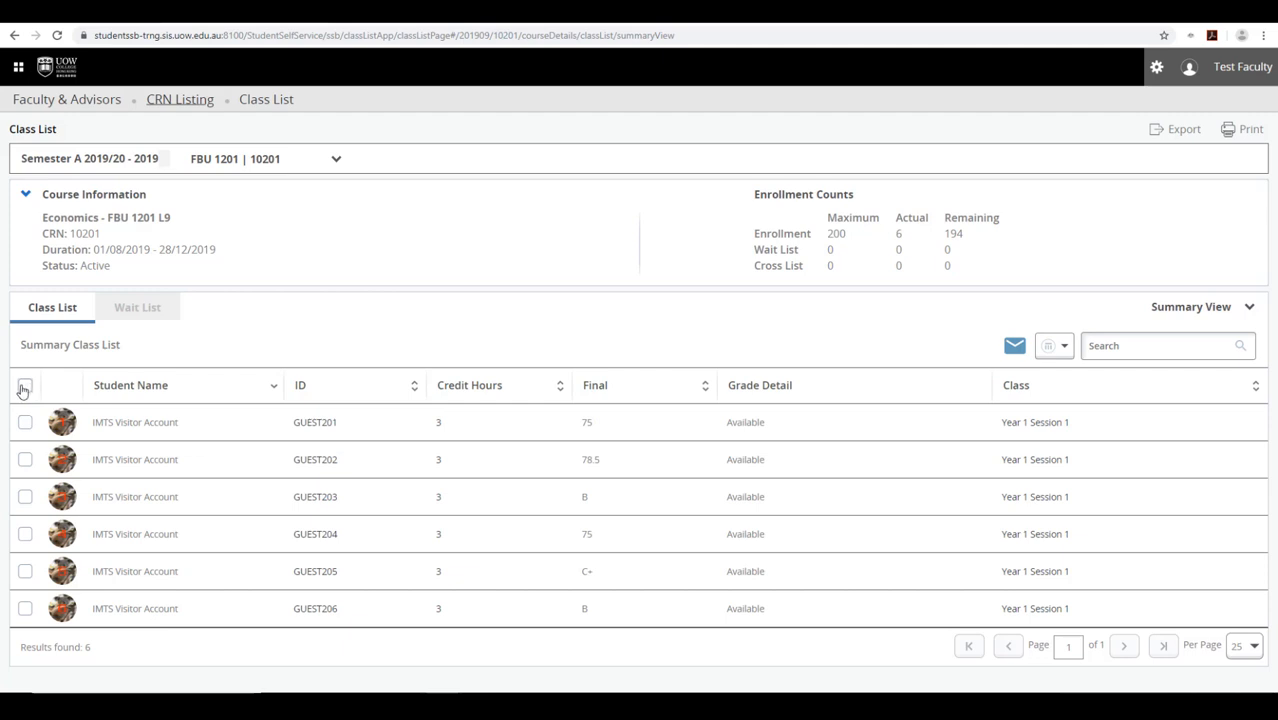
click(24, 387)
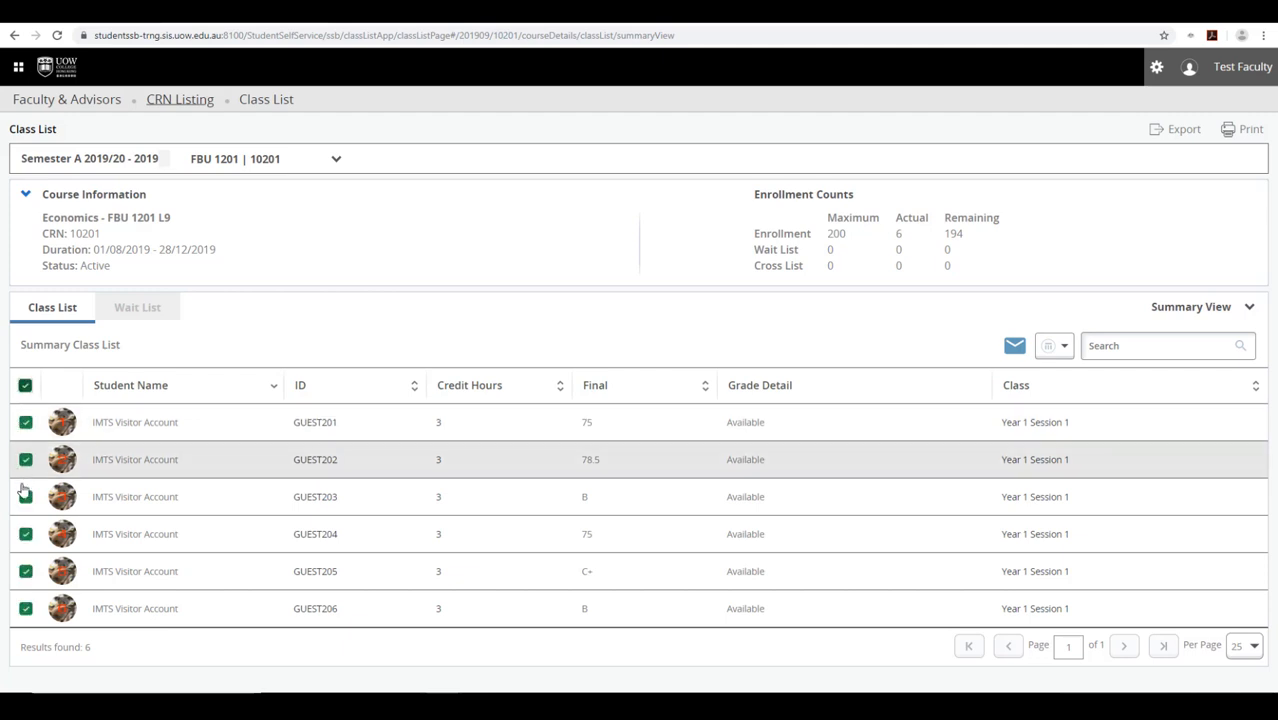
click(25, 385)
click(25, 423)
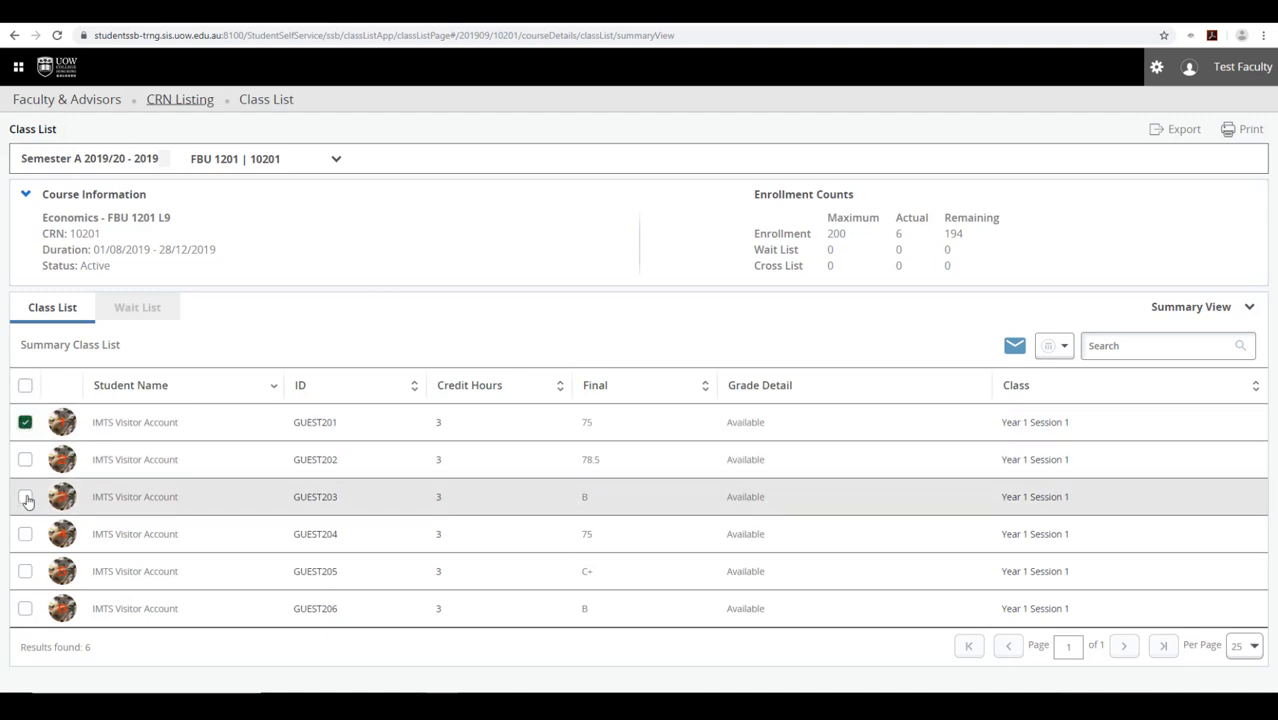
click(25, 497)
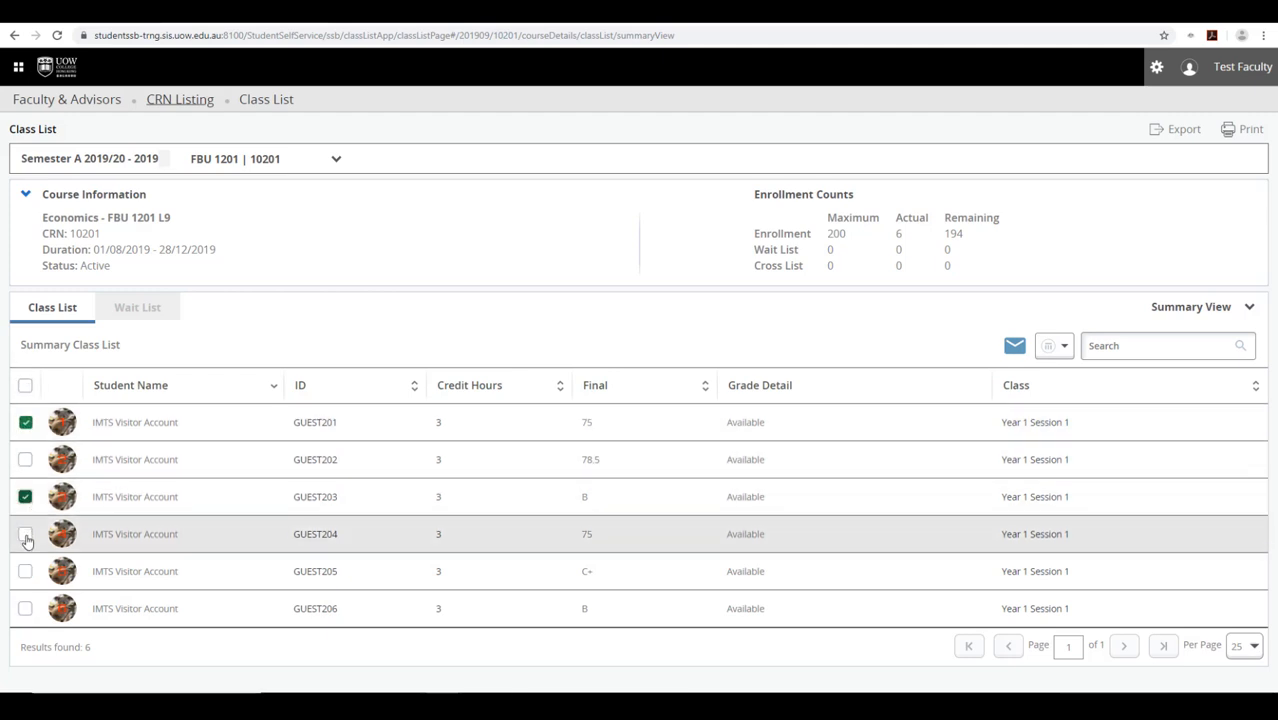
click(26, 536)
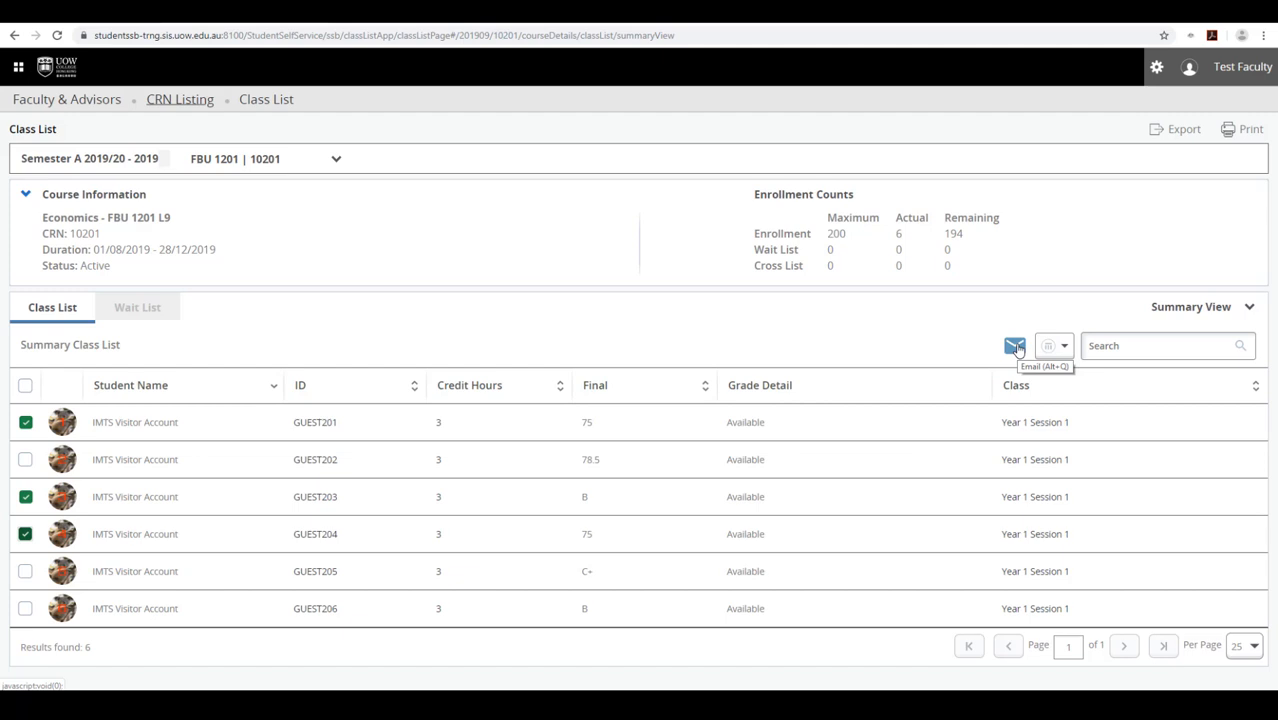
click(25, 388)
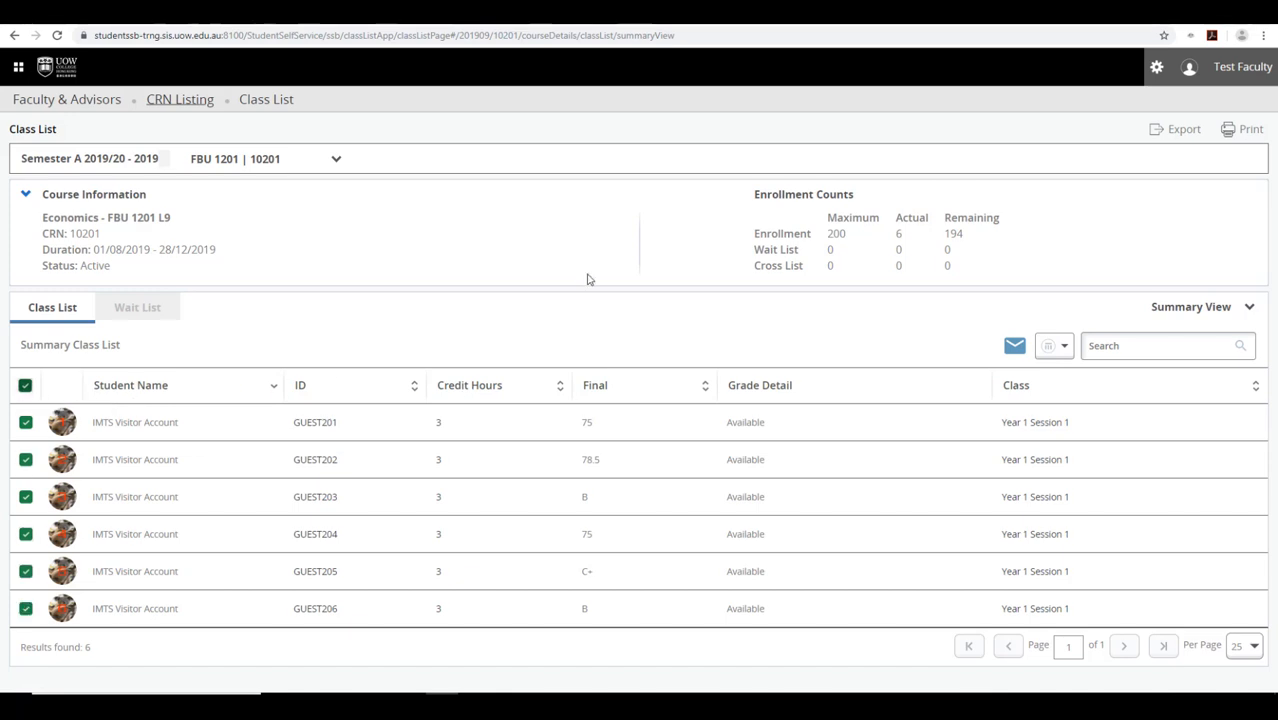
click(1180, 129)
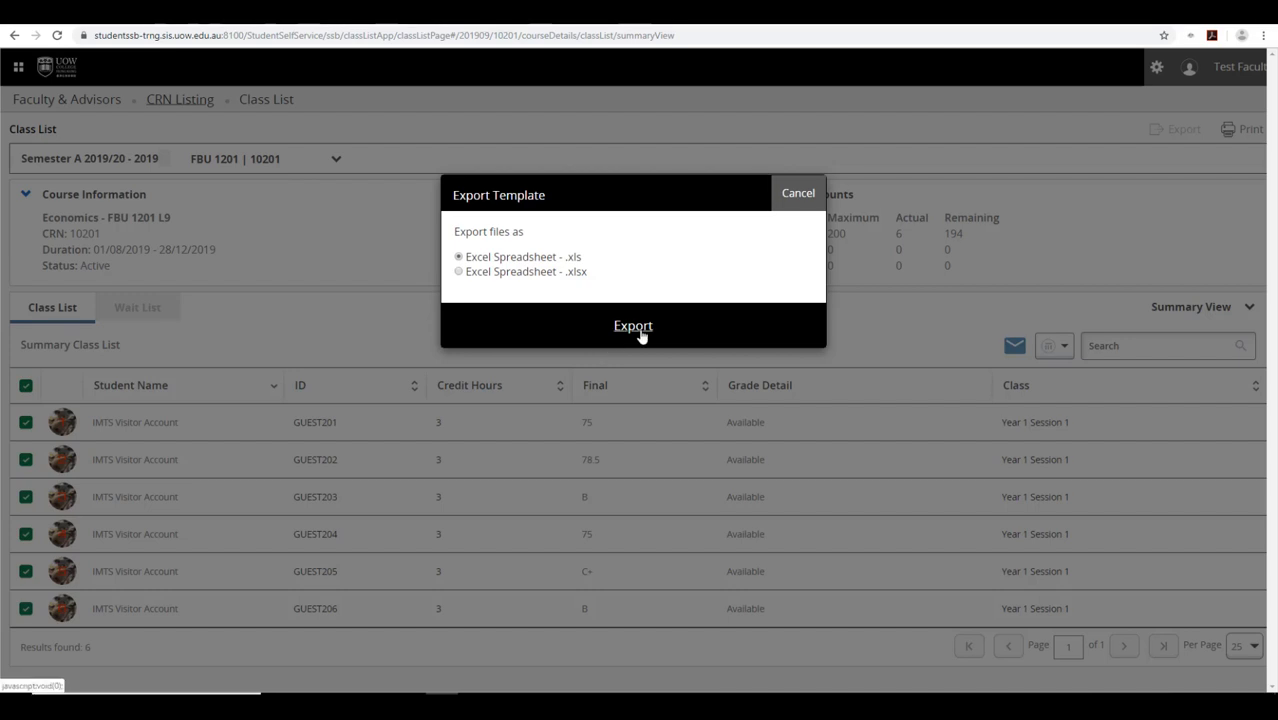
click(797, 195)
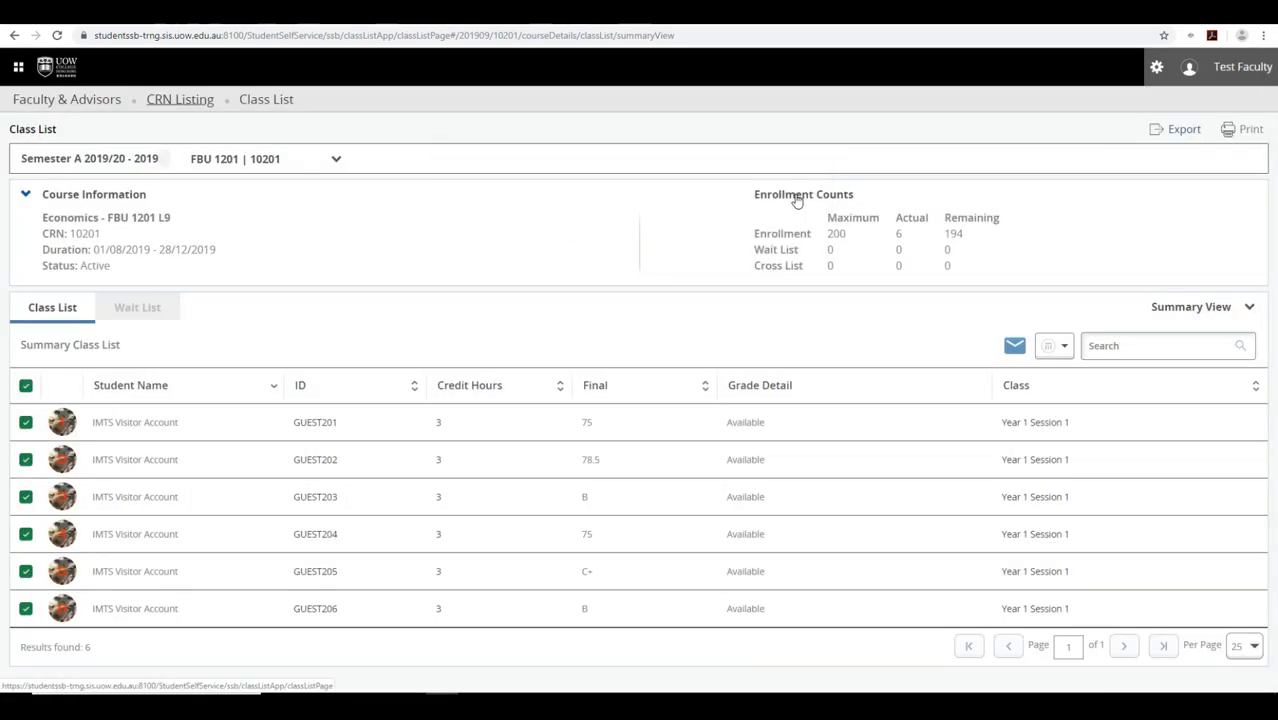
click(1240, 130)
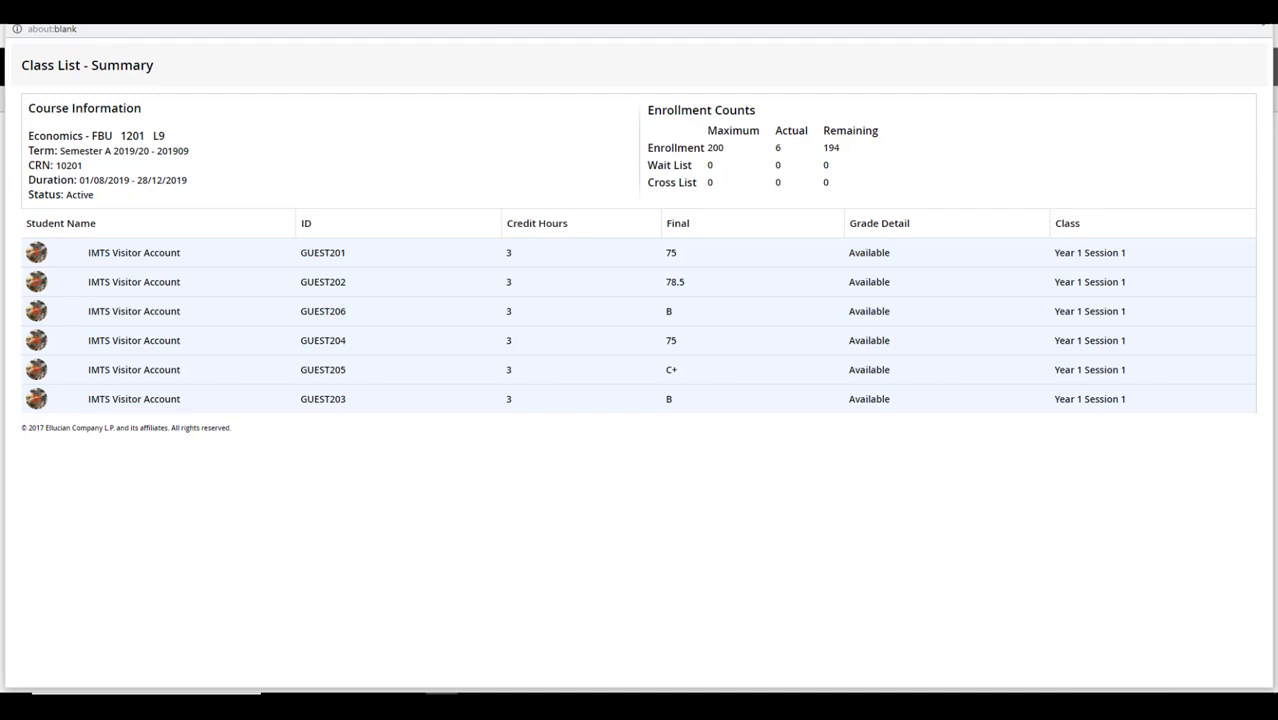
click(1258, 13)
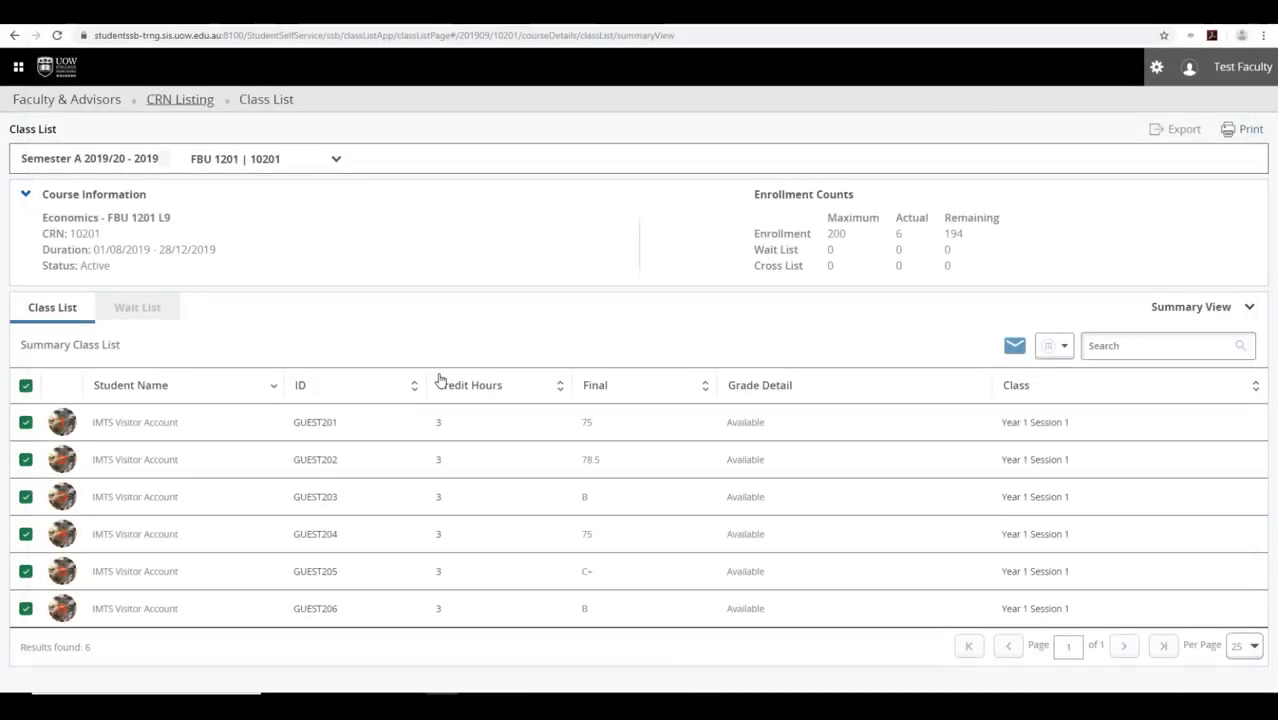
mouse_move(147, 430)
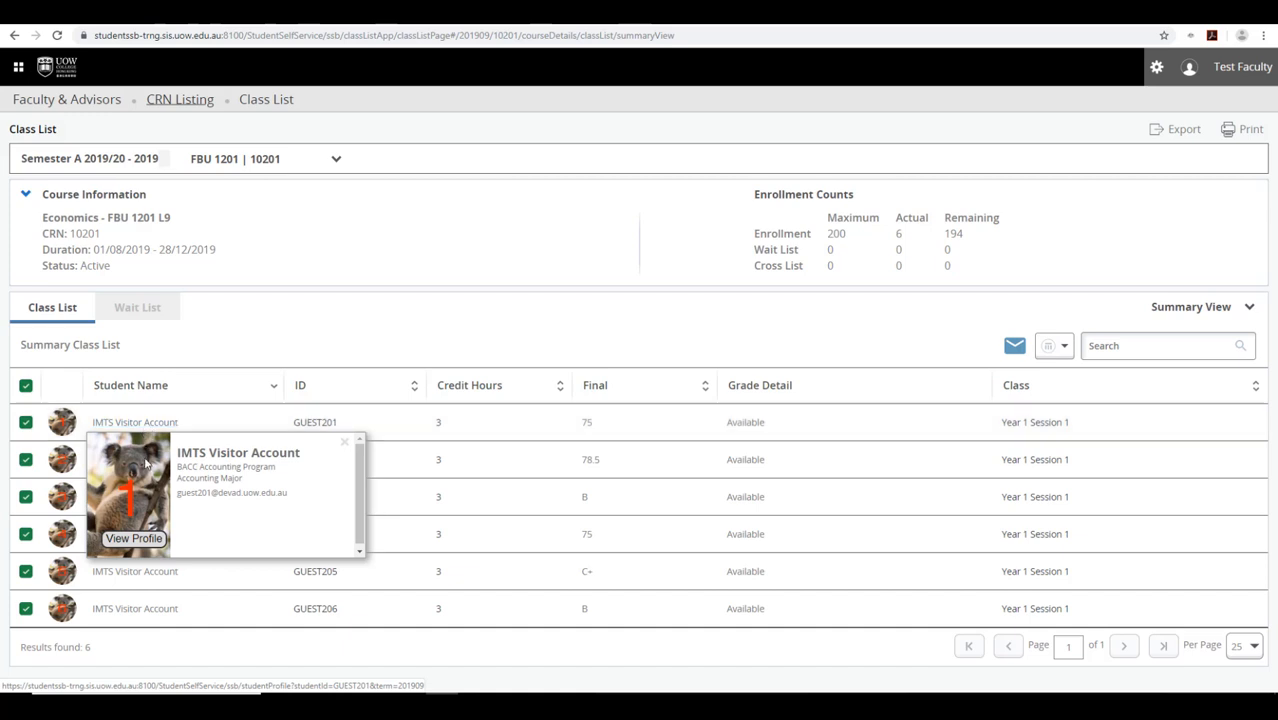
click(143, 539)
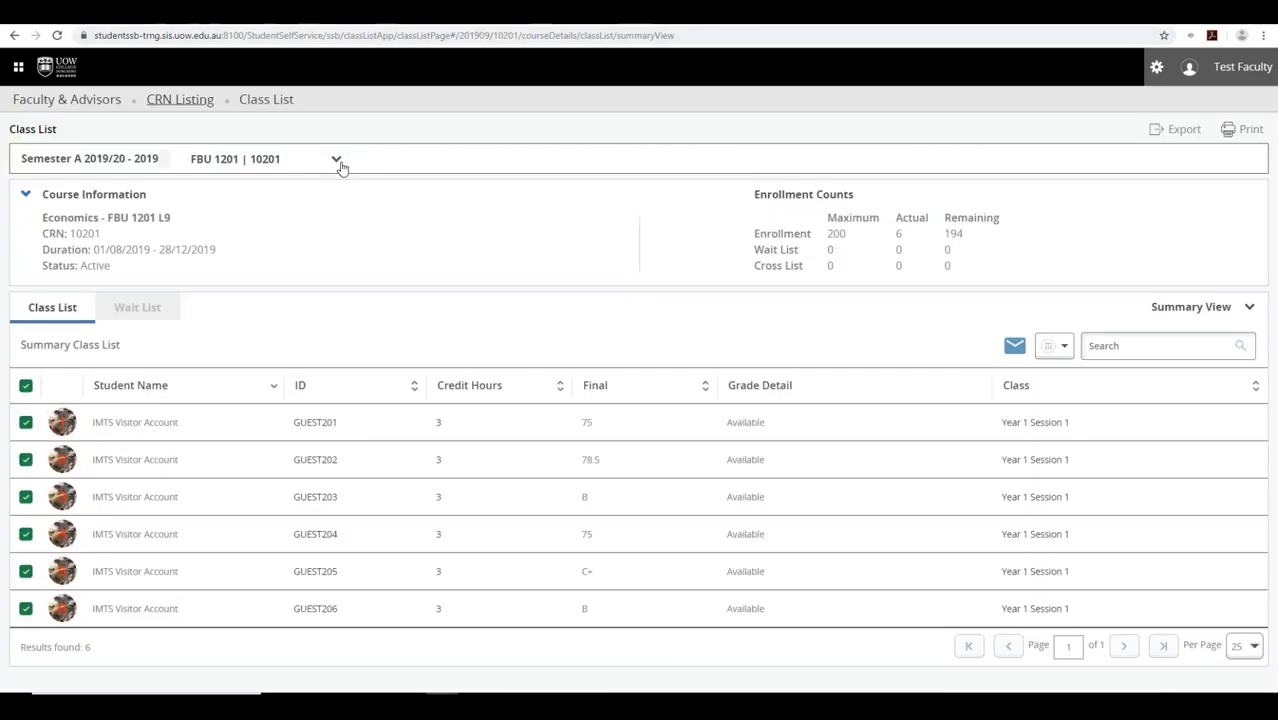
click(337, 159)
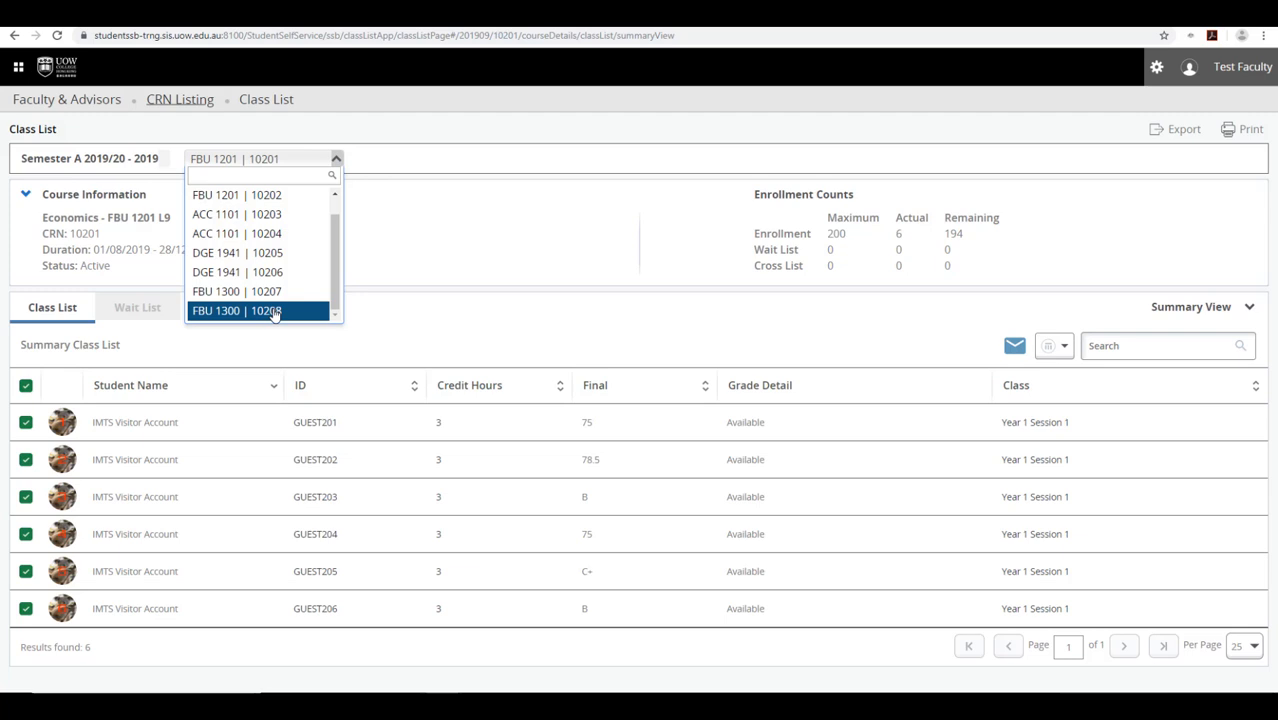
click(338, 159)
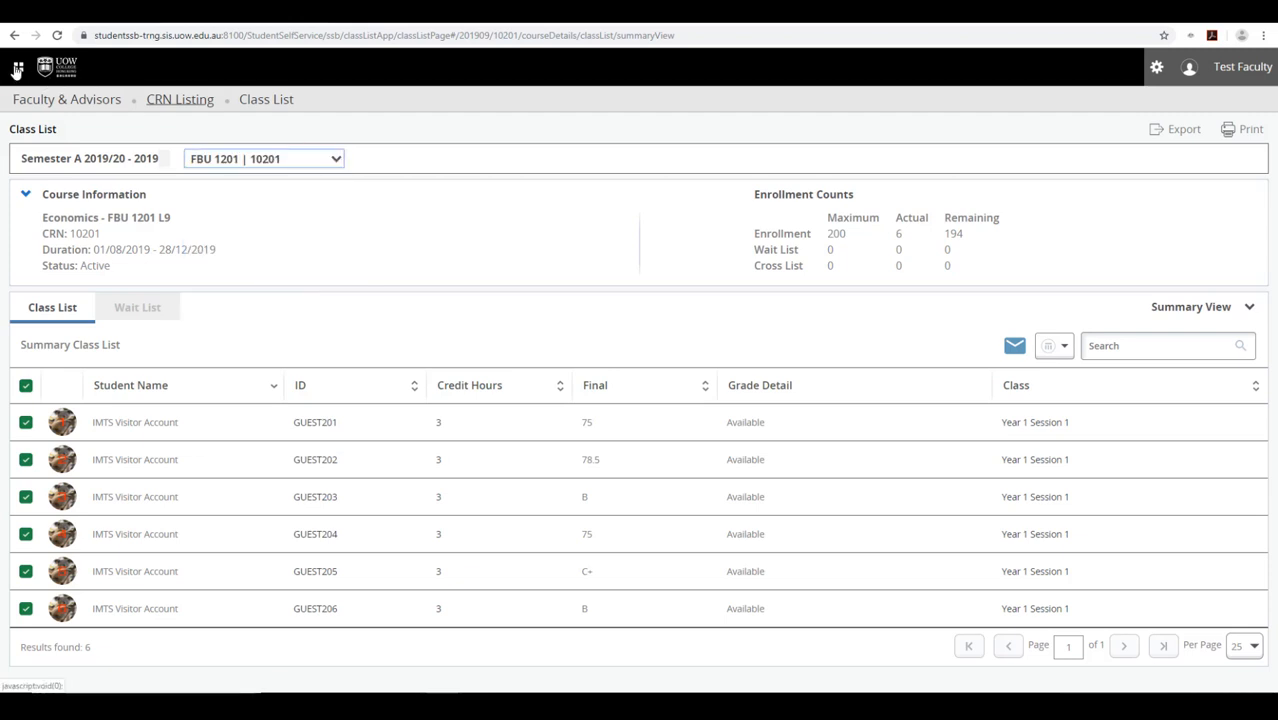
click(17, 70)
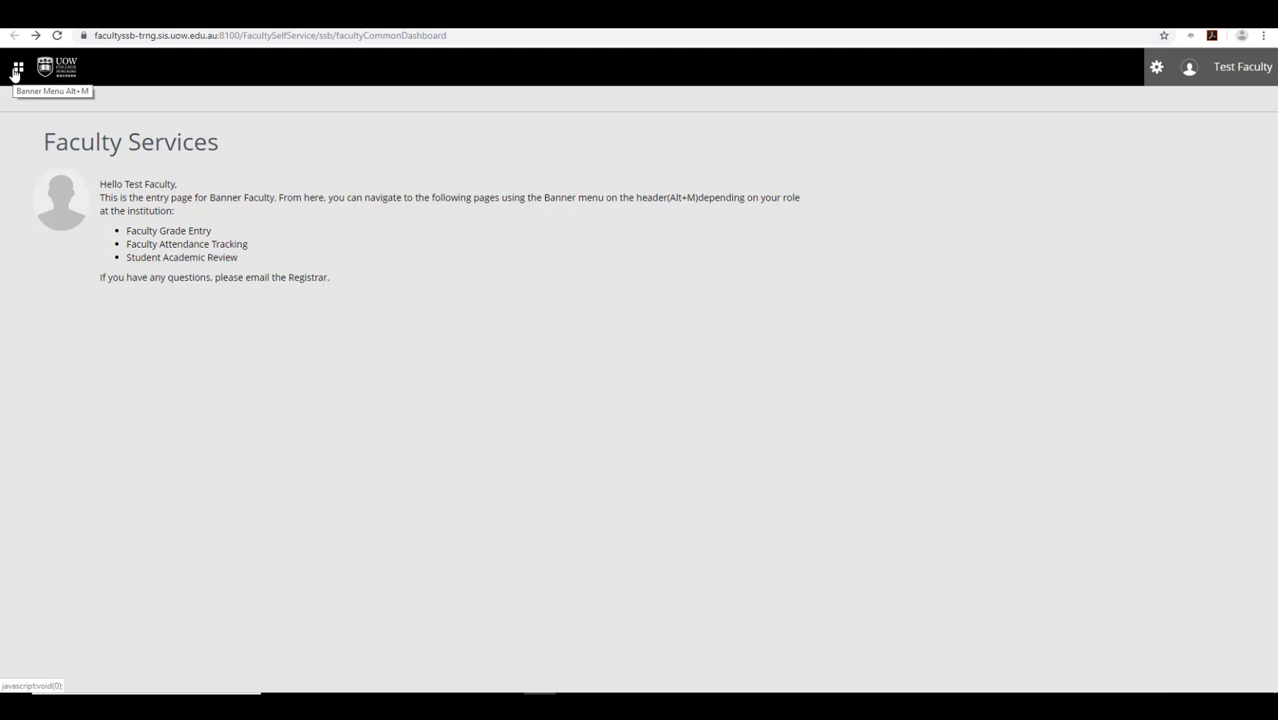
- Open Track Attendance under Faculty and Advisors to list the eight 201909 courses
click(17, 70)
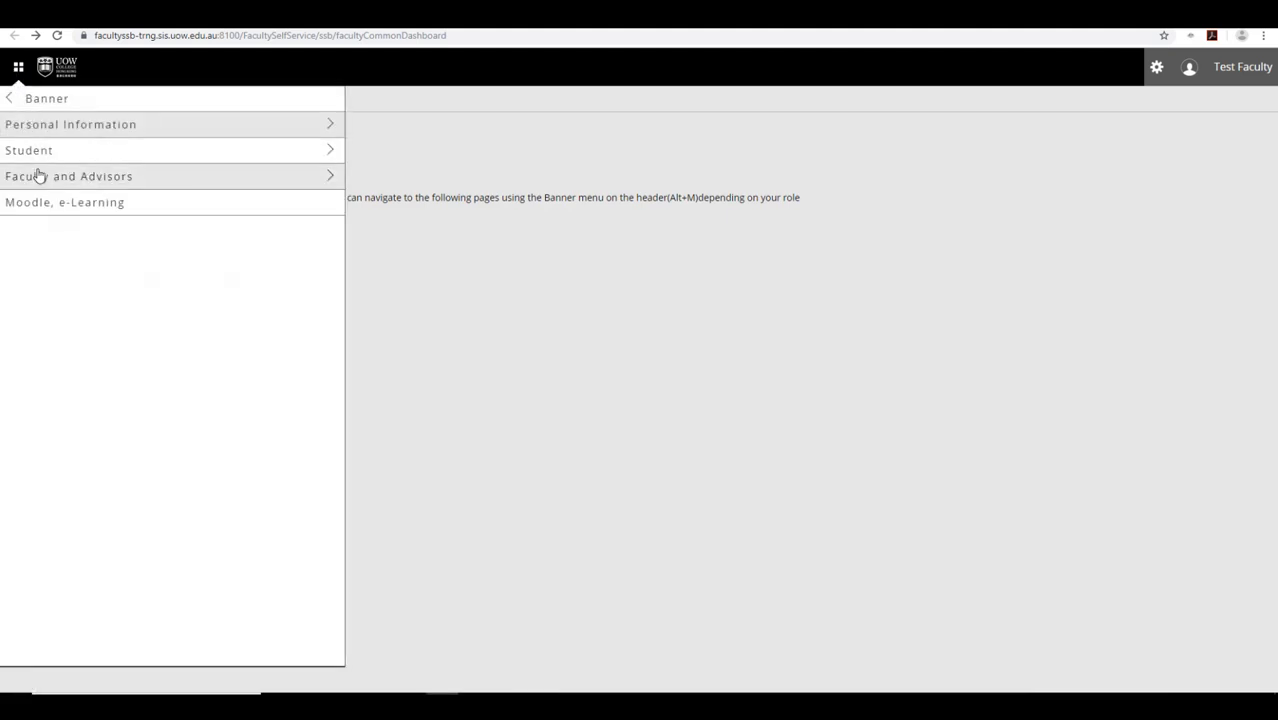
click(37, 176)
click(45, 224)
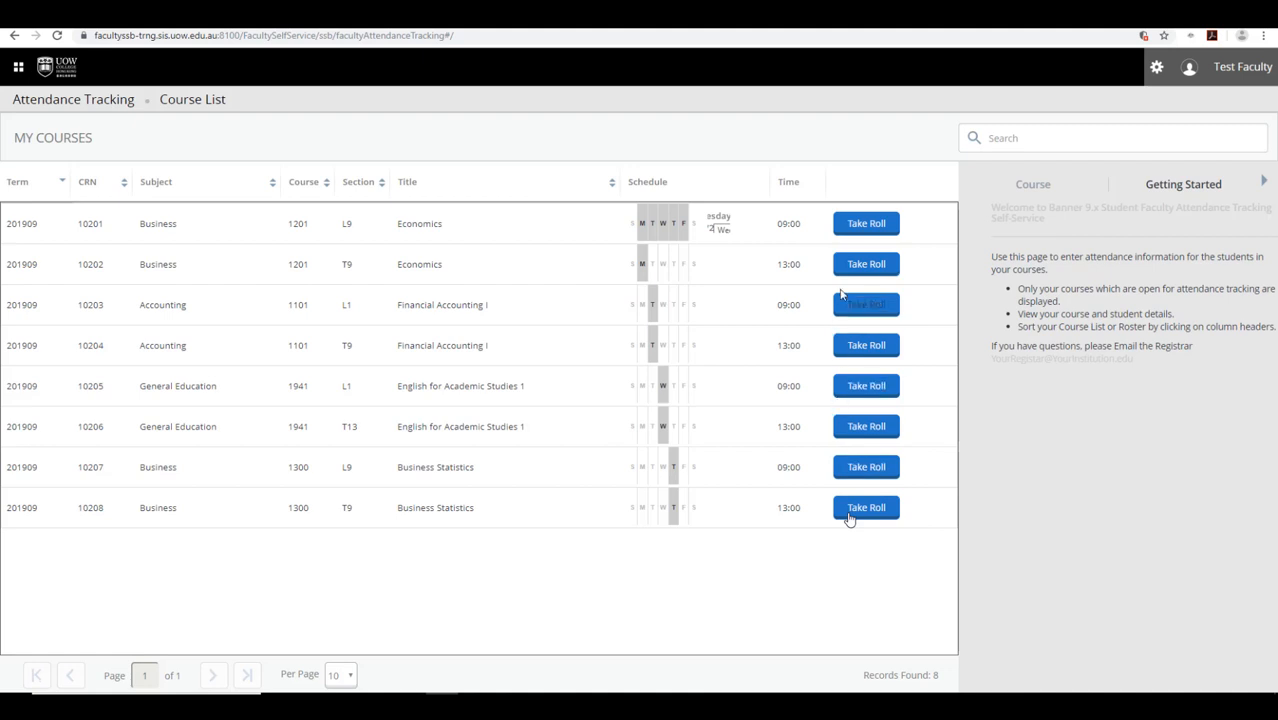
- Open the Take Roll sheet for Economics CRN 10201 and set the roll date to 08/08/2019
click(866, 224)
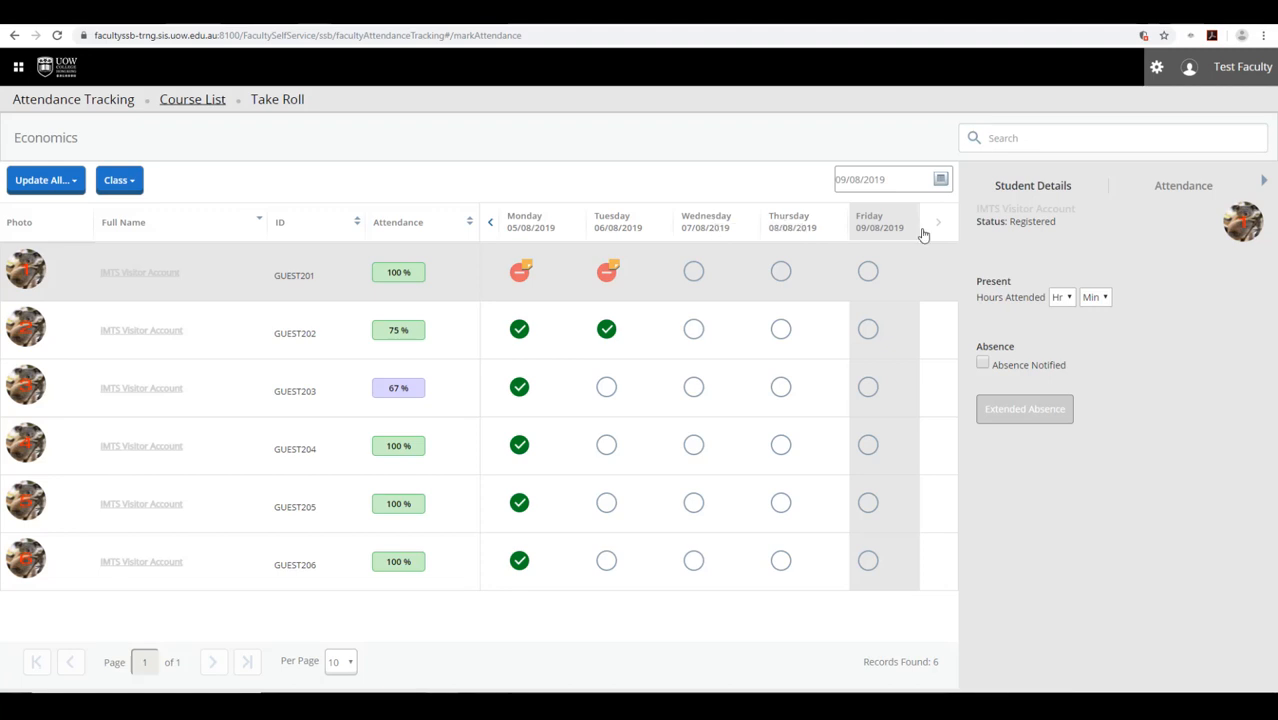
click(696, 218)
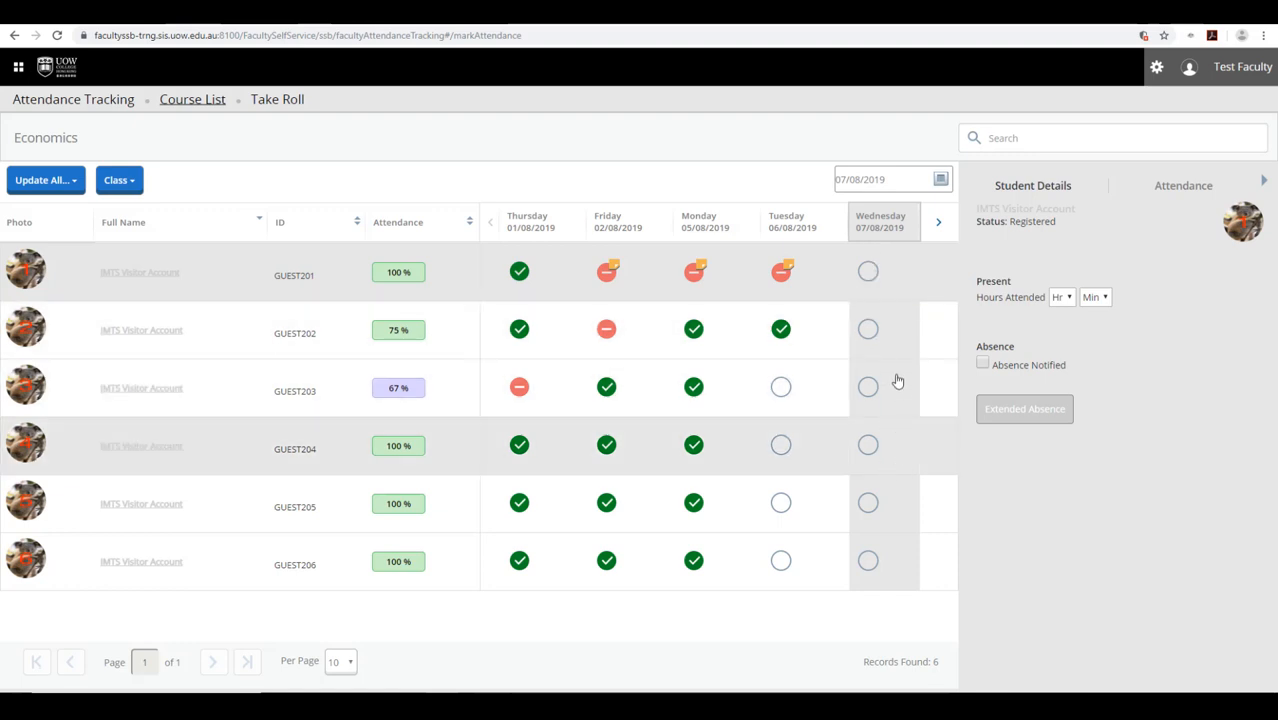
click(941, 179)
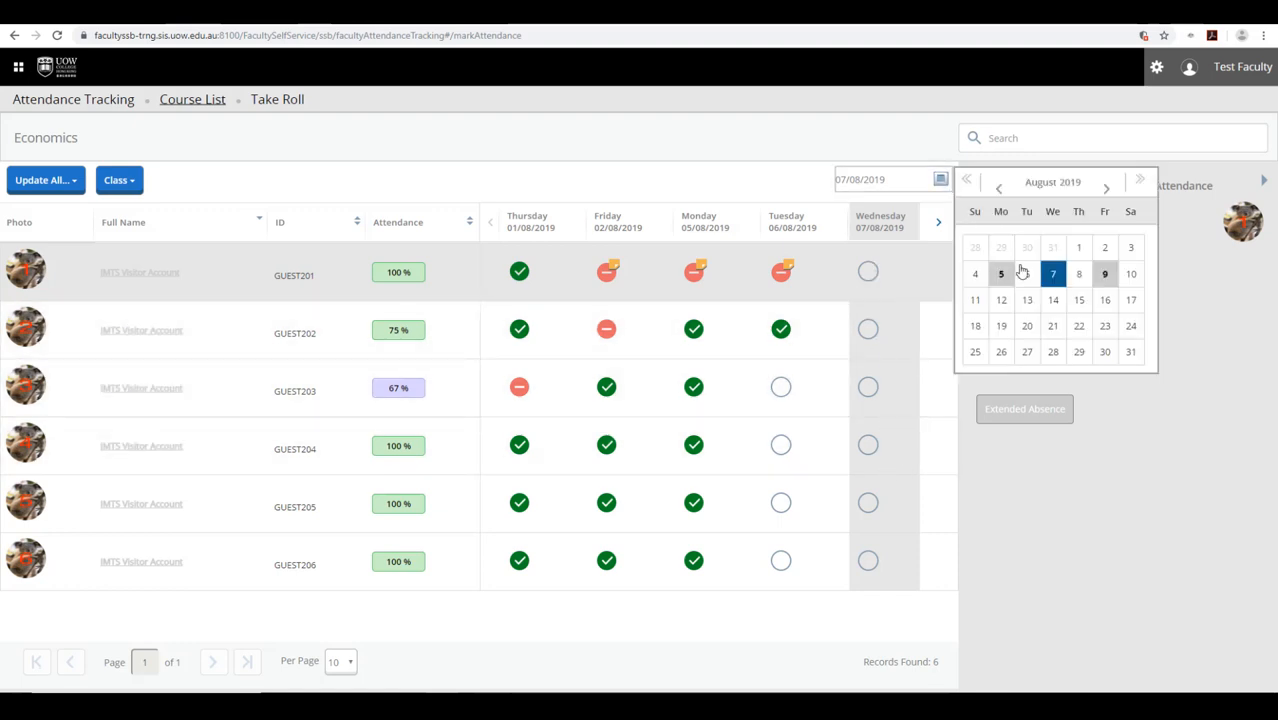
click(1079, 274)
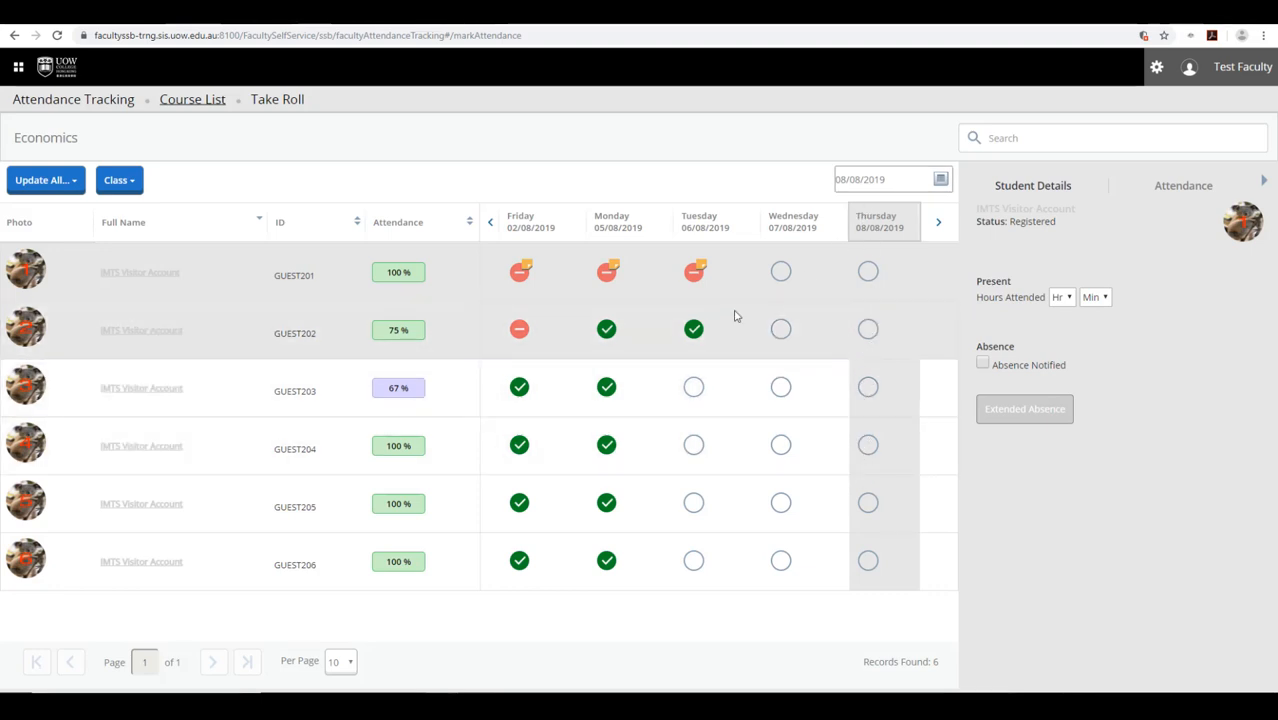
- Update all empty Thursday 08/08 records to Present, then cycle two students' marks back to present
click(71, 186)
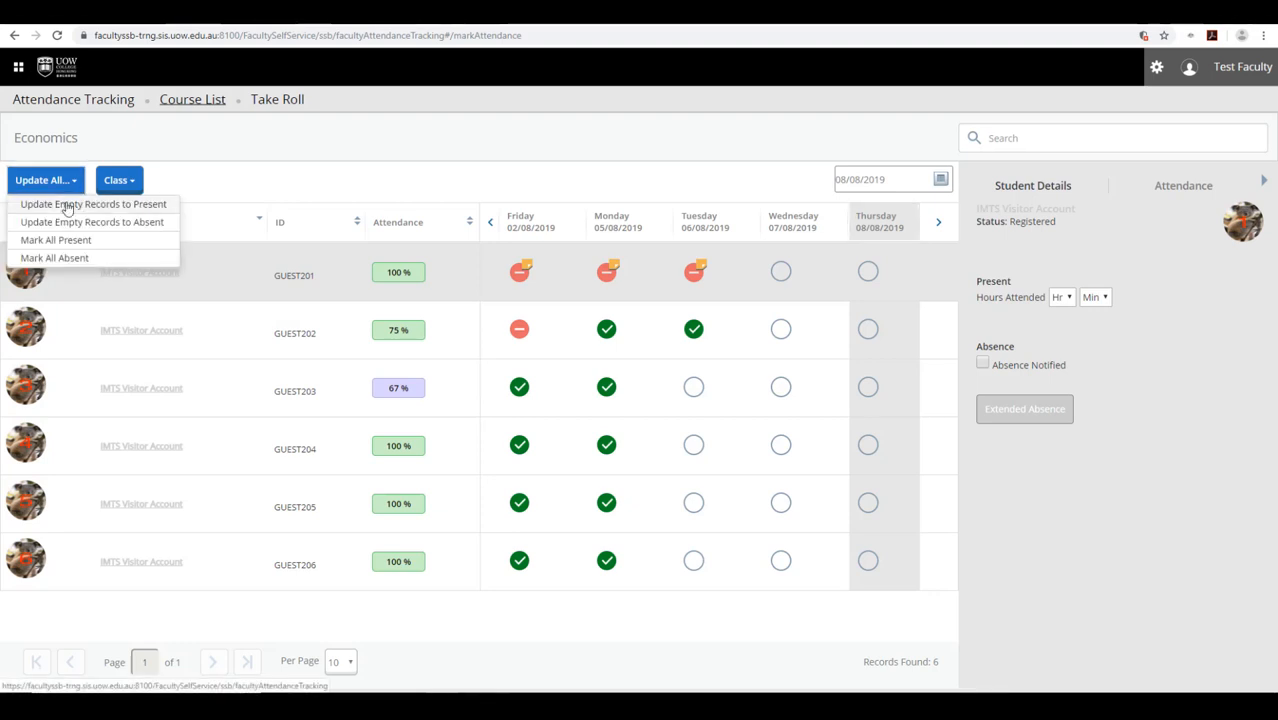
click(67, 205)
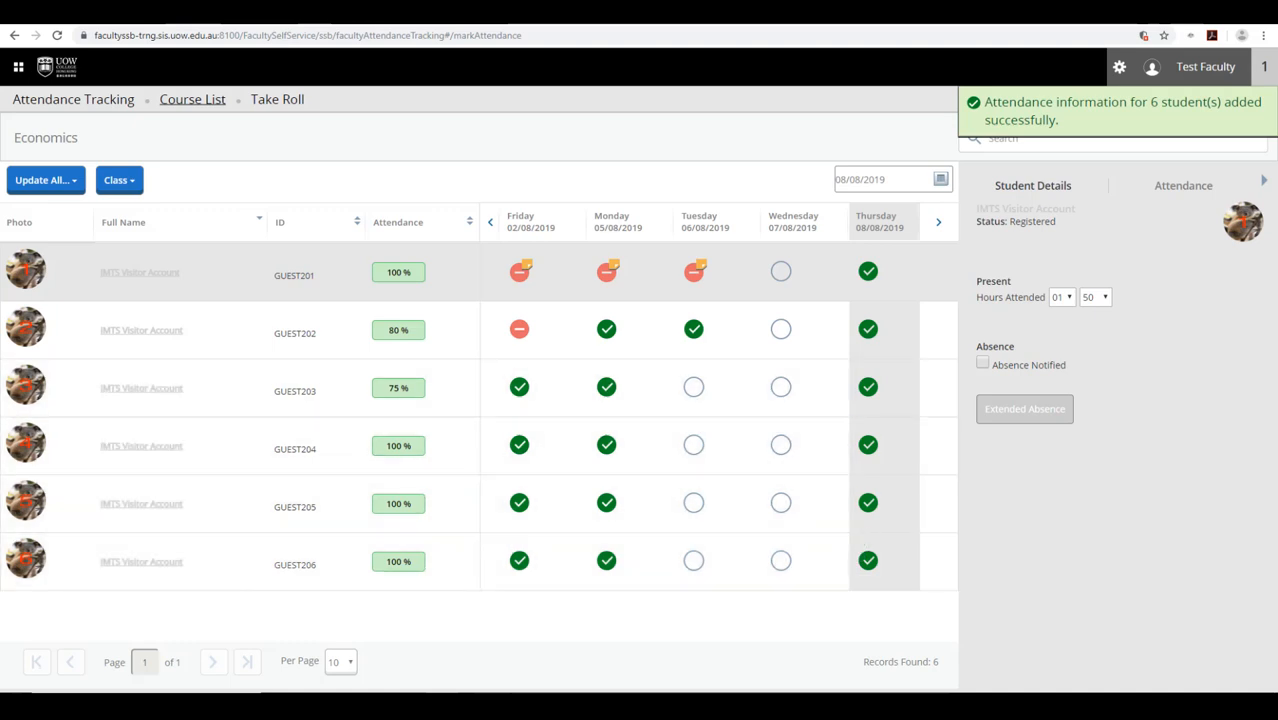
click(869, 274)
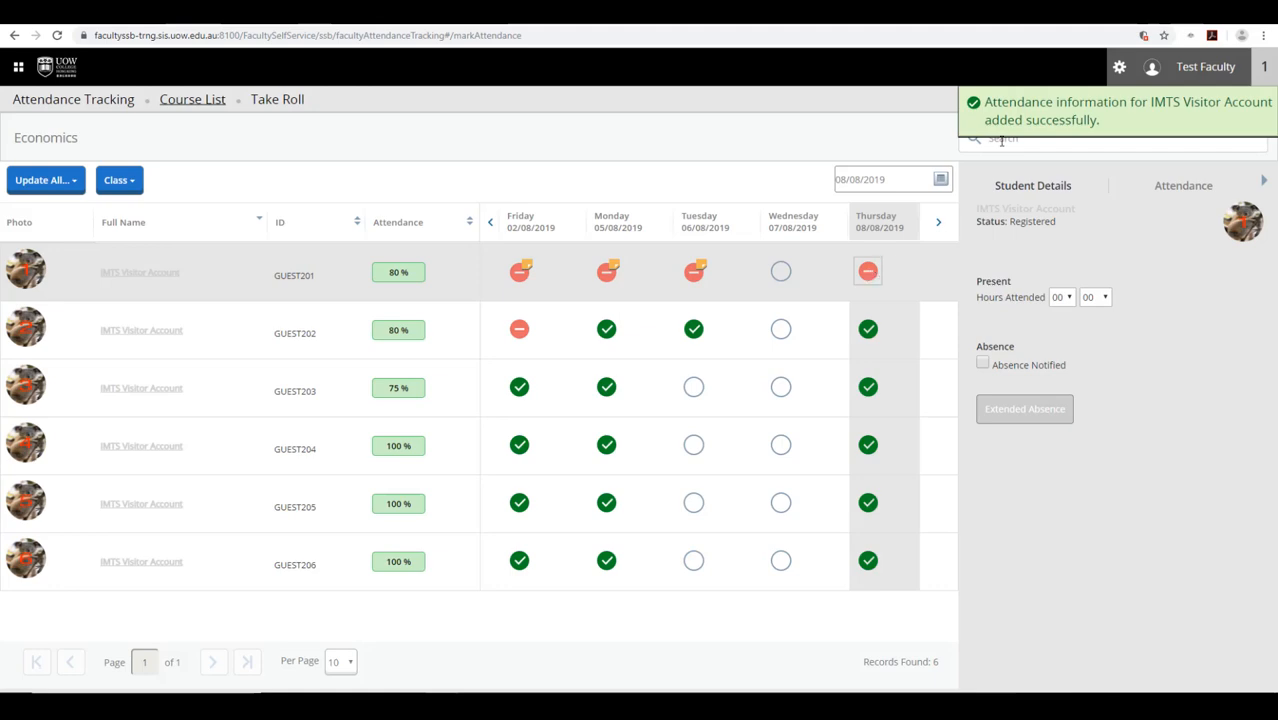
click(868, 330)
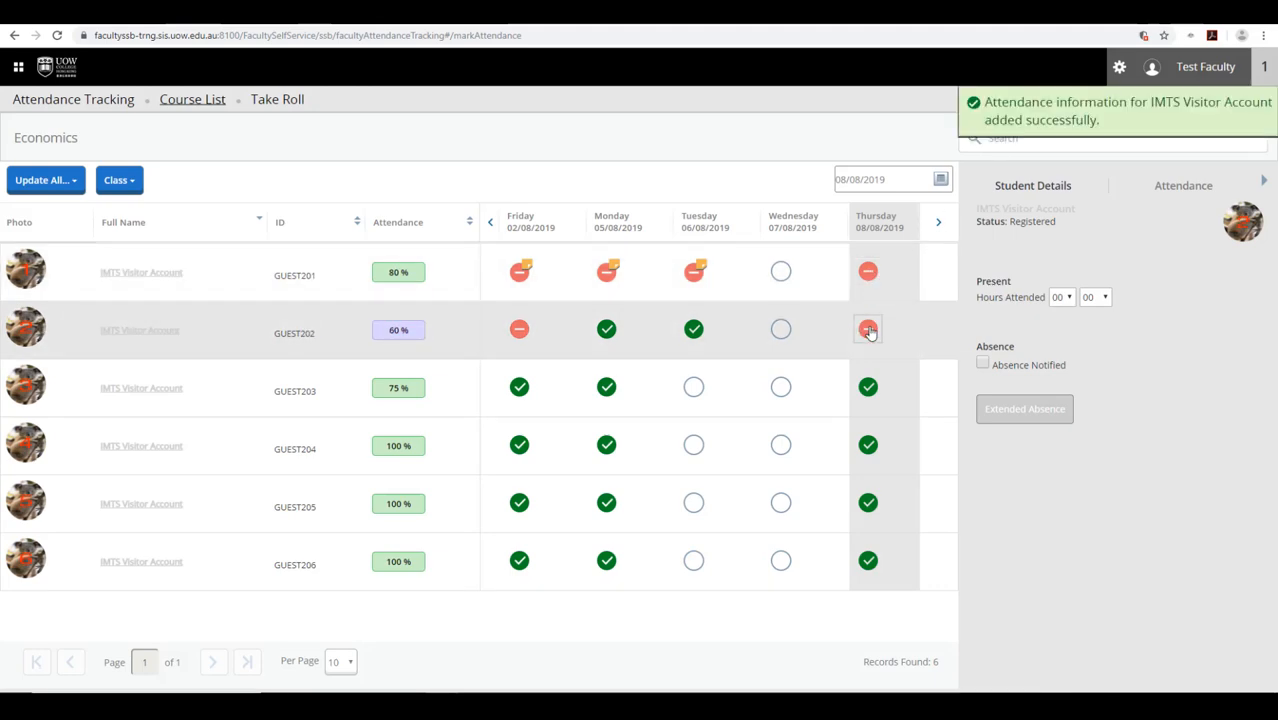
click(868, 331)
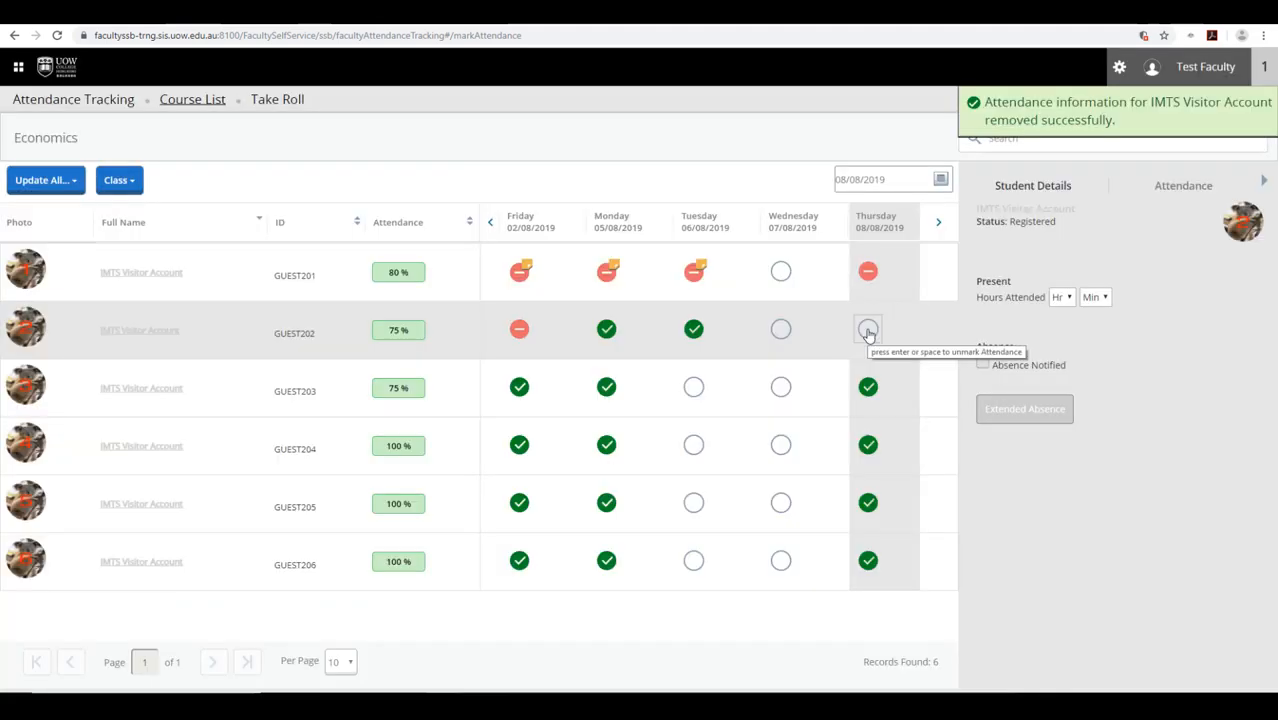
click(868, 331)
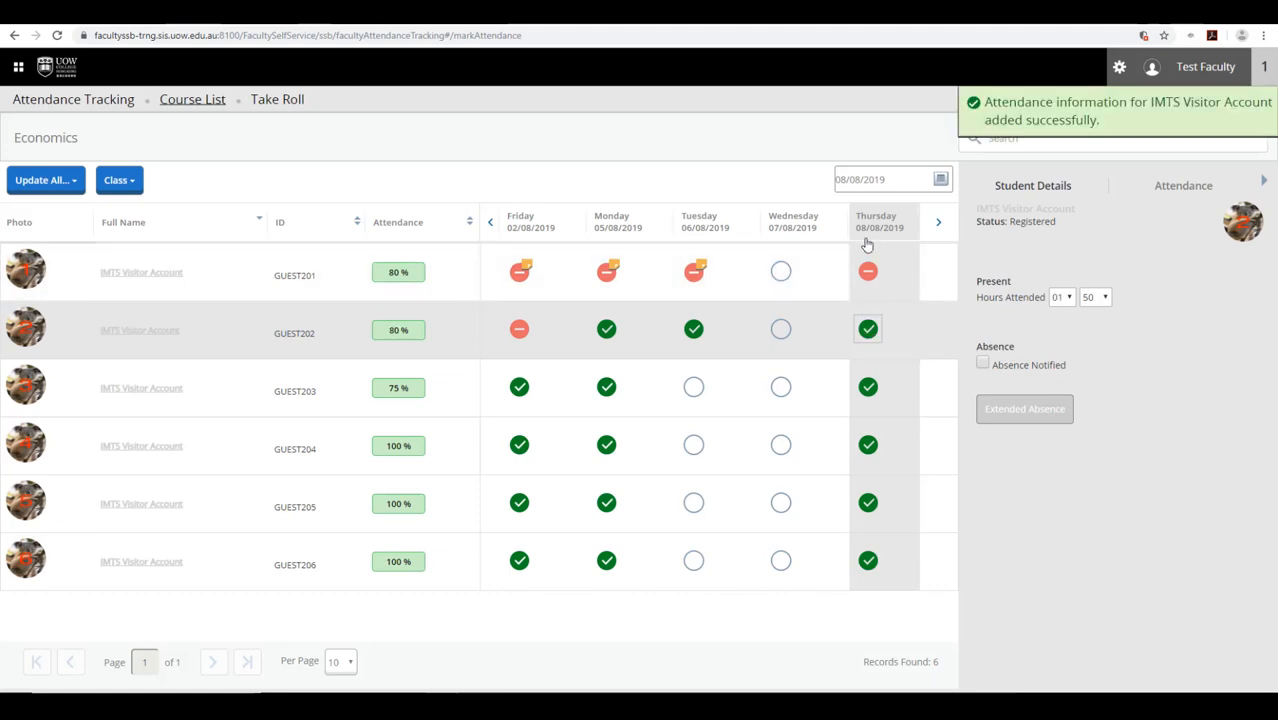
click(868, 272)
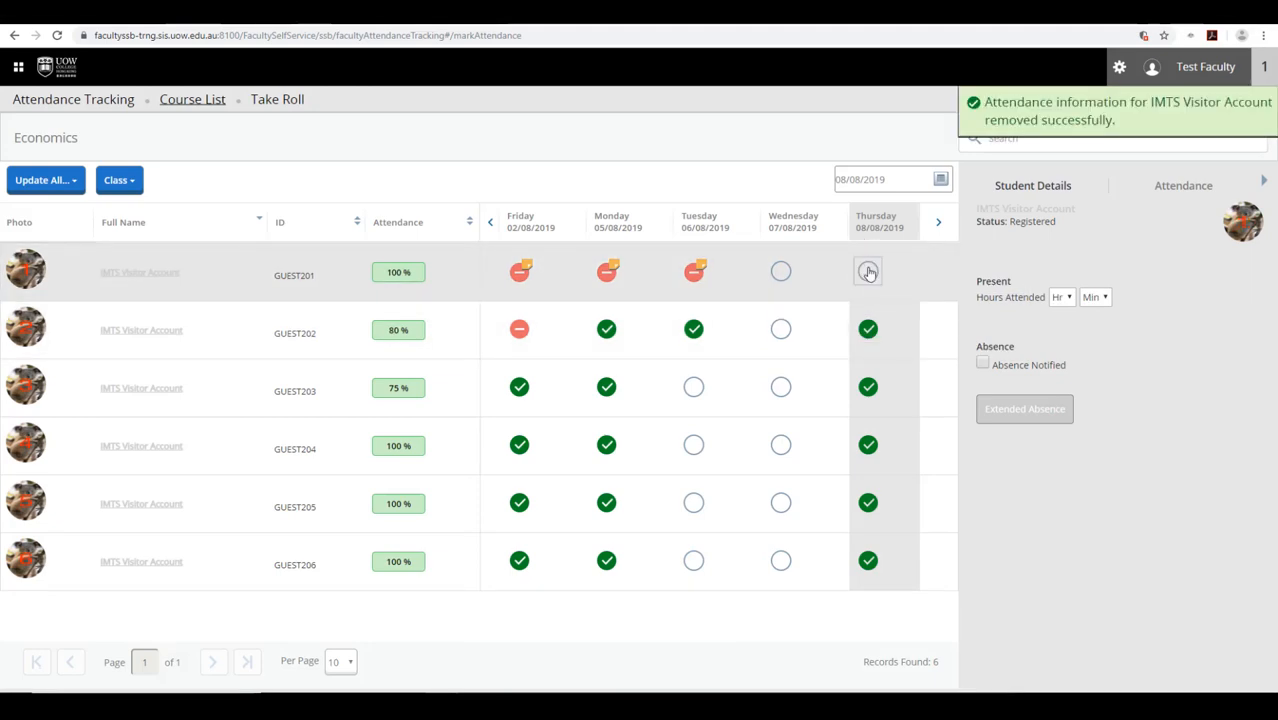
click(868, 273)
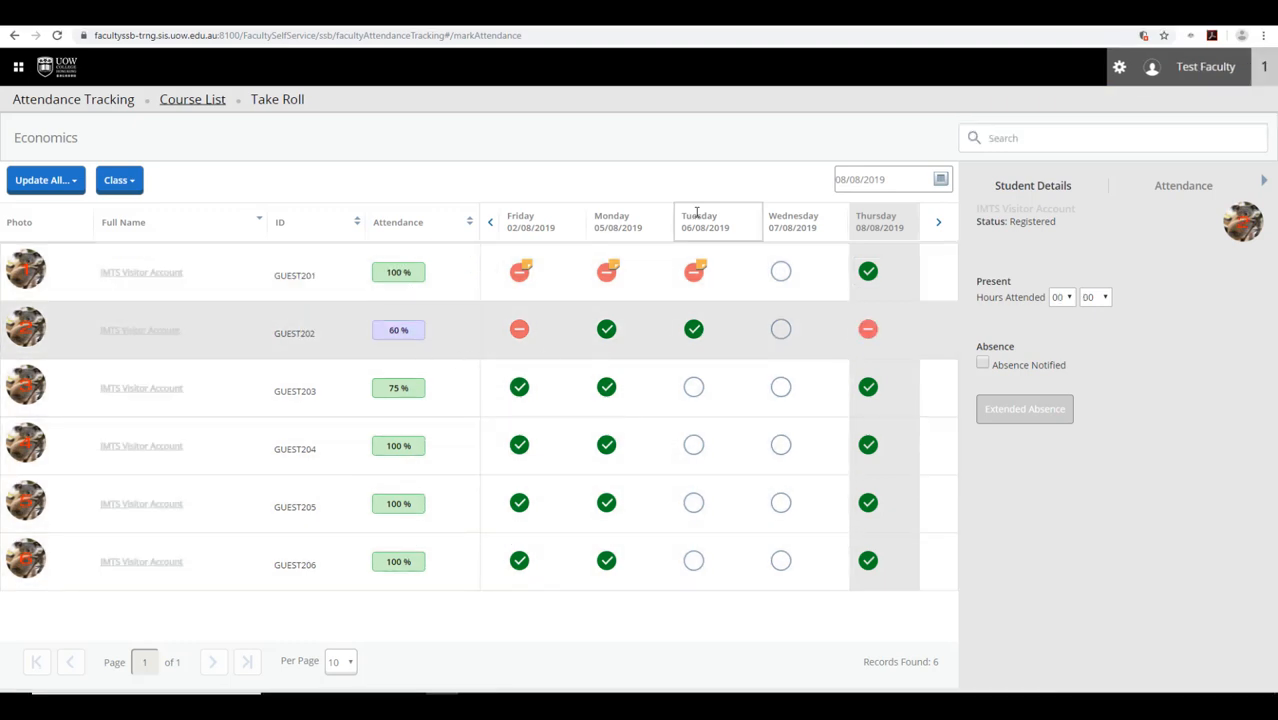
- Mark the second student absent on Tuesday 06/08 and Monday 05/08
click(697, 215)
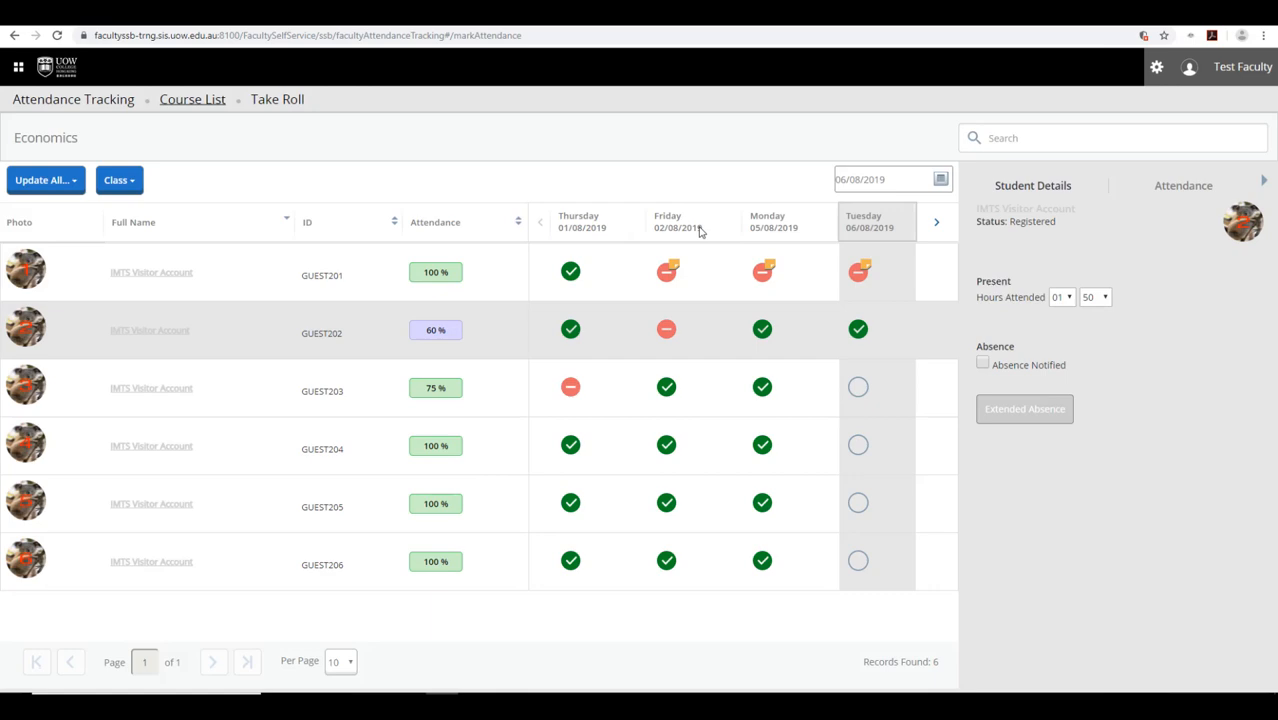
click(860, 330)
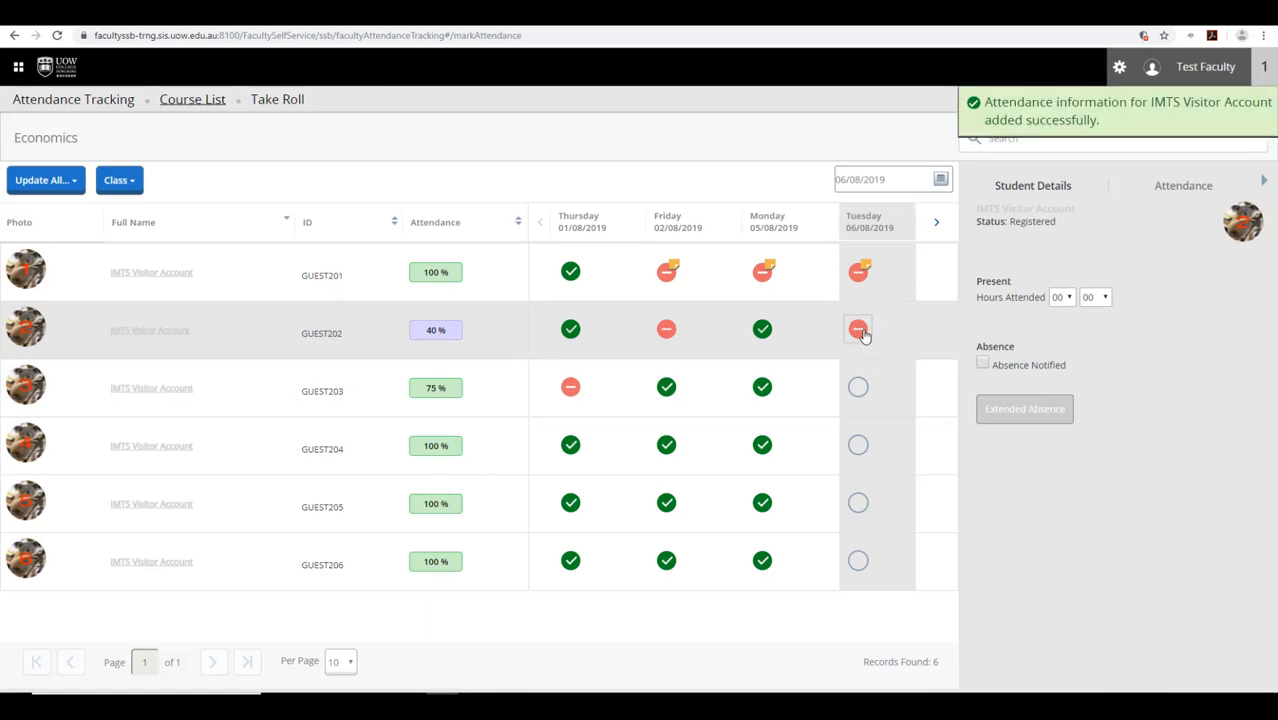
click(767, 220)
click(845, 330)
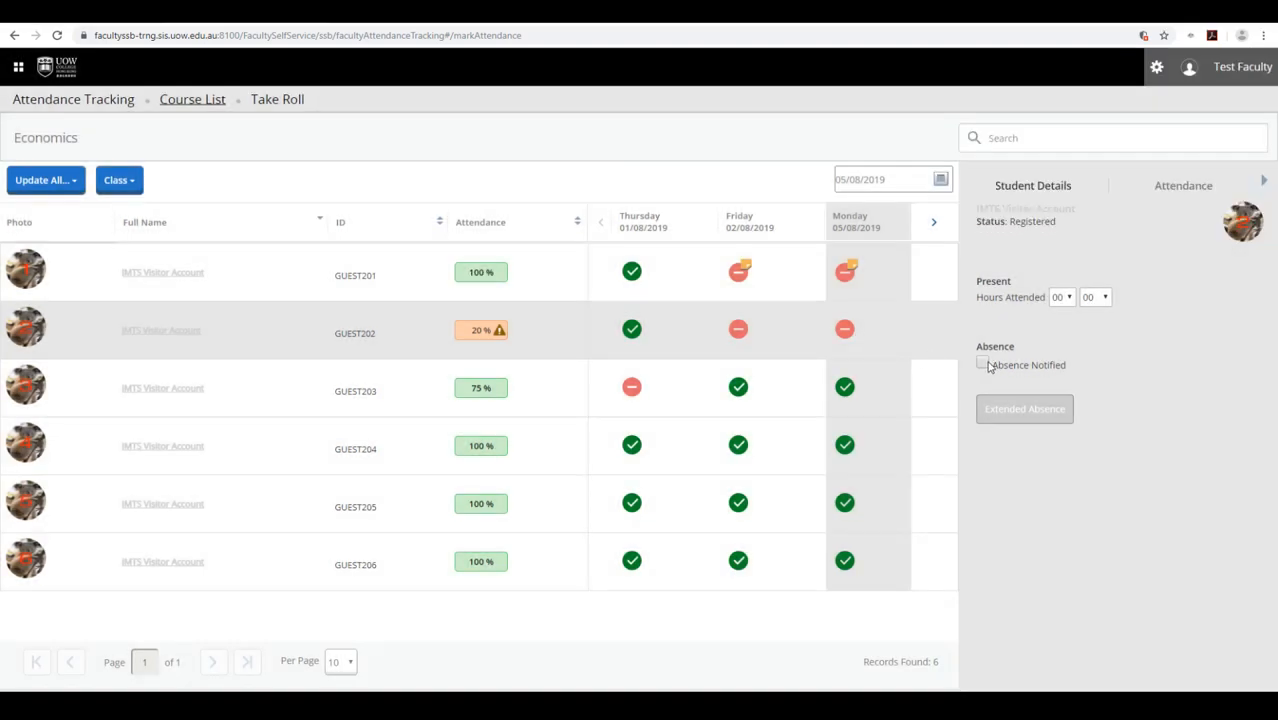
- Flag Monday's absence as notified with a 'Student unwell' note, then start an extended absence
click(982, 364)
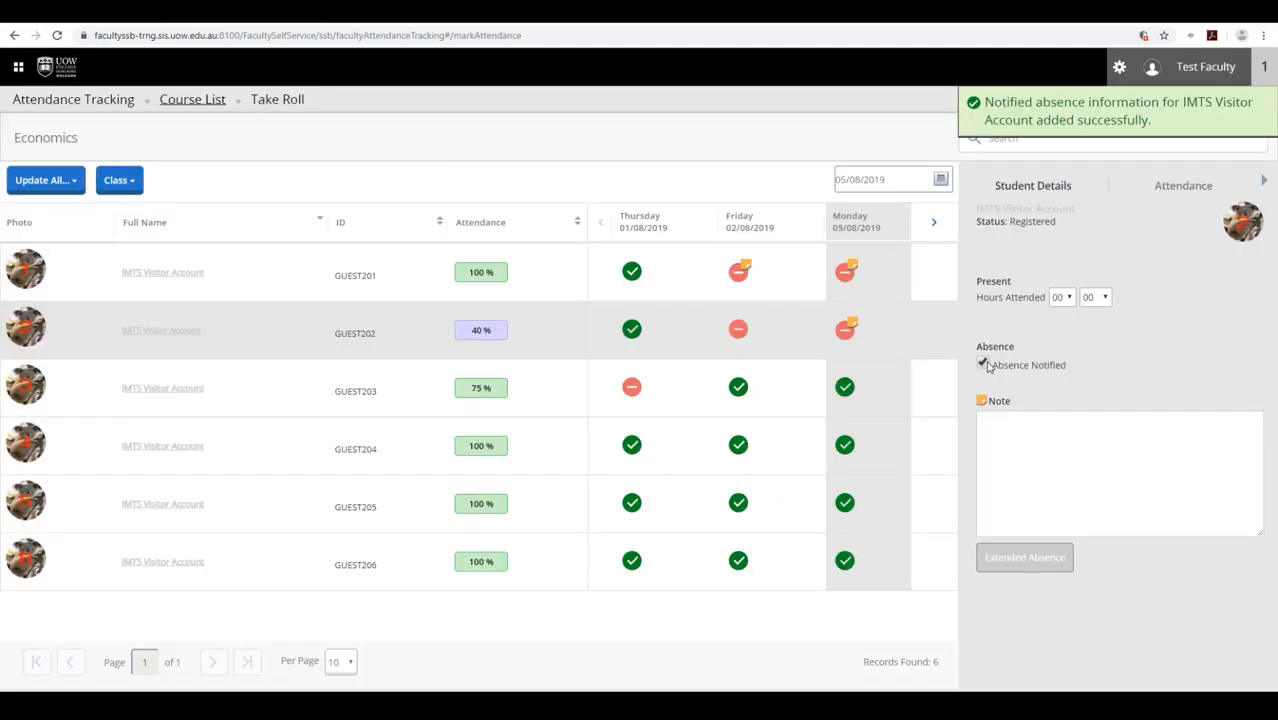
click(995, 418)
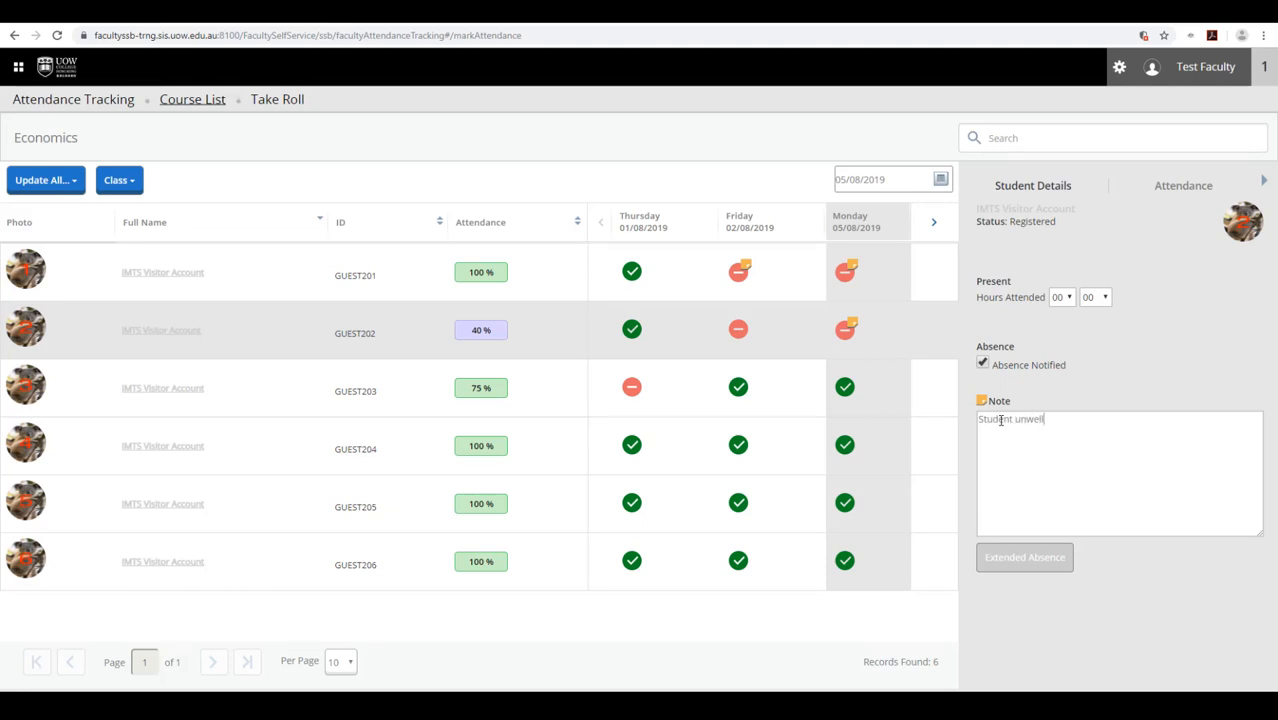
click(1016, 563)
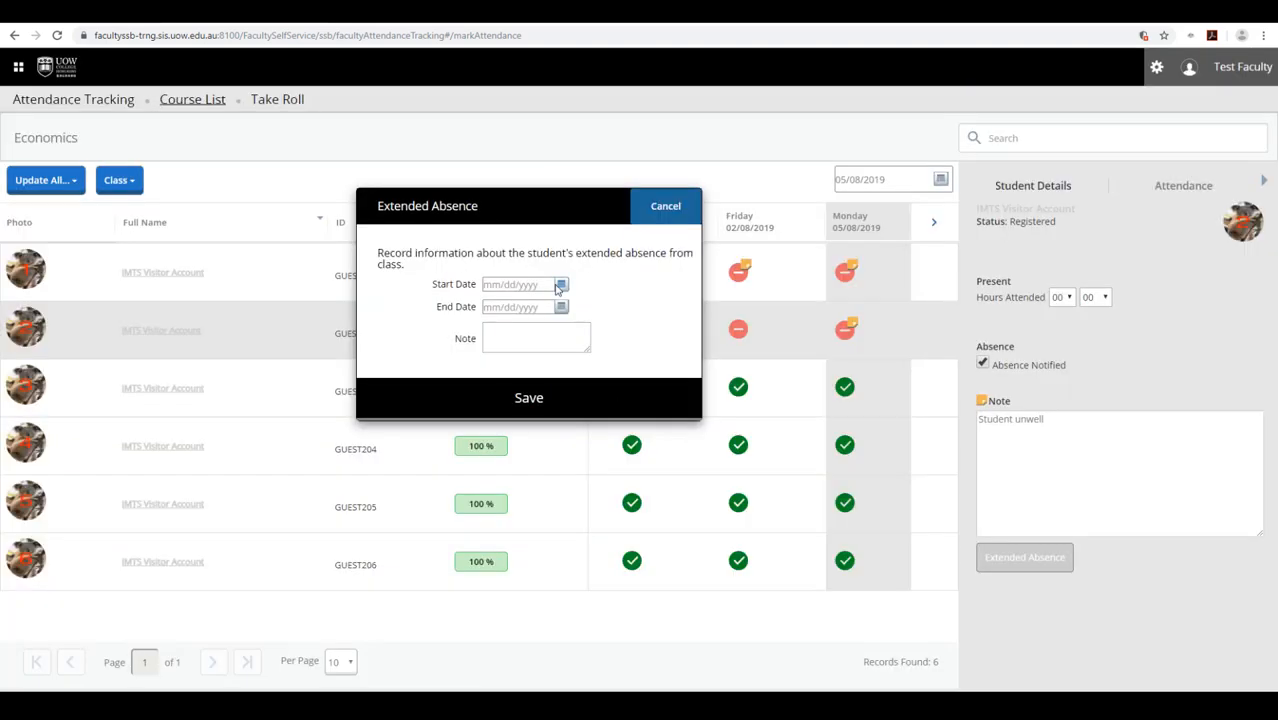
- Set the extended absence to run from 05/08/2019 to 08/08/2019
click(561, 285)
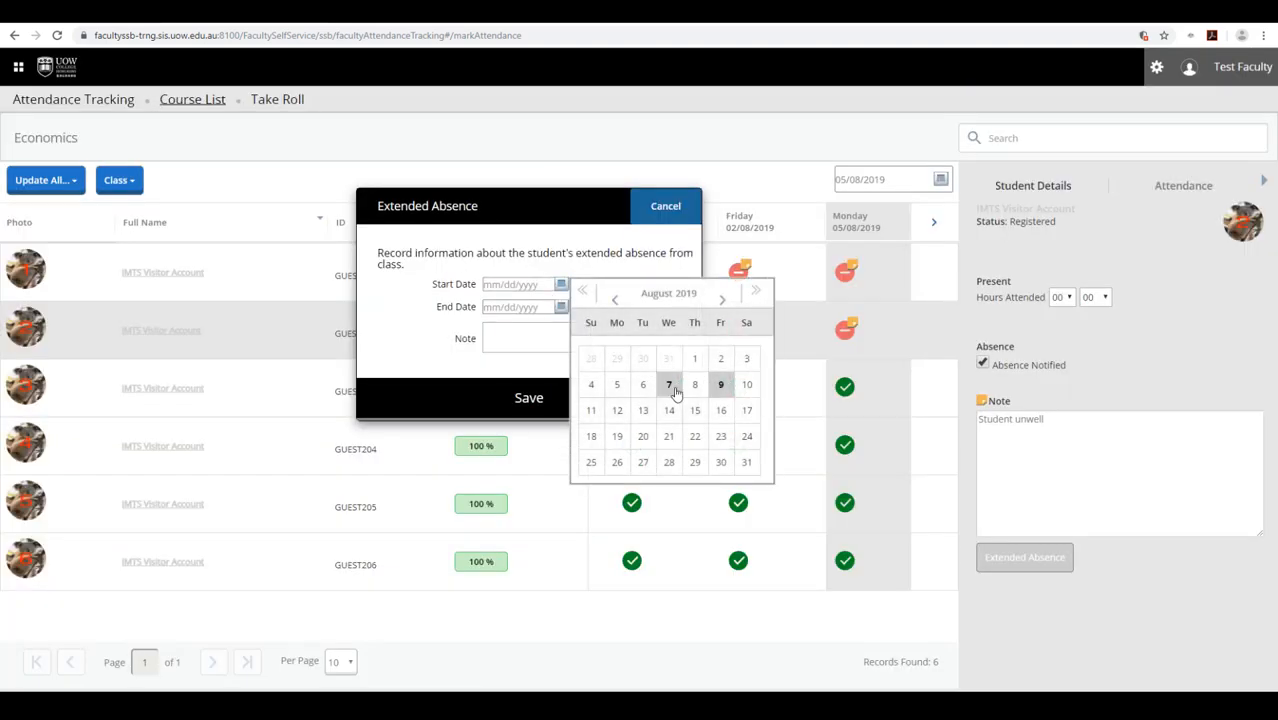
click(617, 386)
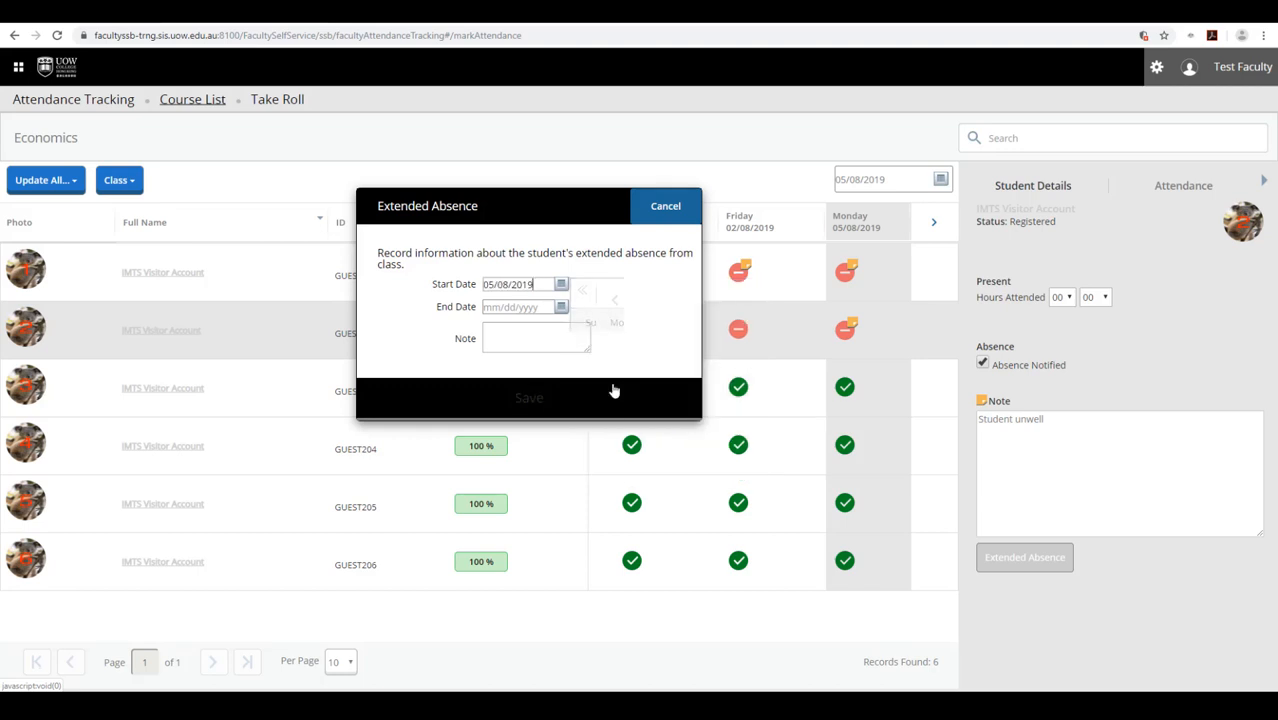
click(561, 307)
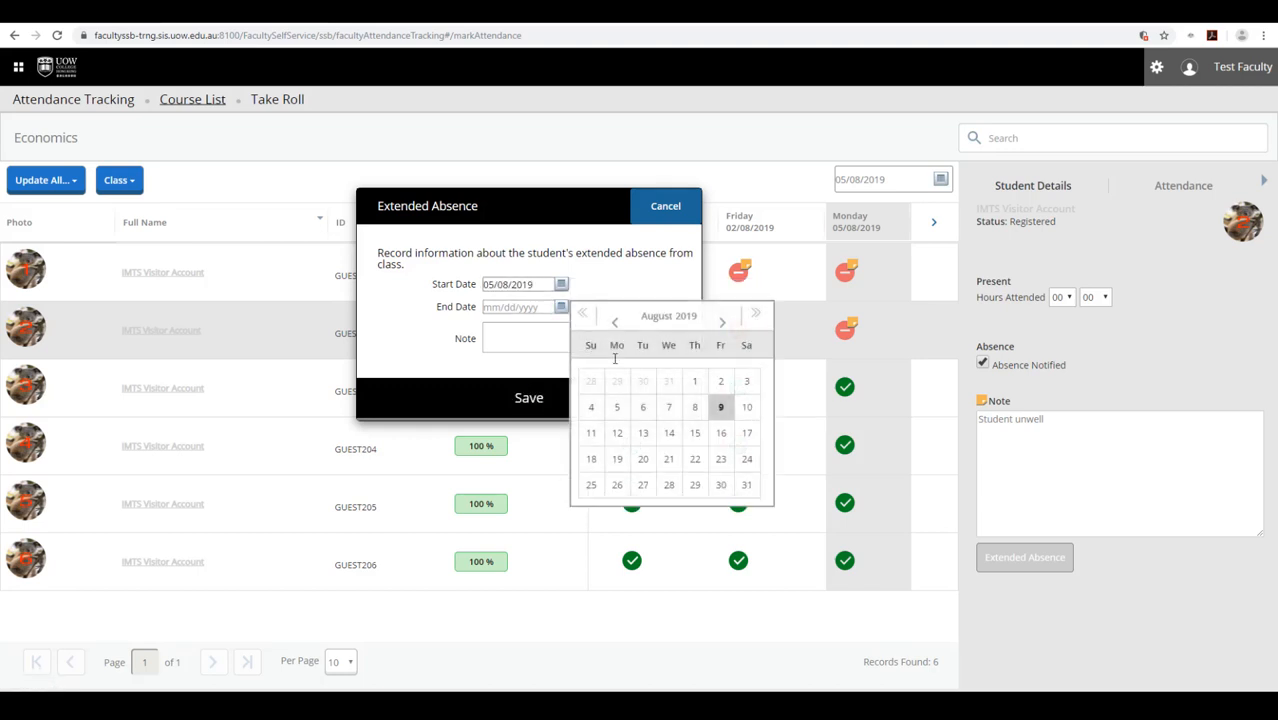
click(695, 407)
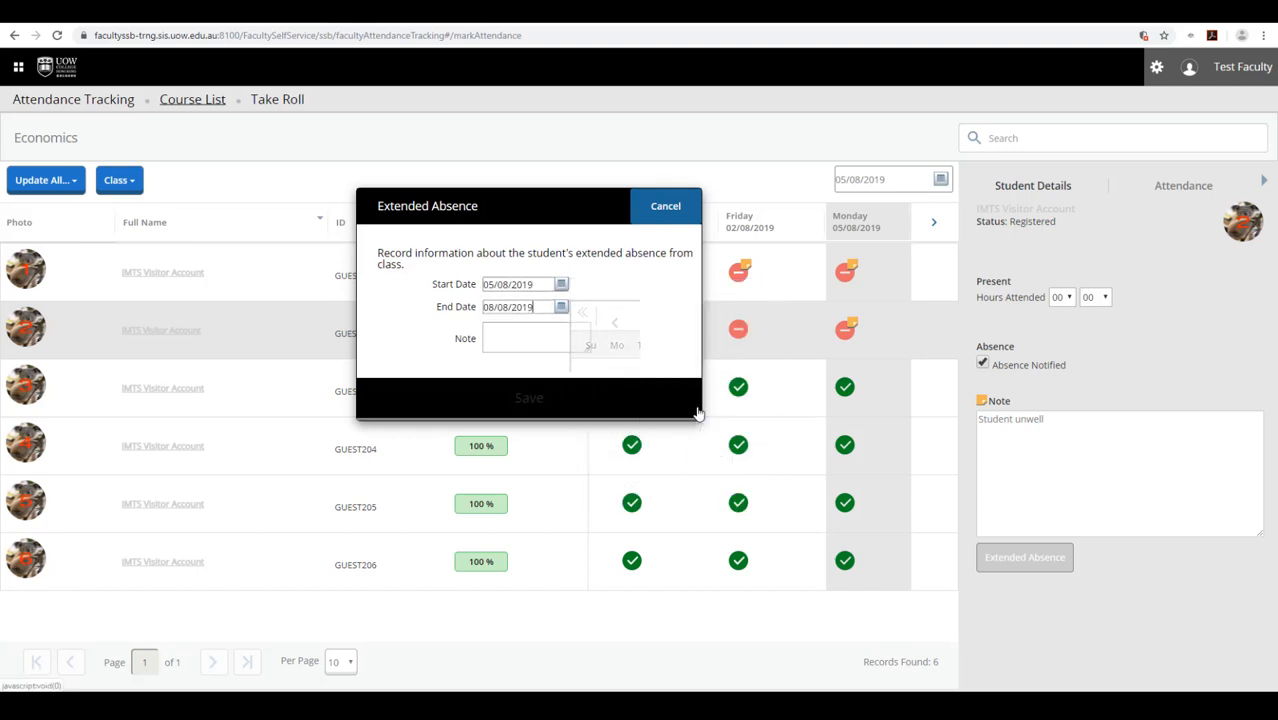
- Add the note 'Student Unwell' and save the extended absence
click(533, 336)
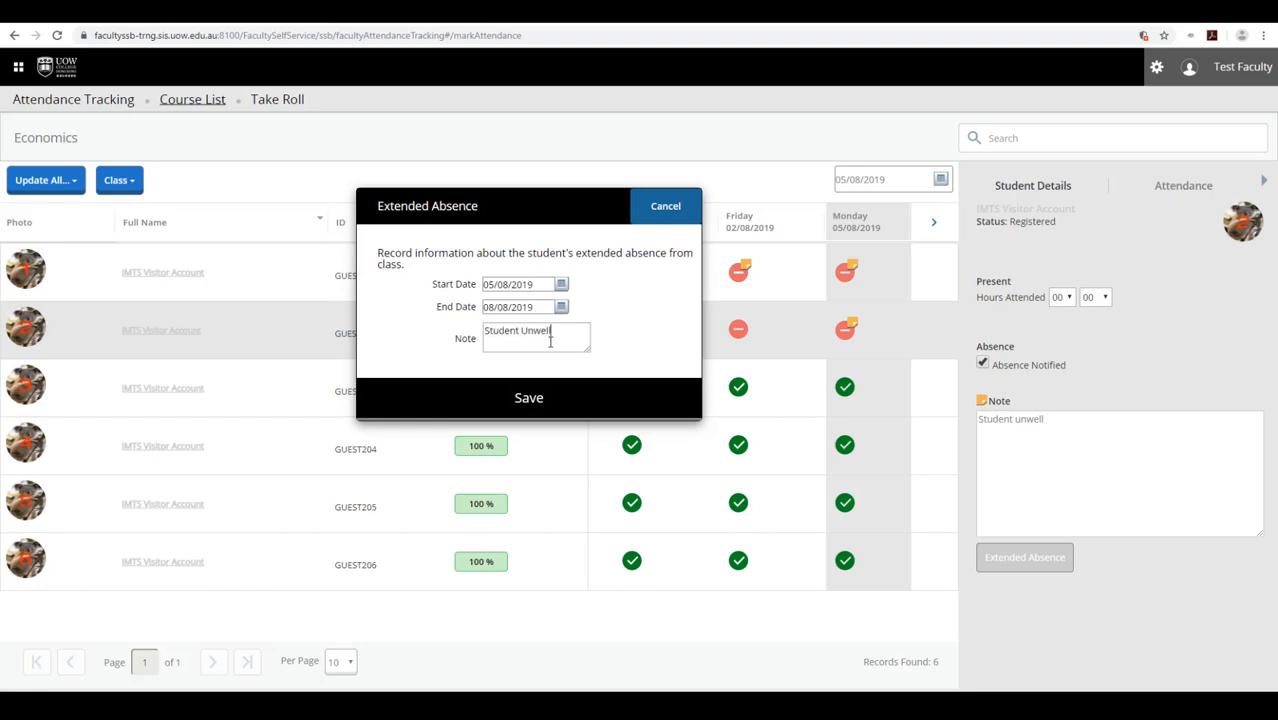
click(542, 400)
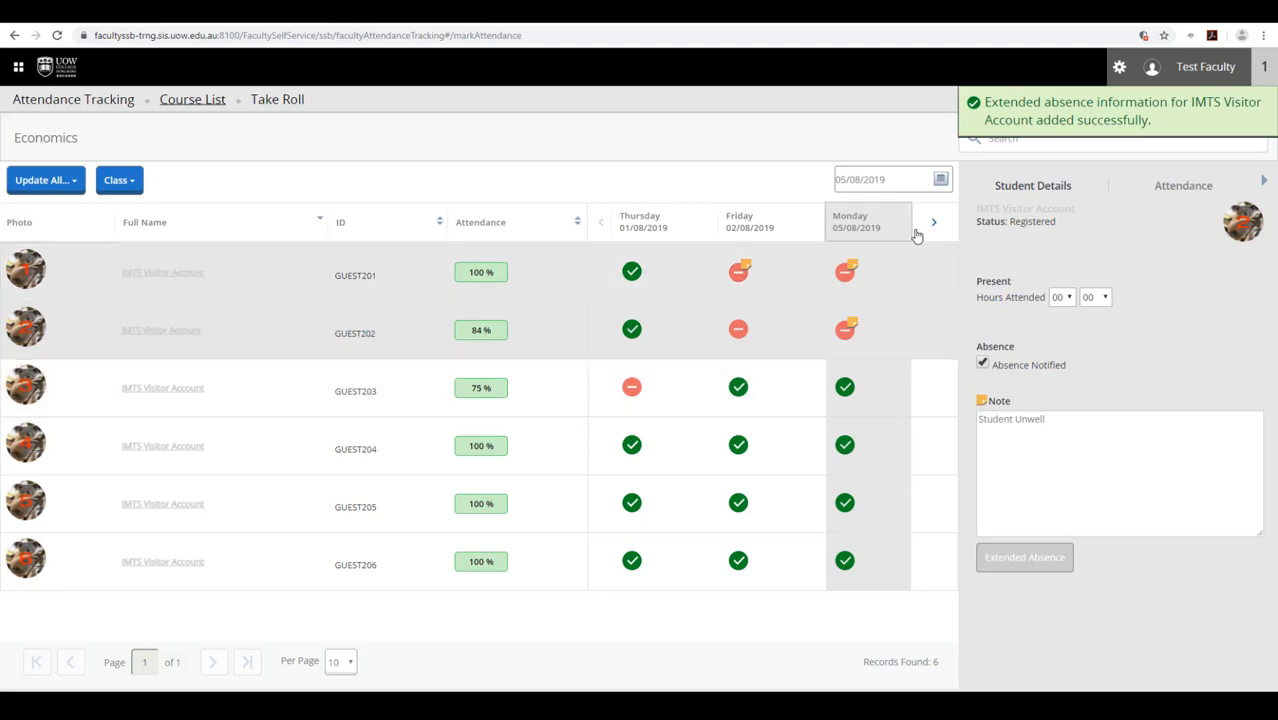
mouse_move(853, 328)
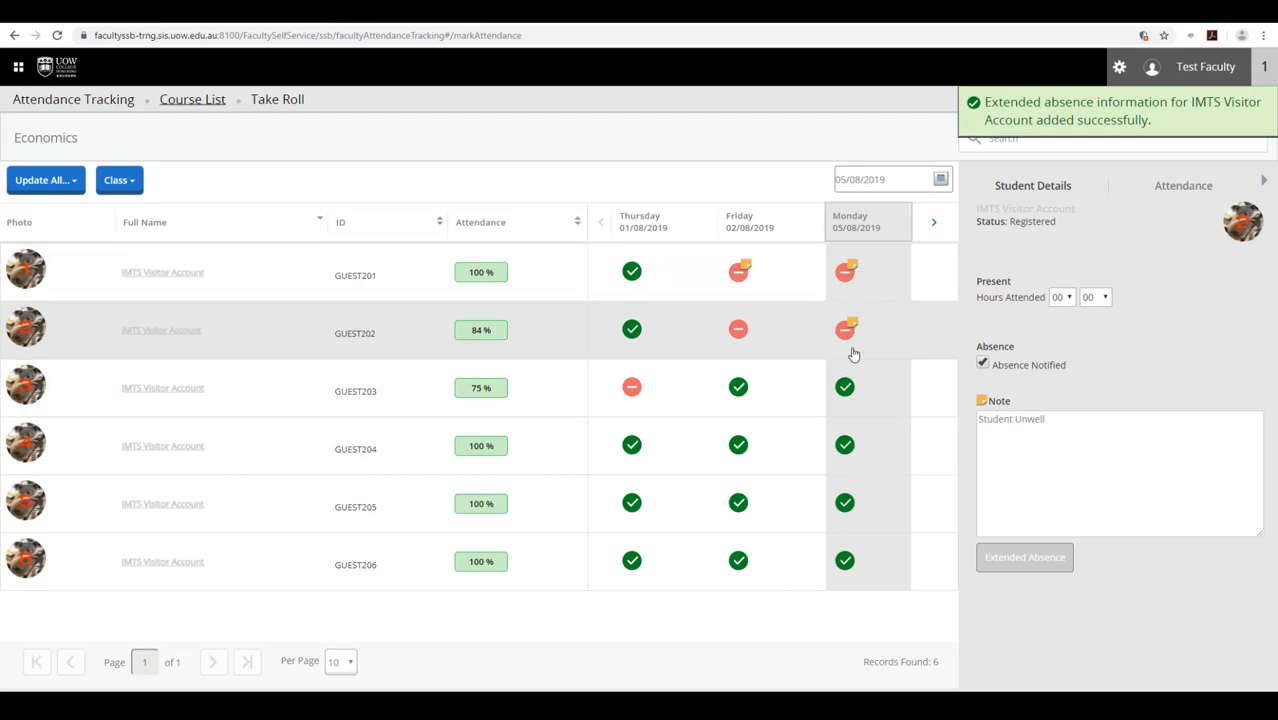
- Run Update CRN Last Date of Attendance, then Update CRN Total Hours, from the Class menu
click(134, 187)
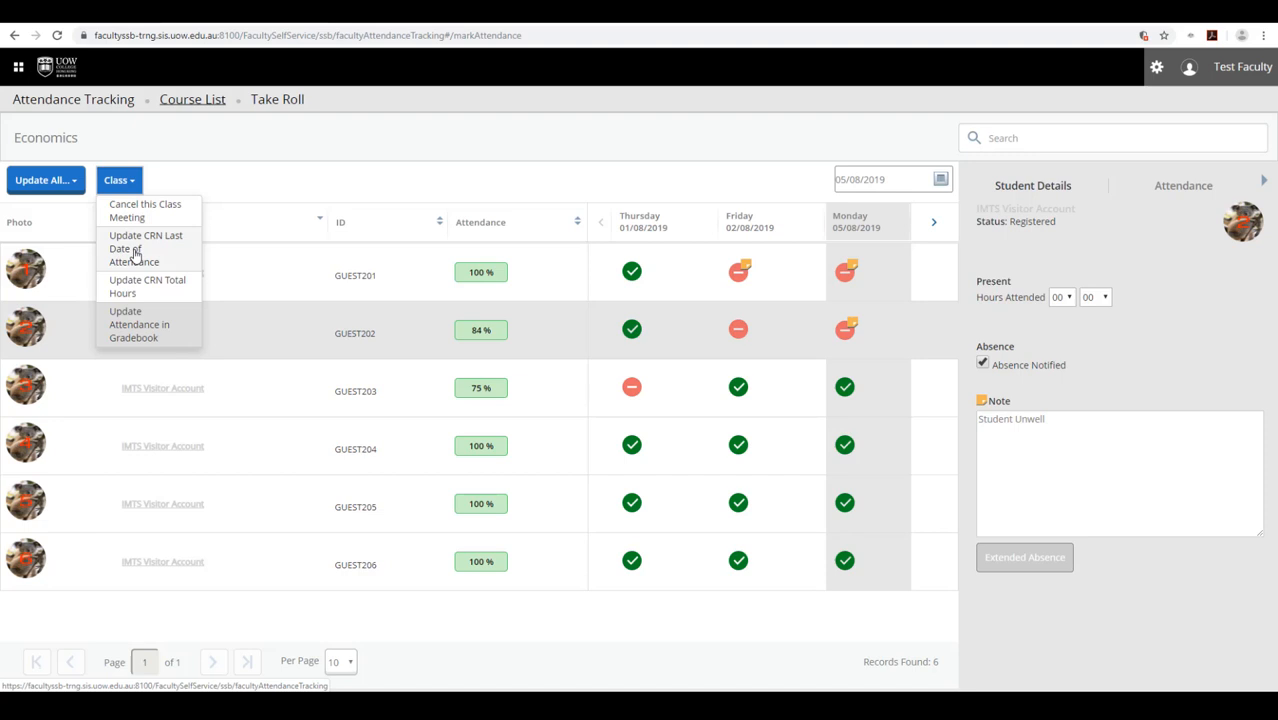
click(135, 254)
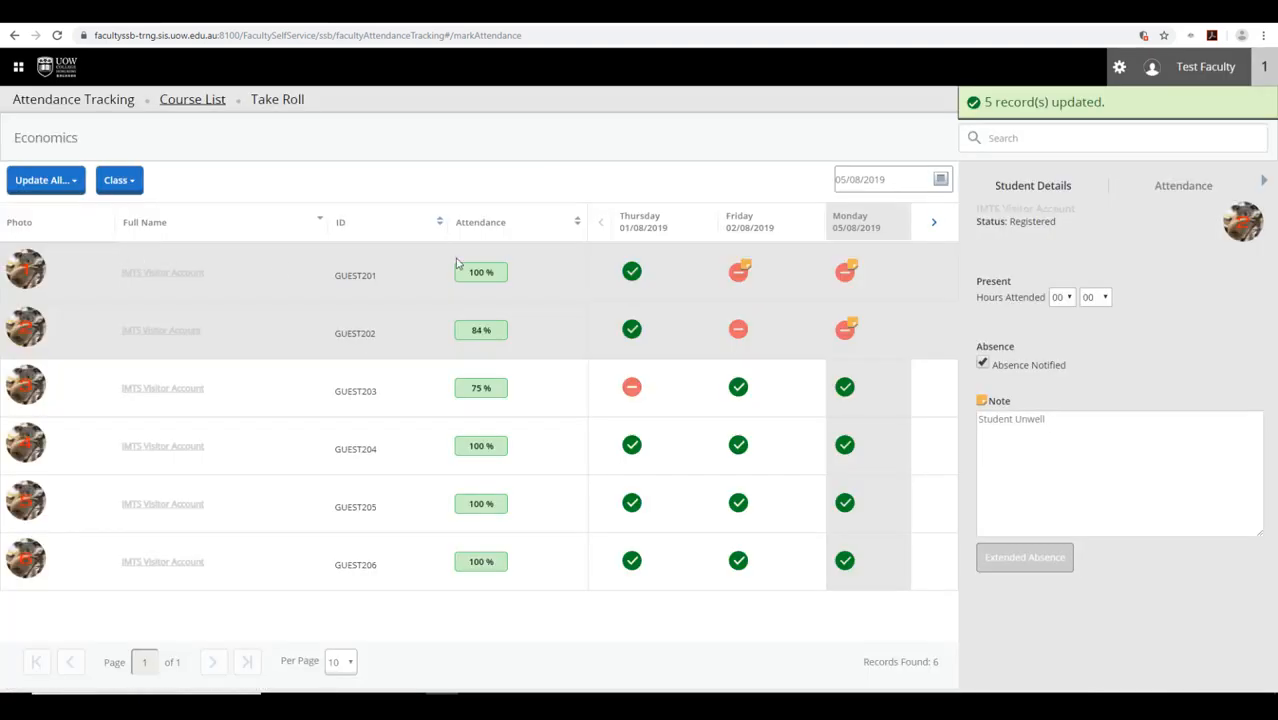
click(132, 186)
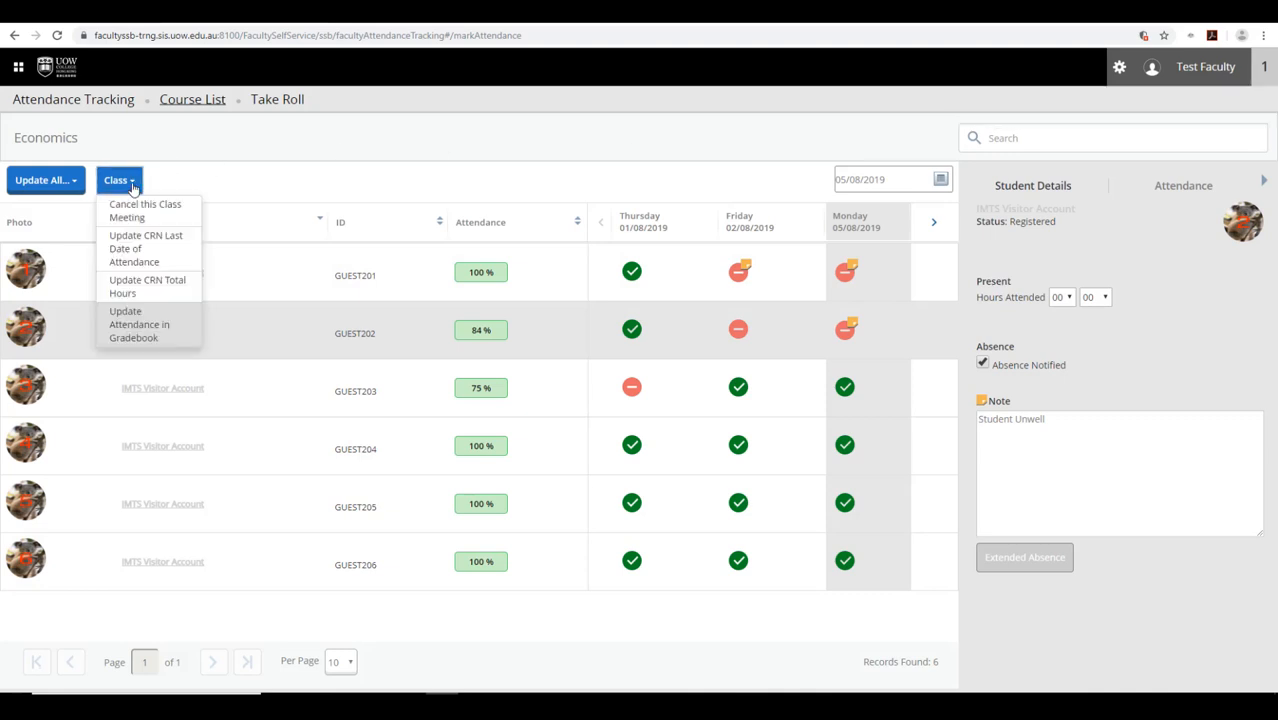
click(135, 290)
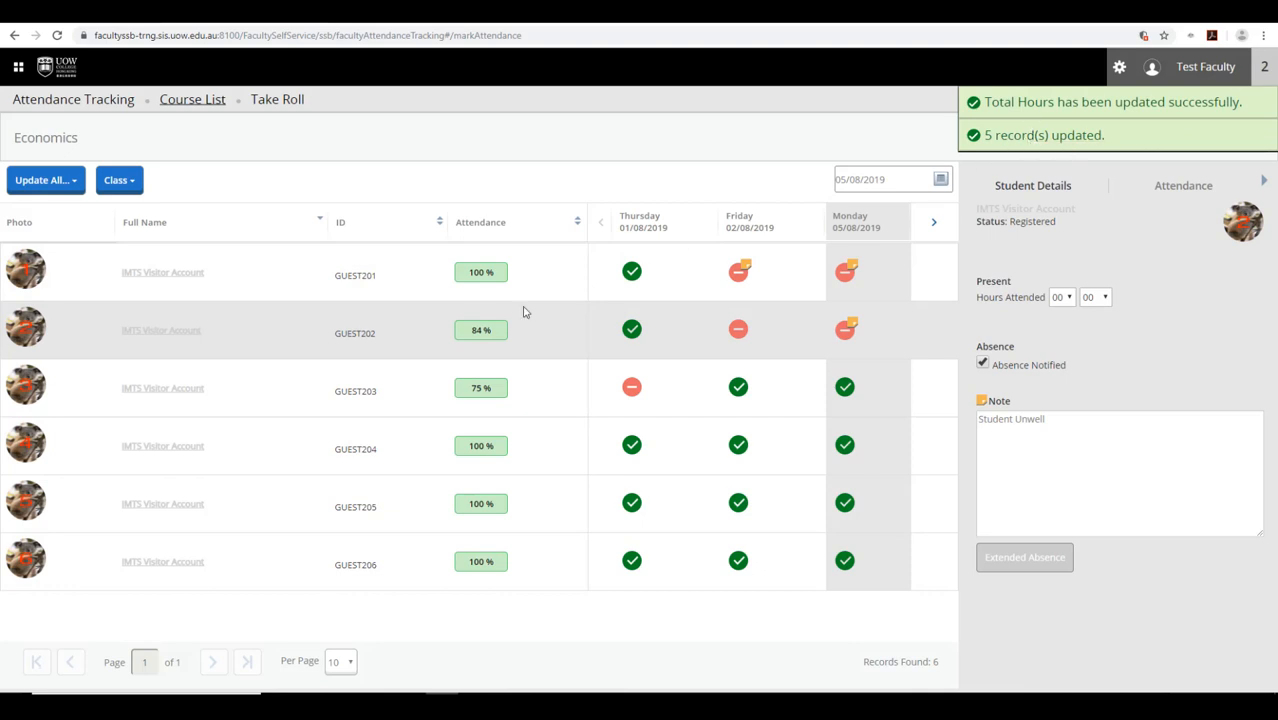
- Export the roll's attendance template as an .xls file and open it in Excel
click(1157, 68)
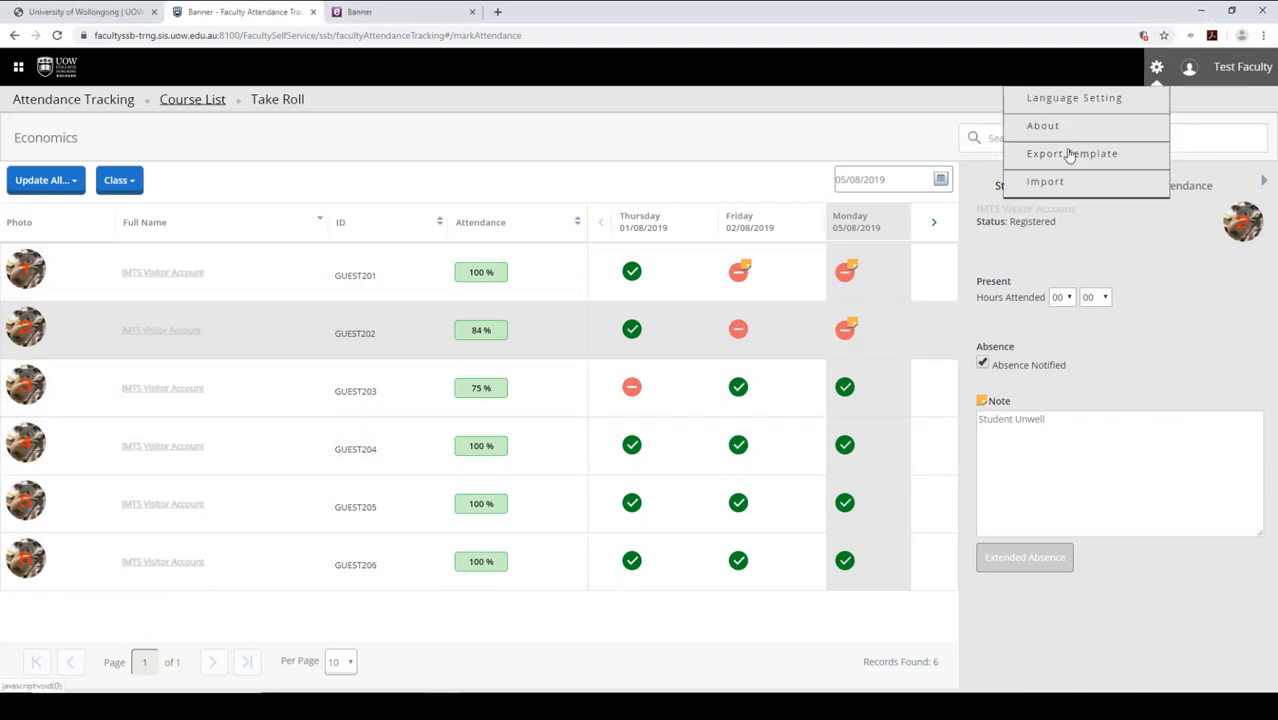
click(1052, 156)
click(629, 462)
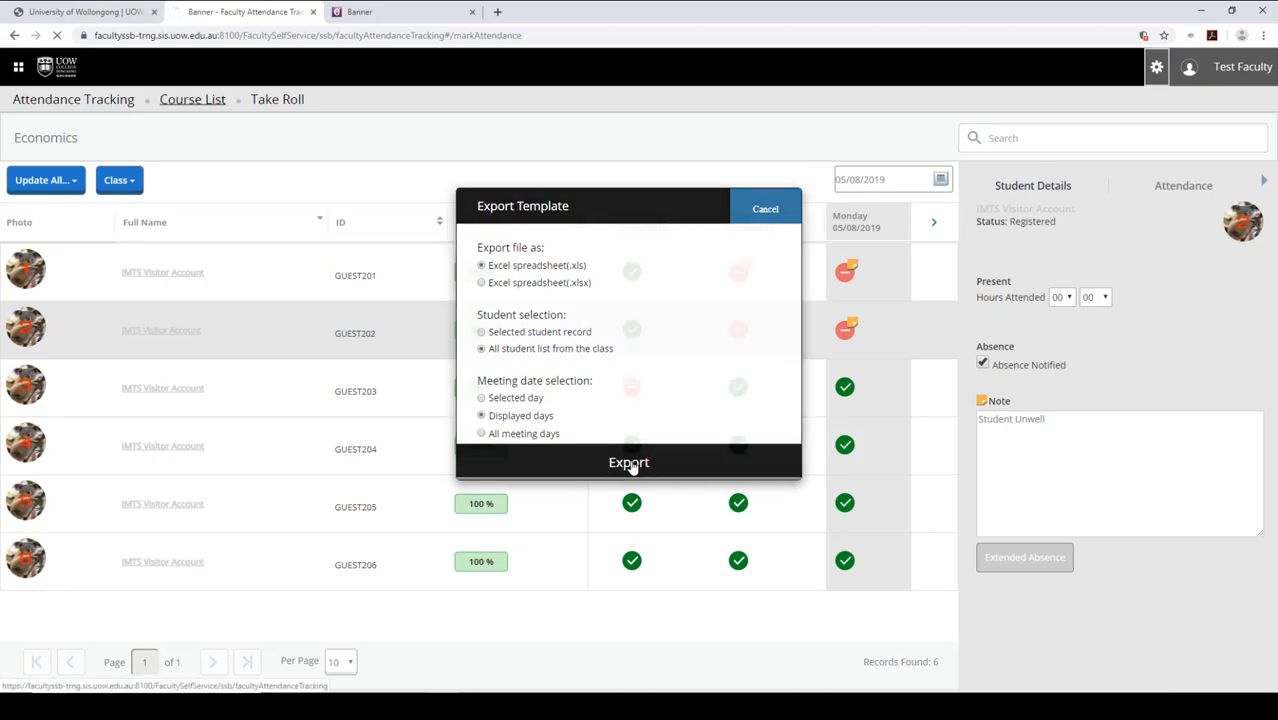
click(100, 684)
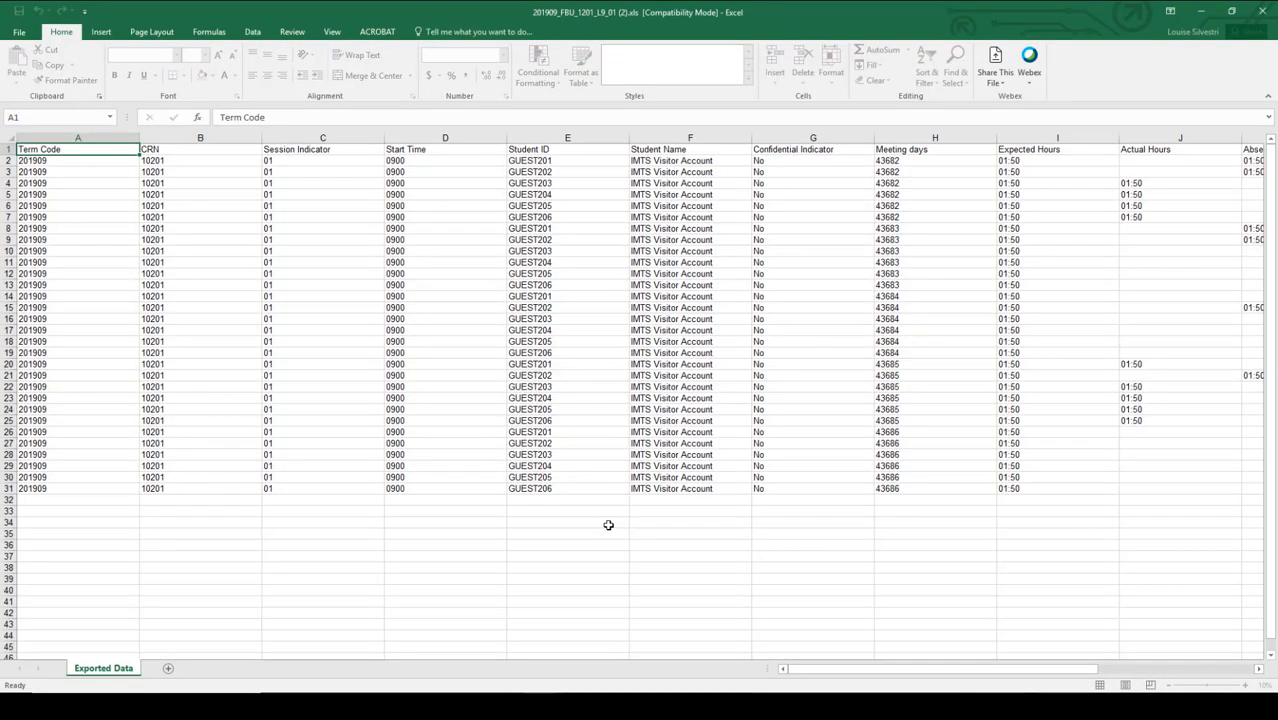
- Format the Meeting days cells H2:H31 as dates
click(608, 525)
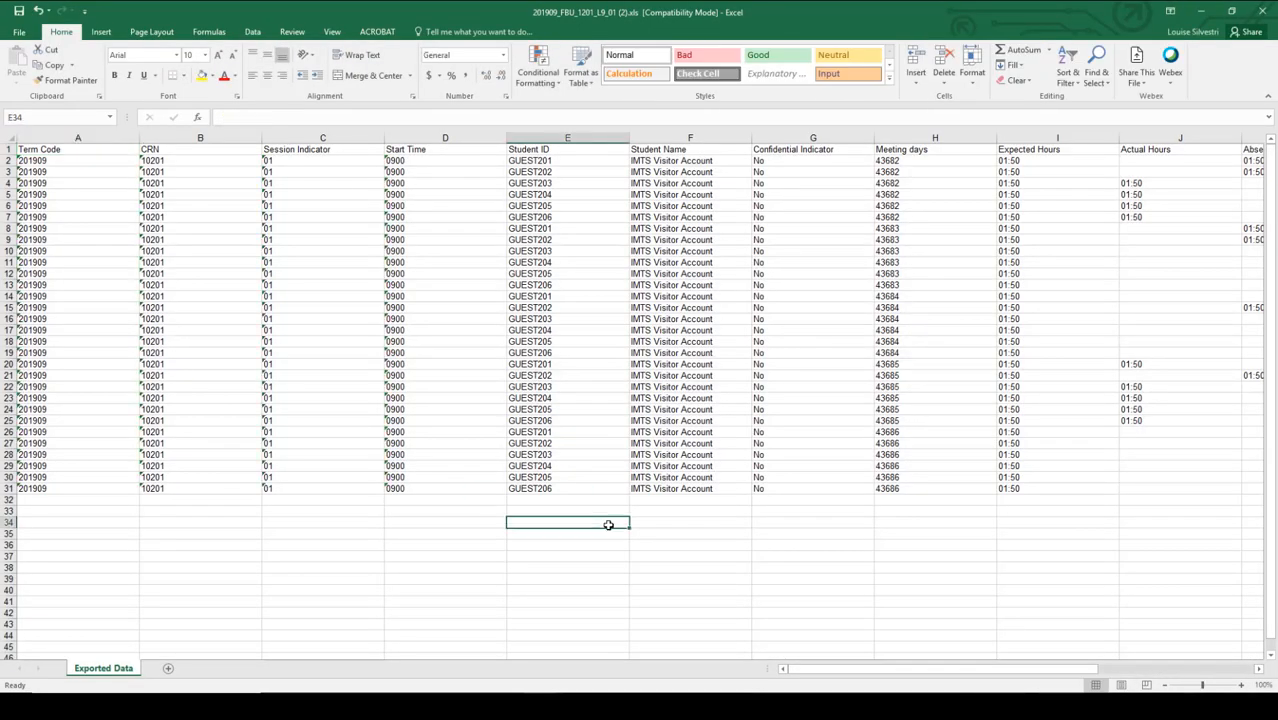
click(910, 162)
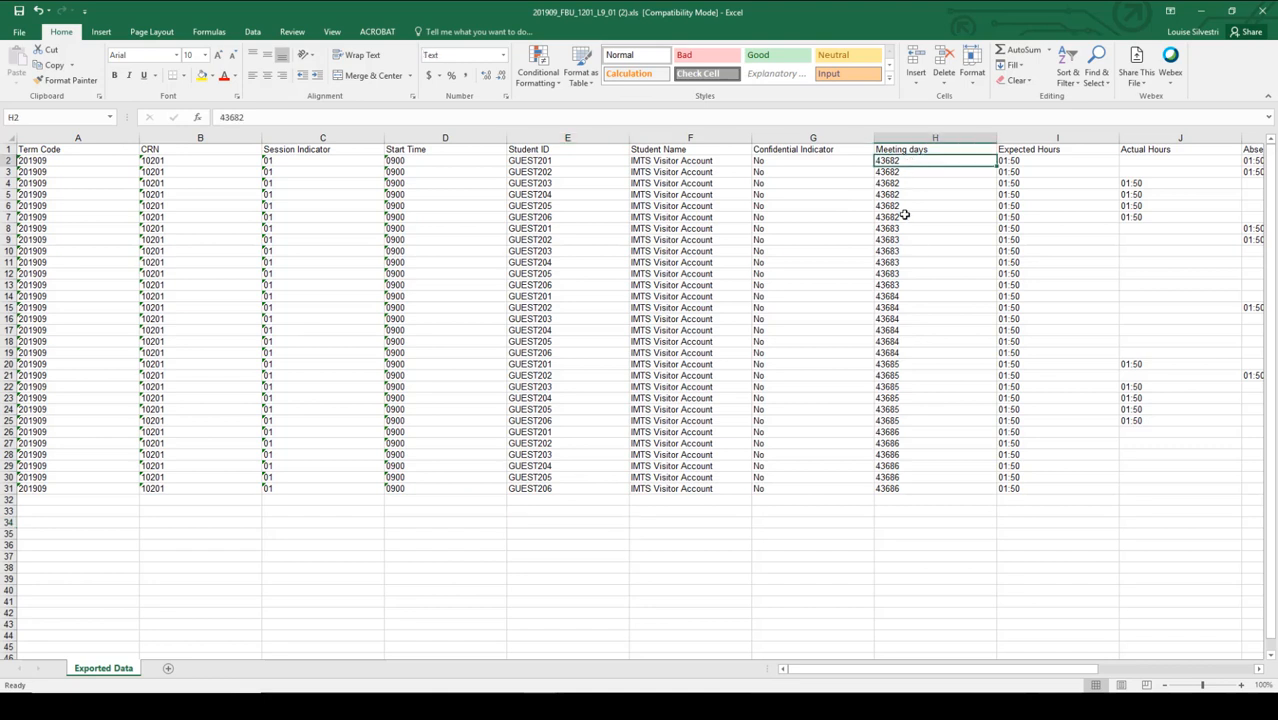
drag(905, 168, 922, 488)
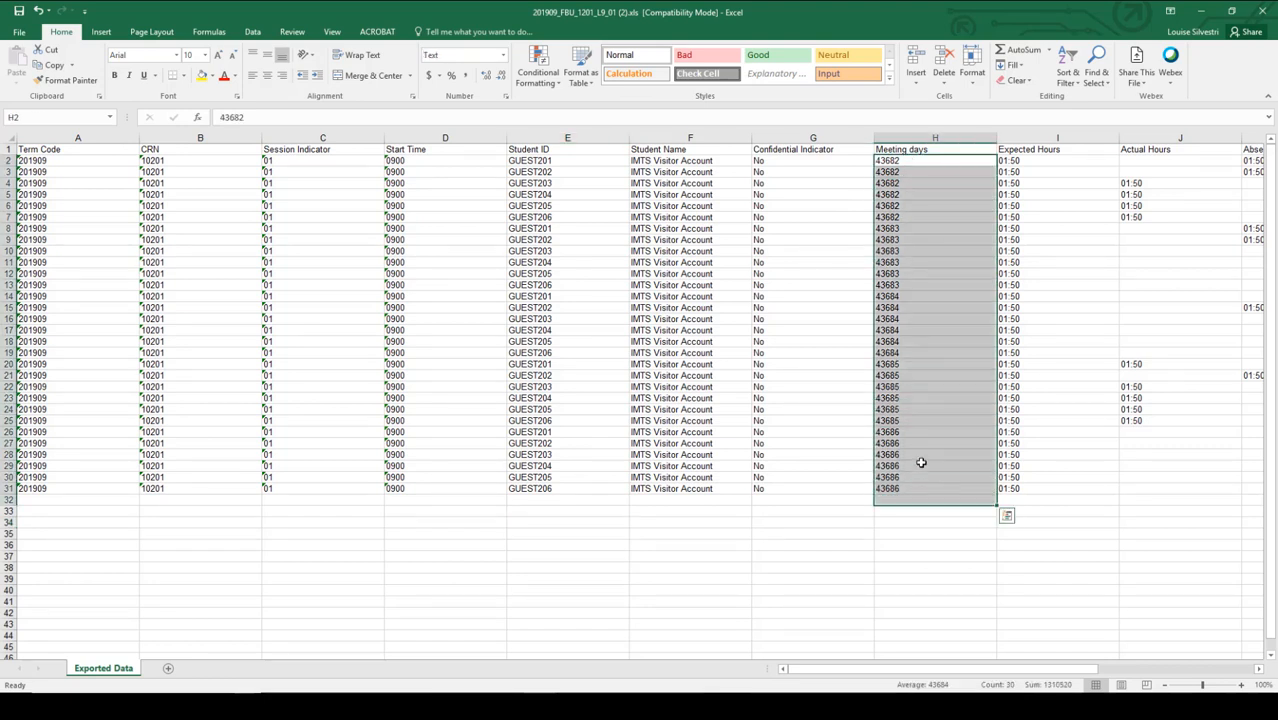
right_click(924, 460)
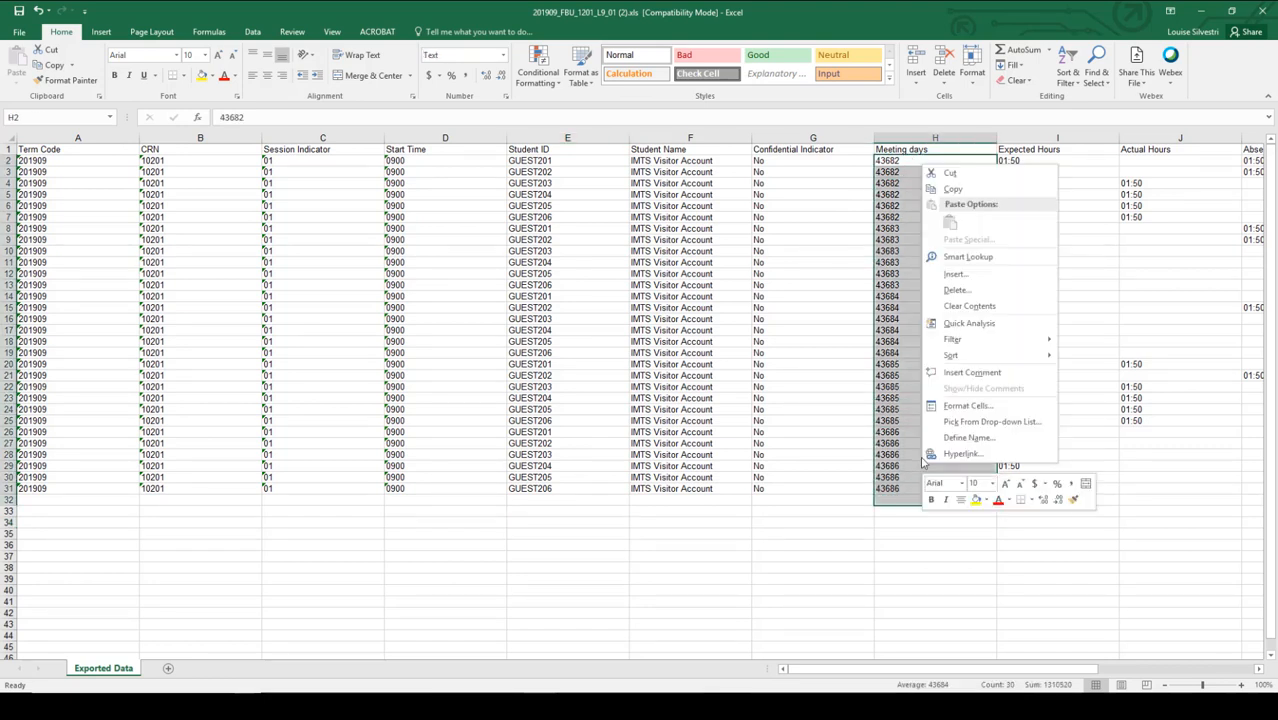
click(959, 405)
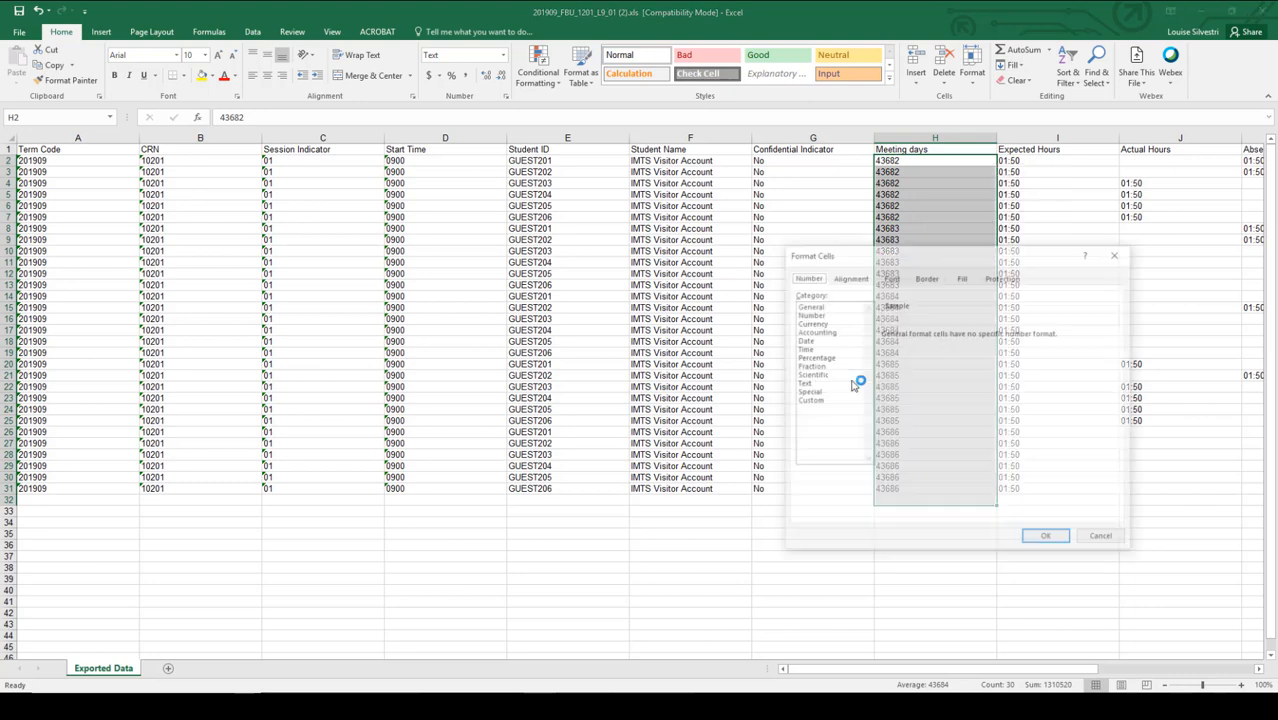
click(818, 342)
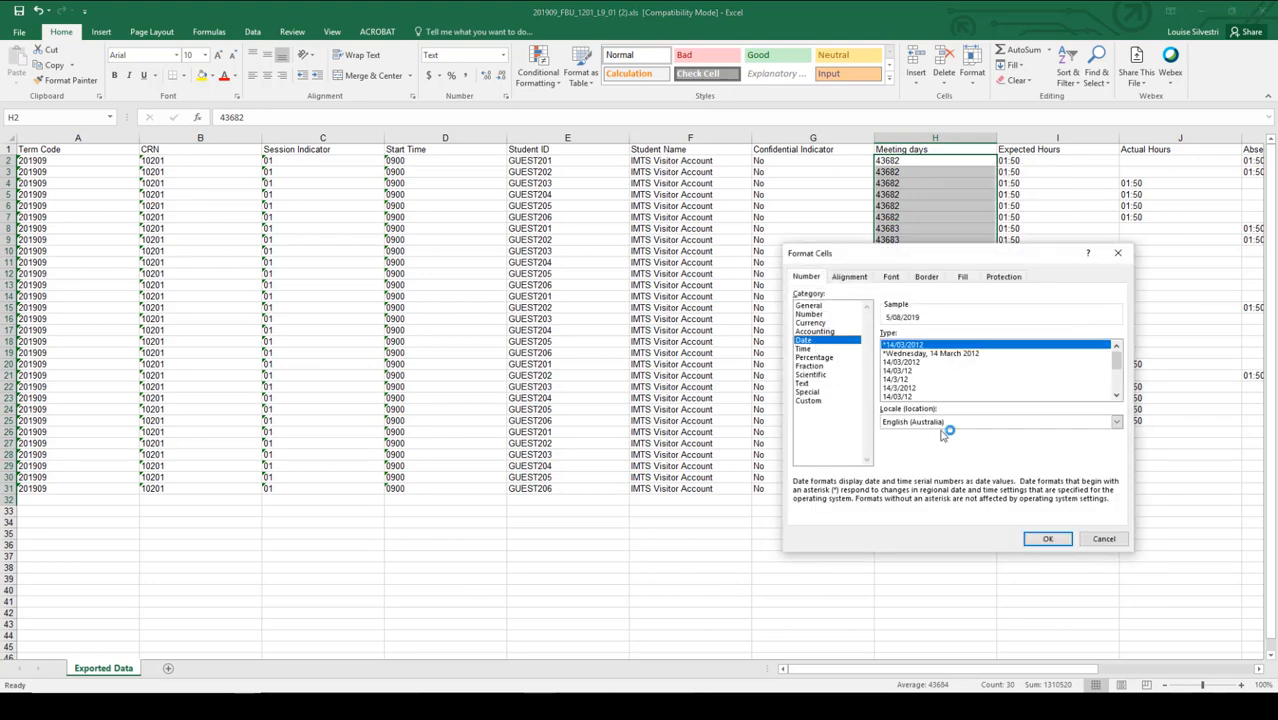
click(1046, 538)
click(1046, 525)
- Copy row 25's 01:50 hours and Present attendance (J25:L25) into rows 26–31
drag(1138, 421, 923, 420)
key(ctrl+c)
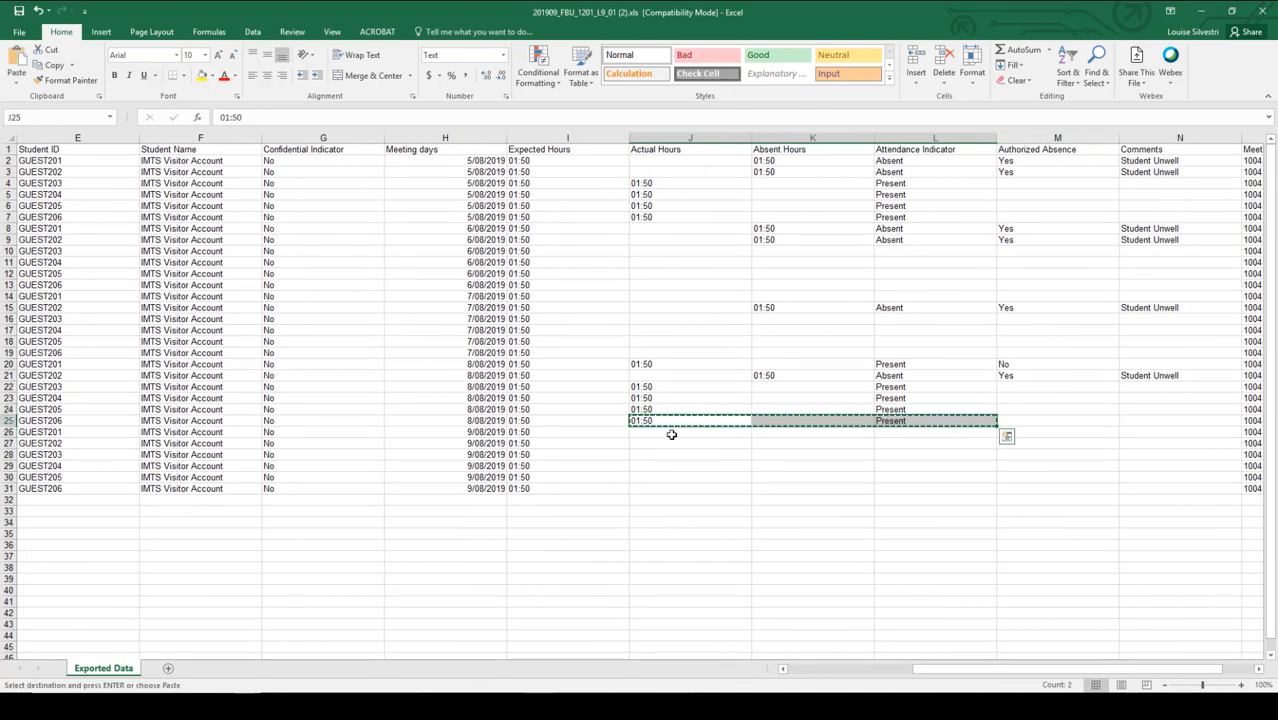
drag(674, 434, 670, 483)
key(ctrl+v)
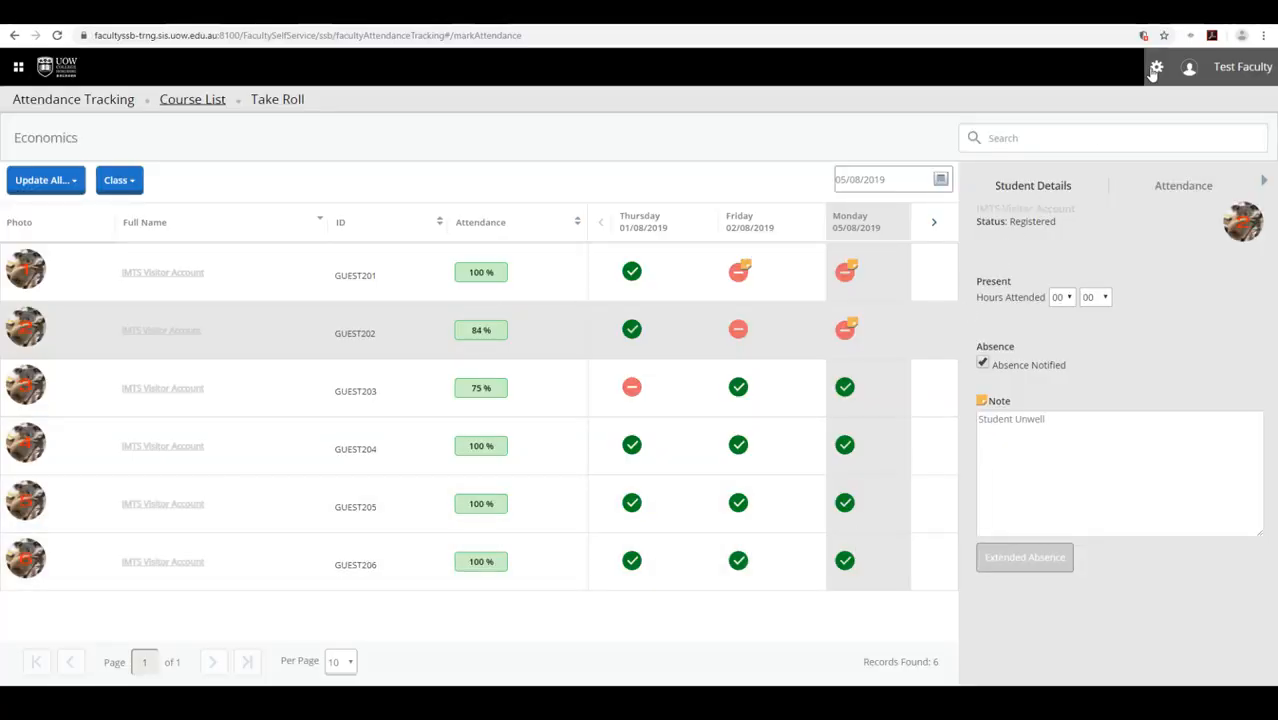
- Upload the file '201909_FBU_1201_L9_01 (2).xls' using the gear menu's Import option
click(1154, 72)
click(1040, 183)
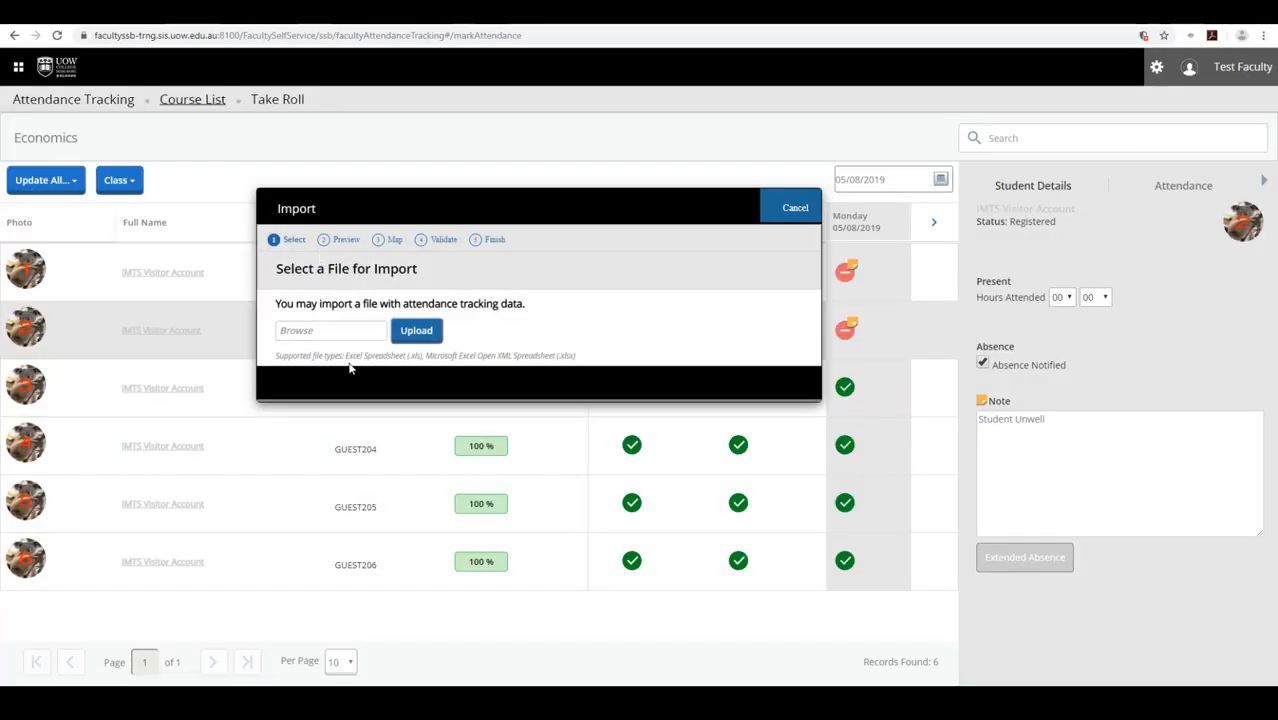
click(397, 332)
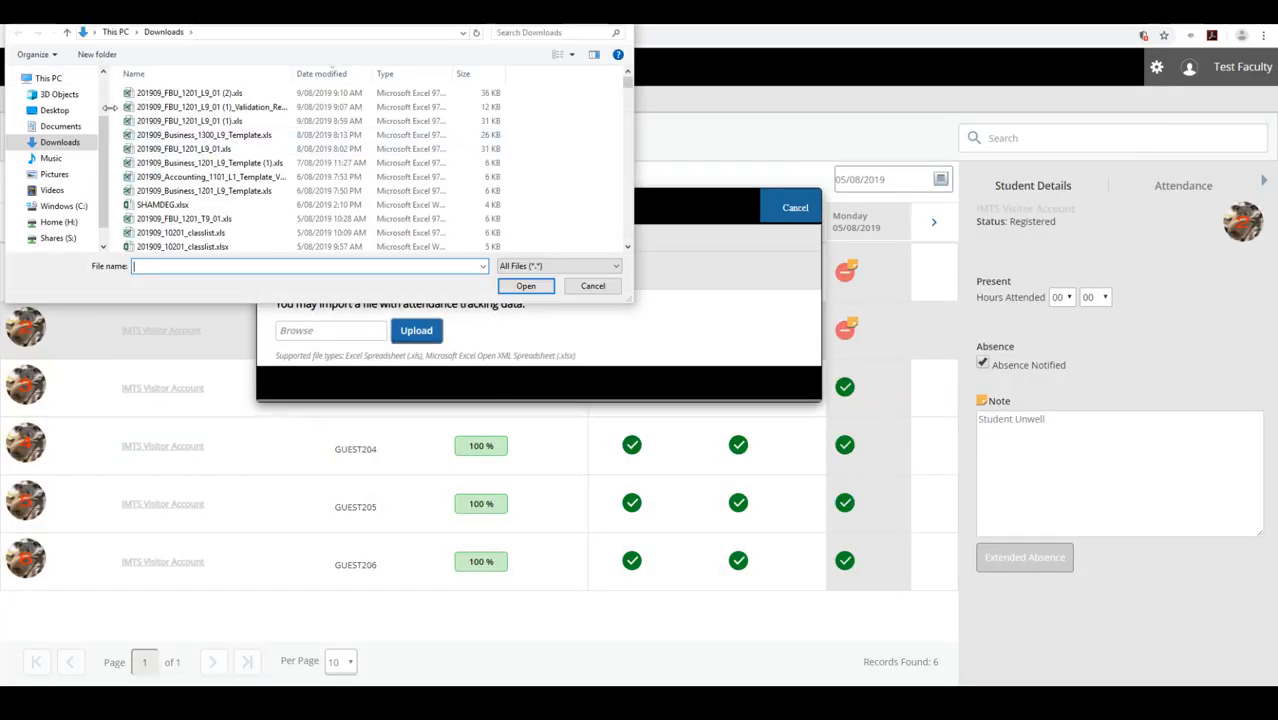
click(189, 93)
click(525, 286)
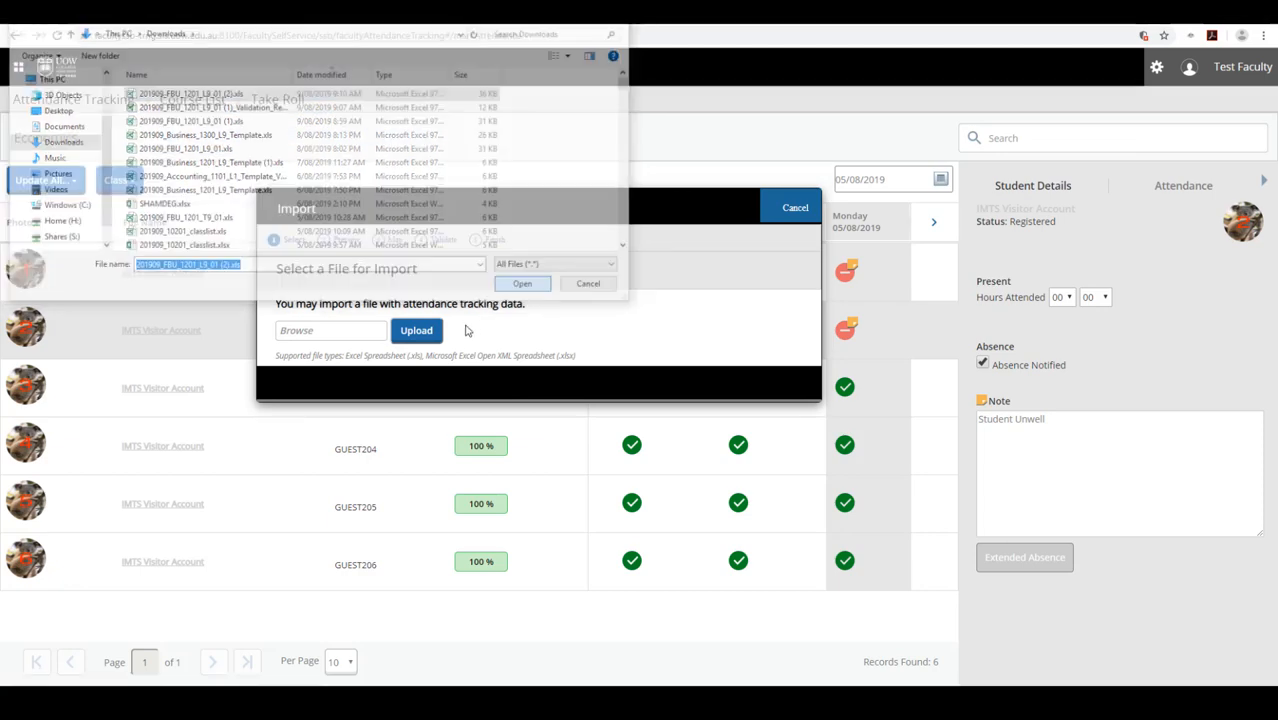
click(415, 332)
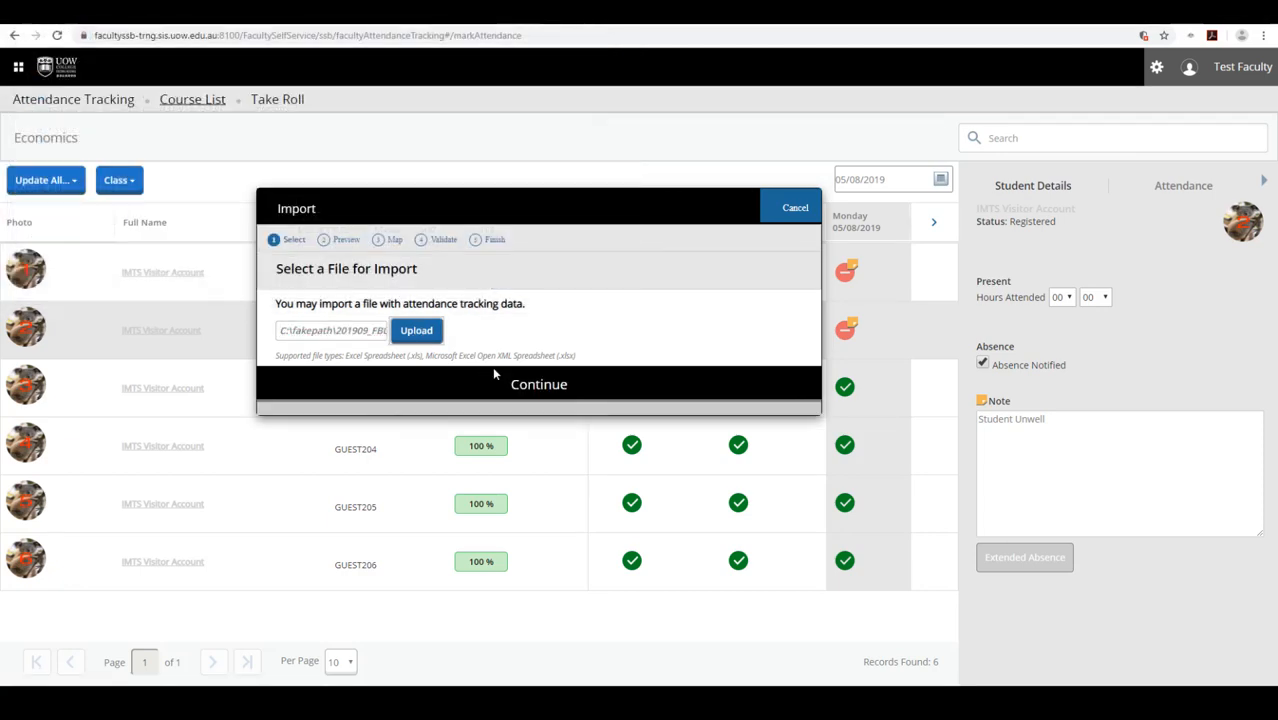
- Go through Preview, Map and Validate, then finish importing the six valid records
click(527, 386)
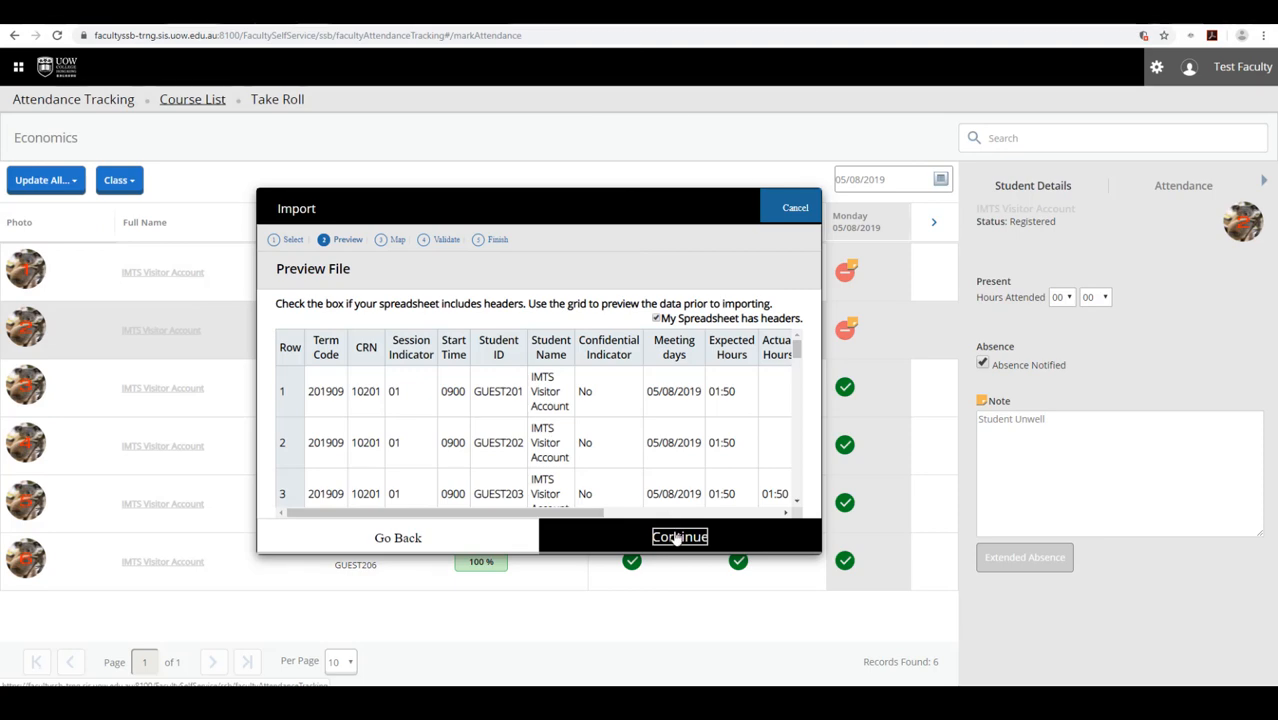
click(677, 538)
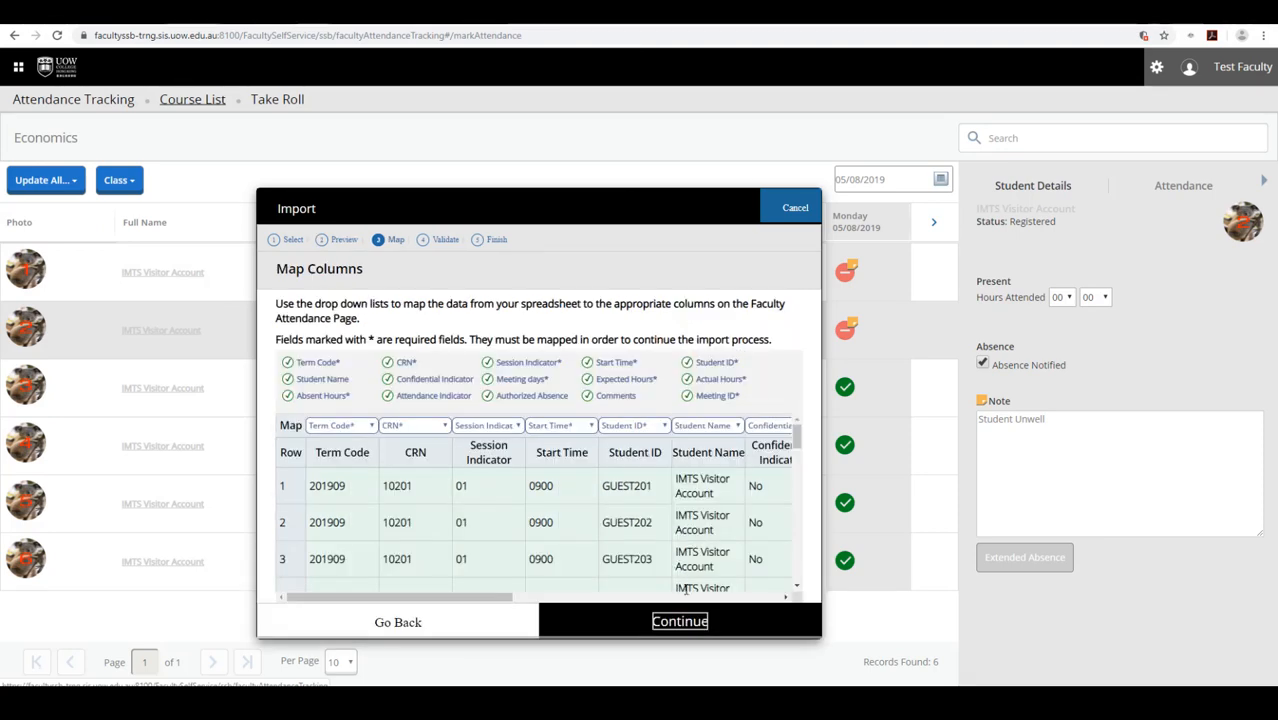
click(686, 620)
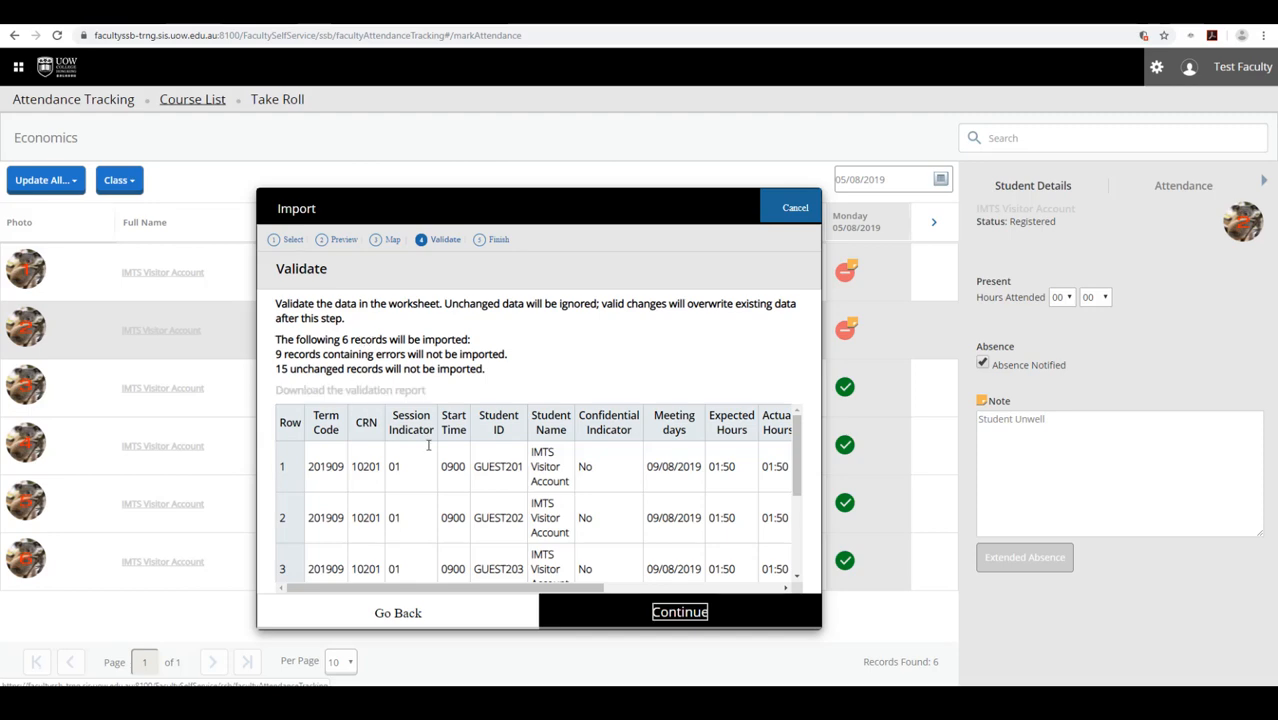
click(670, 609)
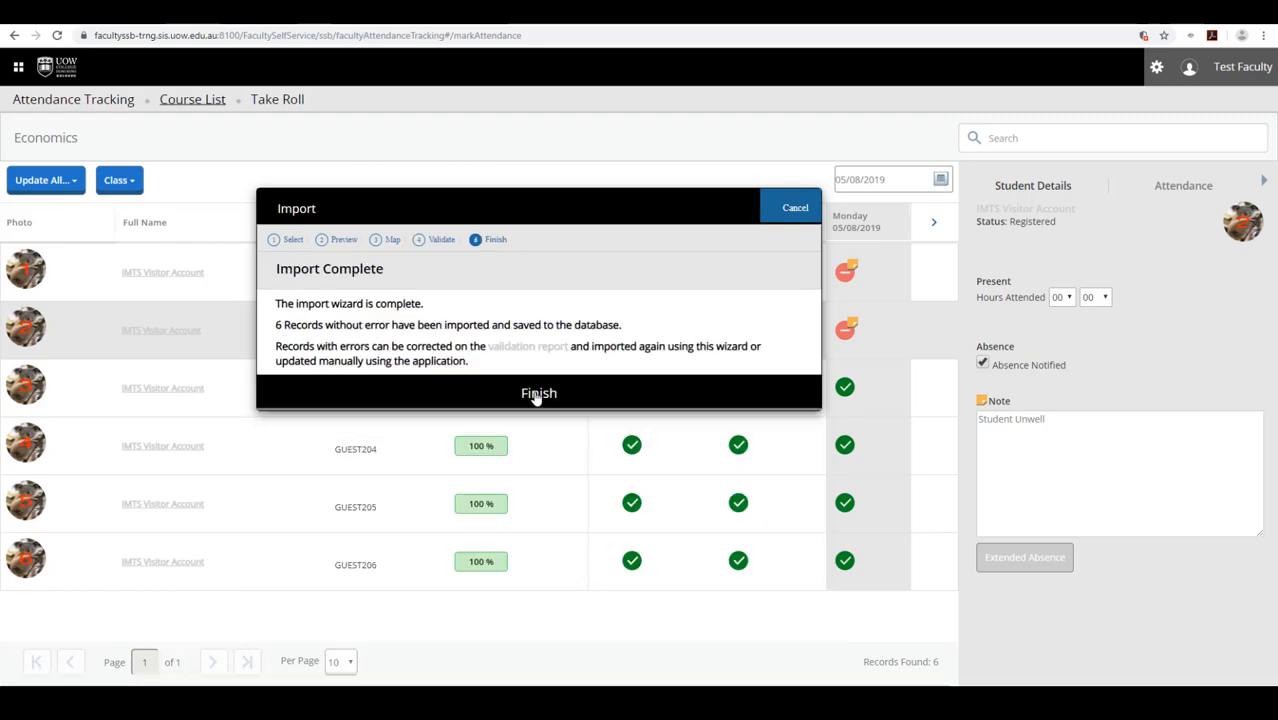
click(535, 394)
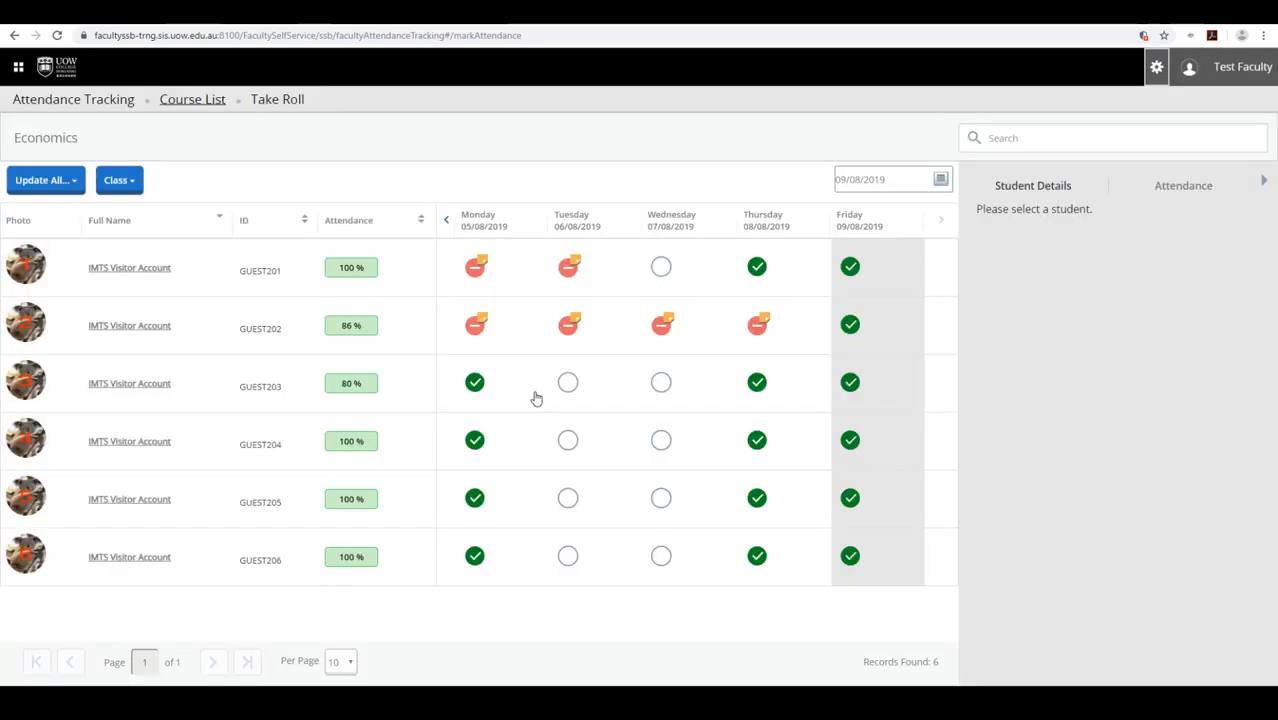
click(534, 397)
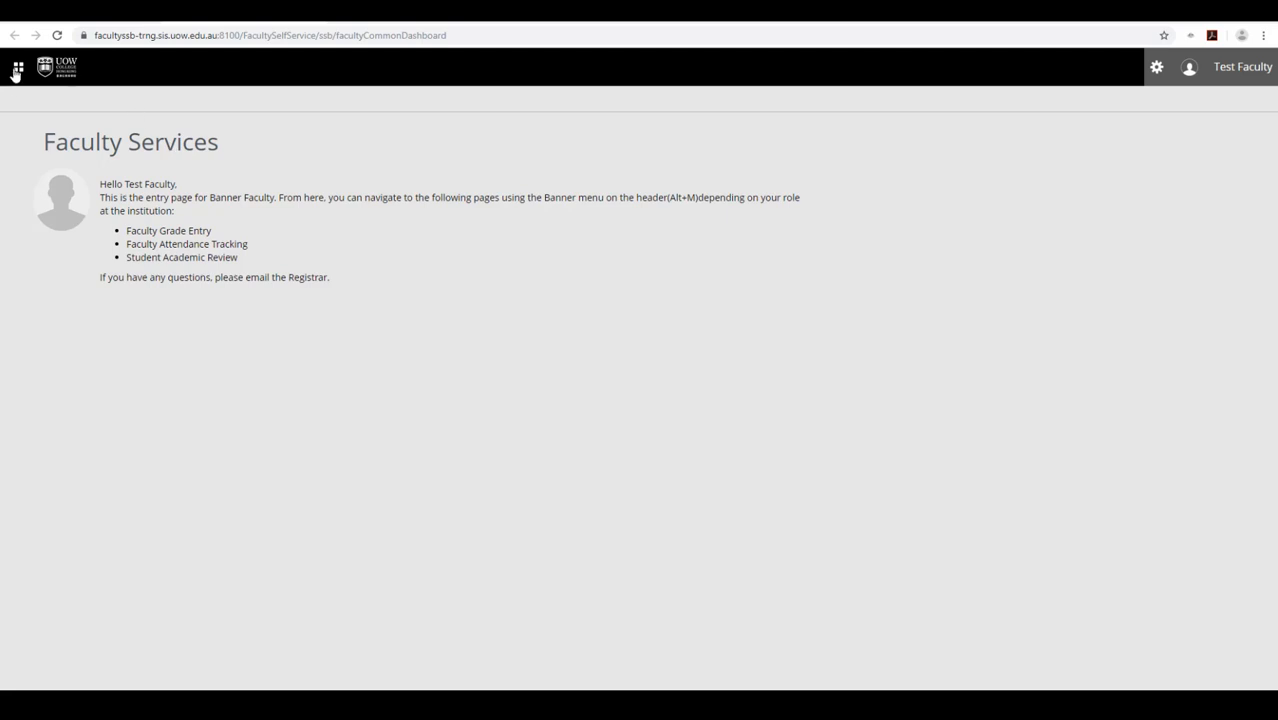
- Go to Faculty Grade Entry under Faculty and Advisors in the Banner menu
click(18, 68)
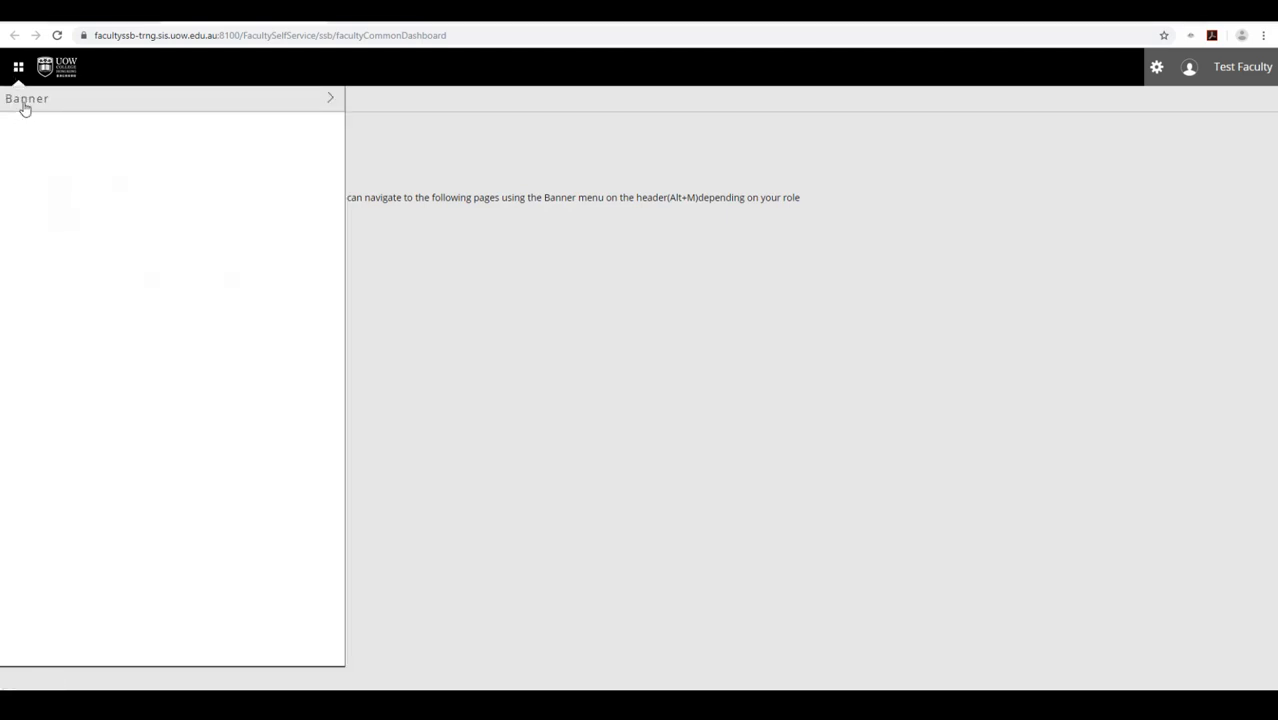
click(25, 100)
click(38, 174)
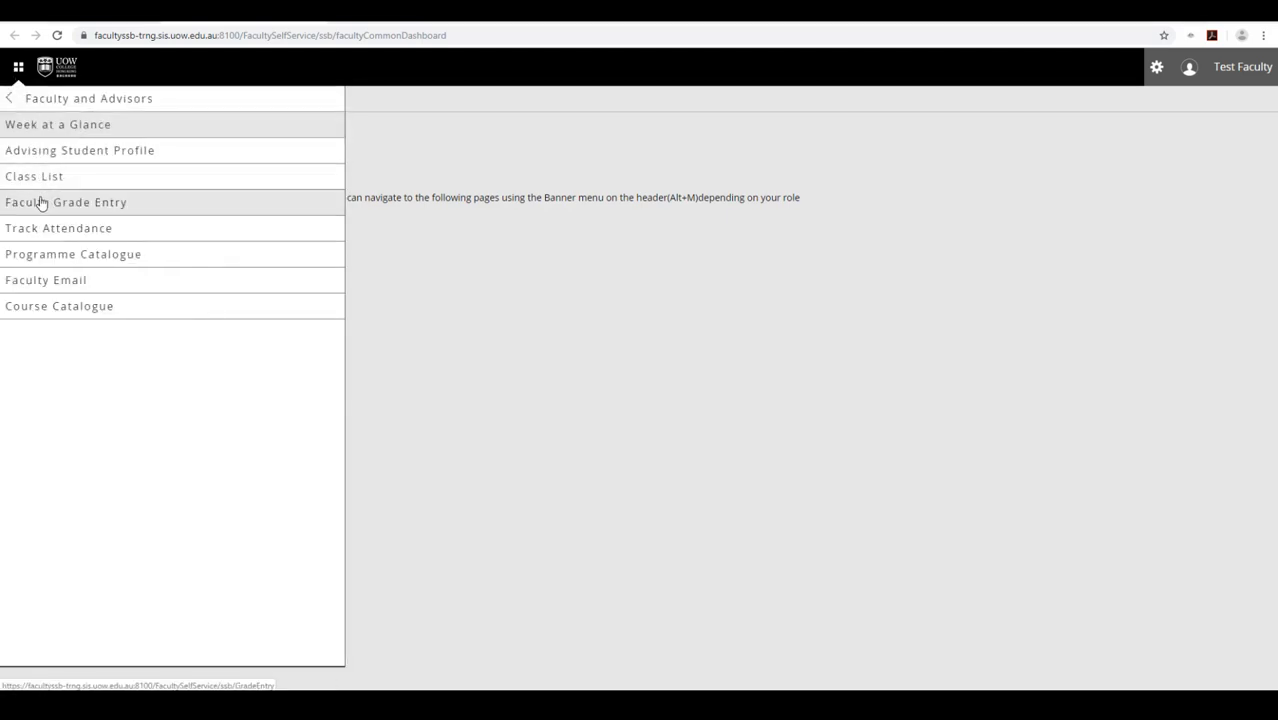
click(40, 202)
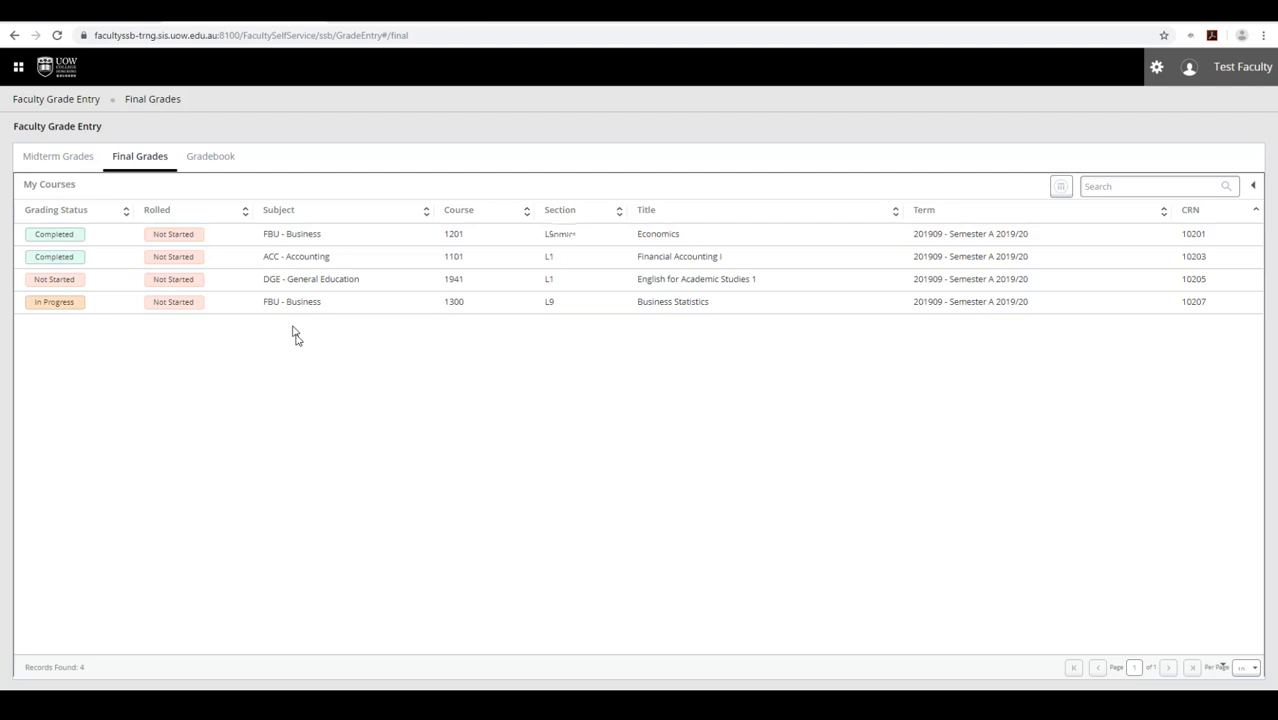
- Open the Business Statistics gradebook components, ASSESS and EXAM, each weighted 50
click(219, 168)
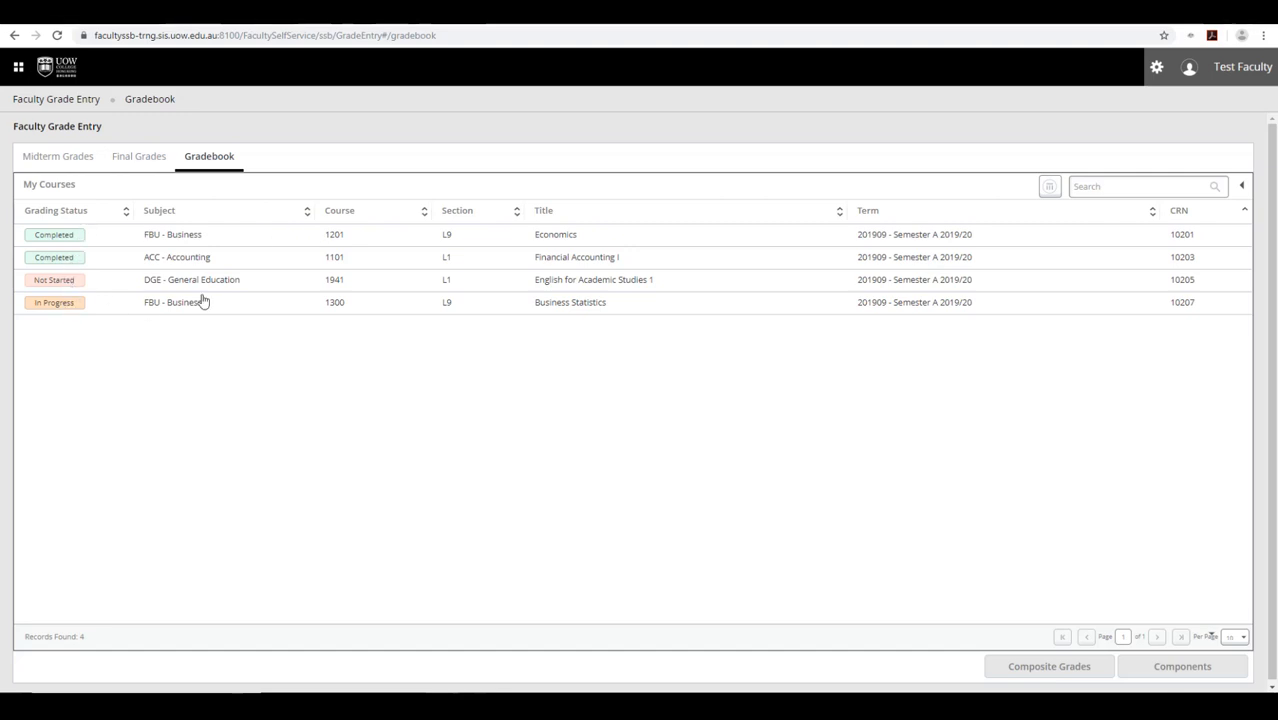
click(252, 306)
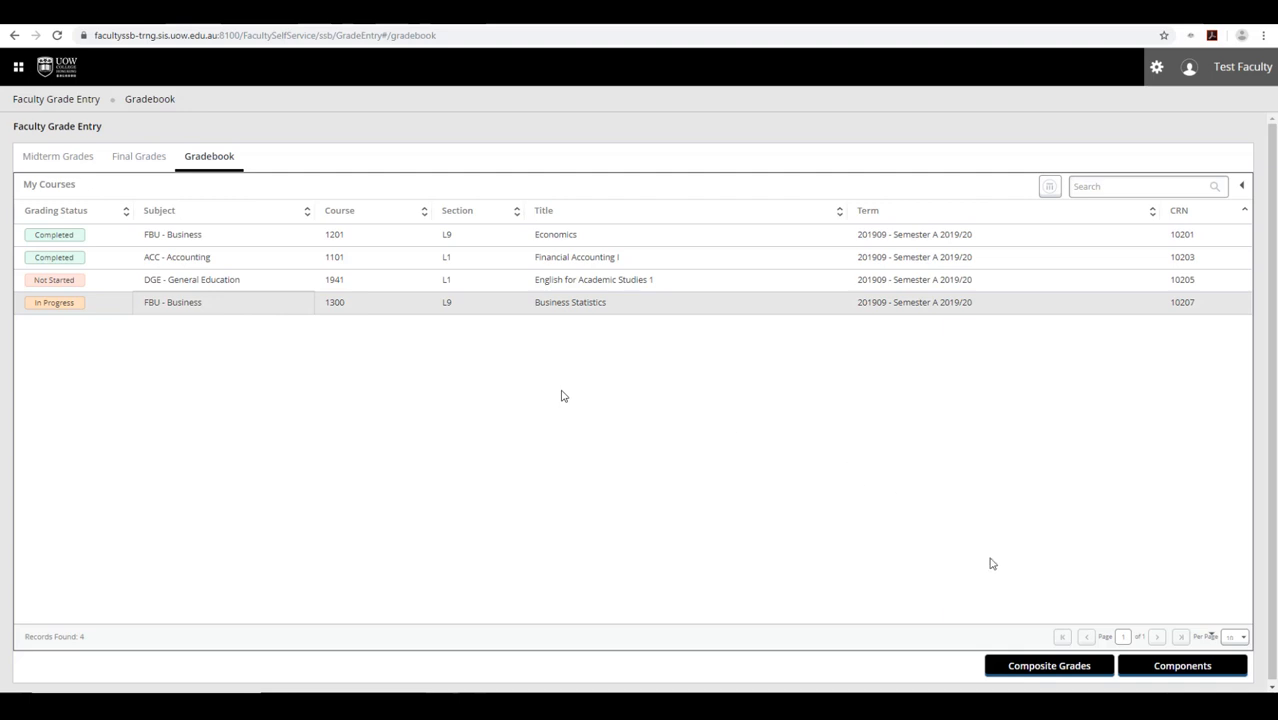
click(1170, 668)
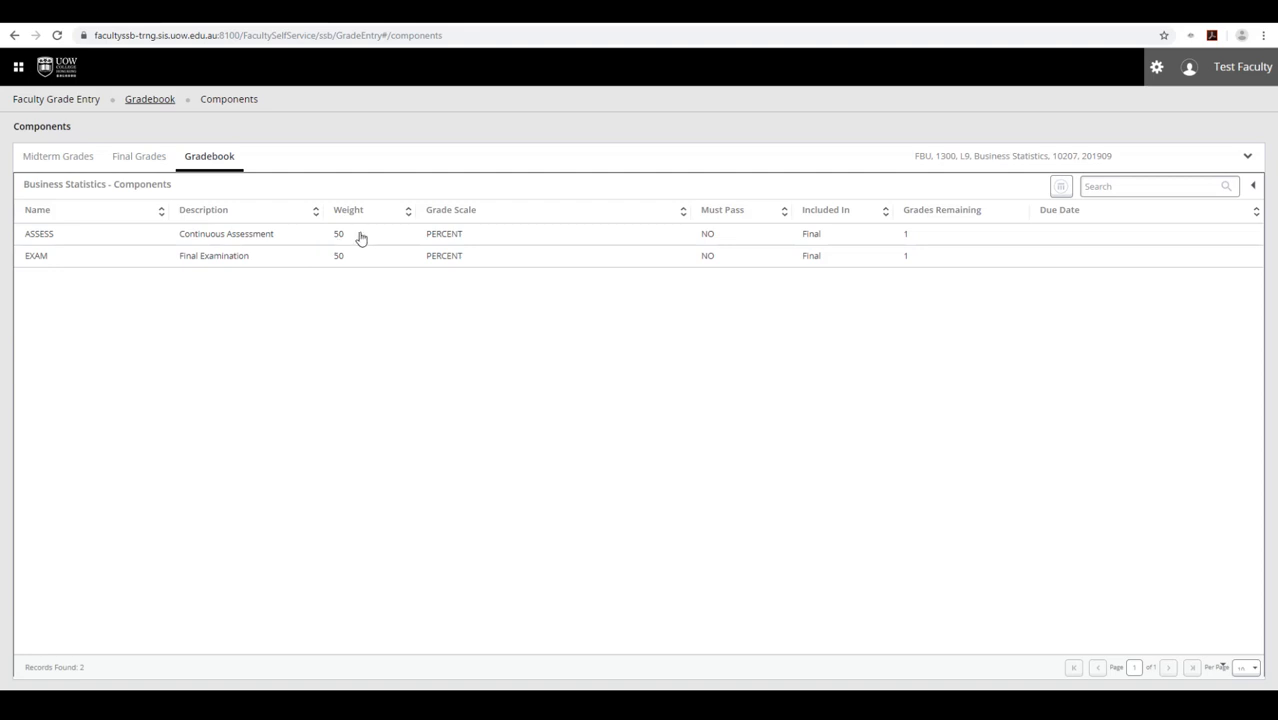
- Replace the first student's ASSESS score with 872 and save
click(245, 236)
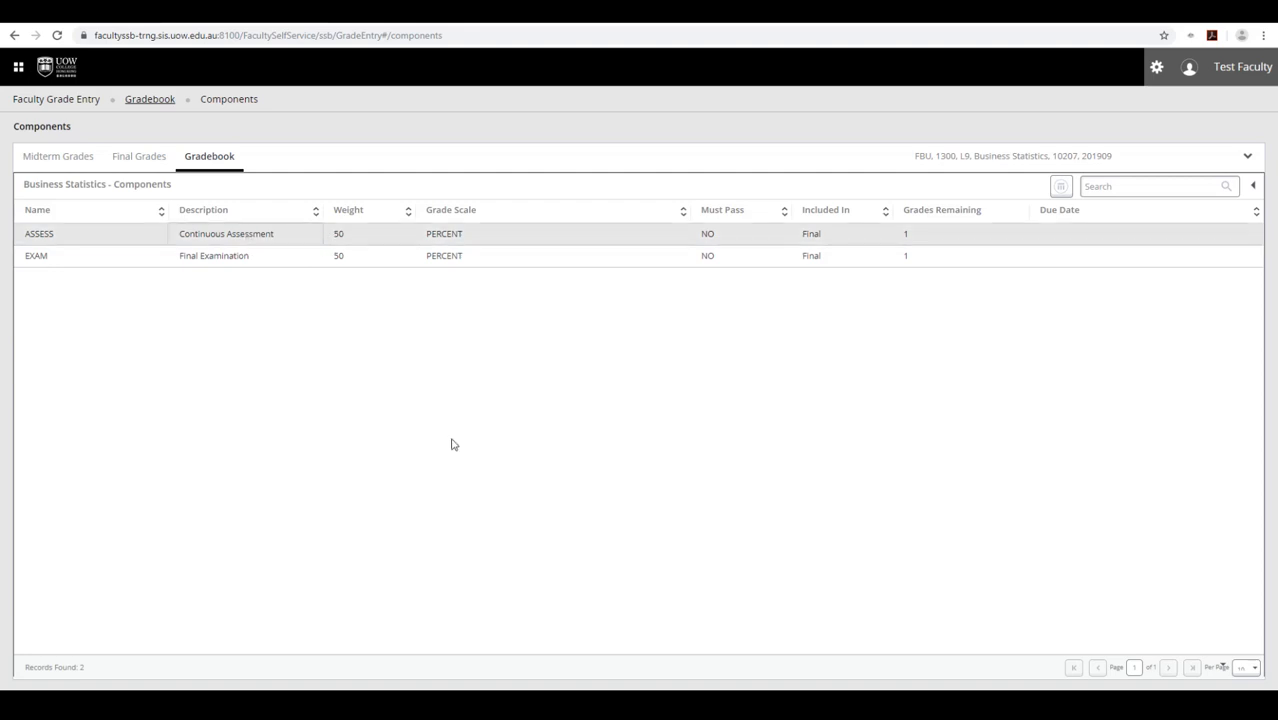
scroll(433, 433, down, 1)
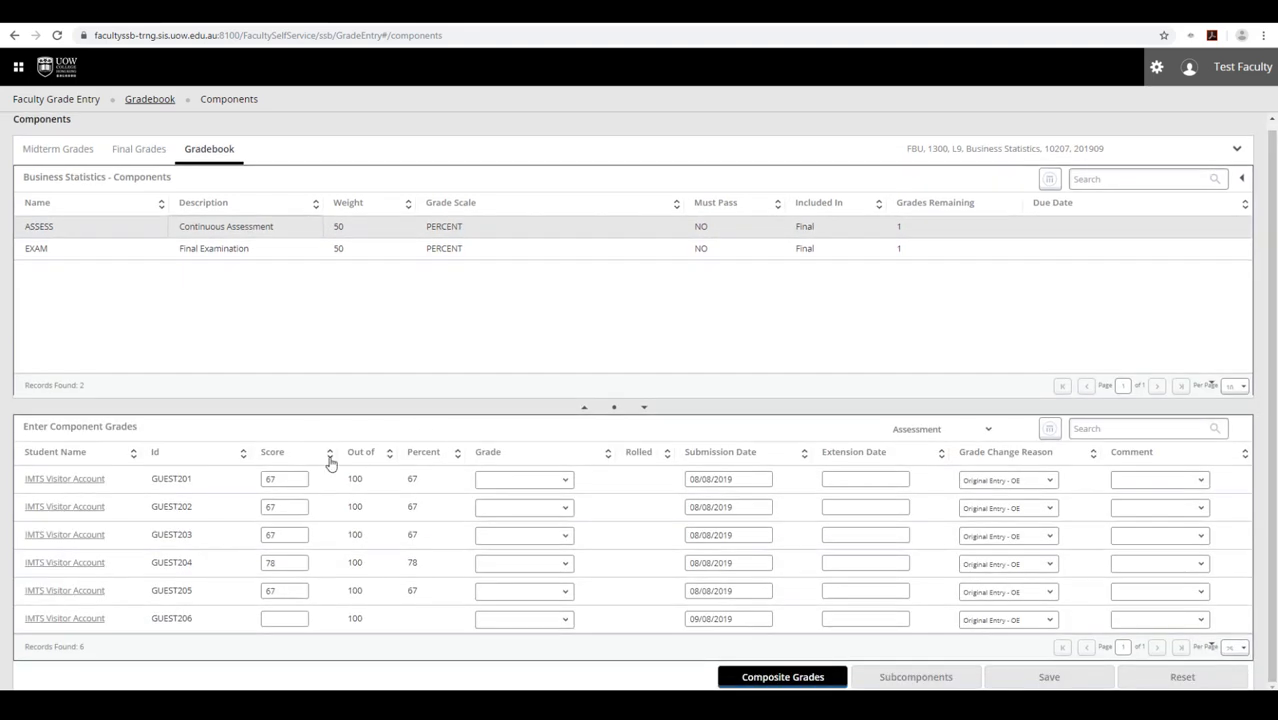
drag(281, 479, 237, 513)
text(87)
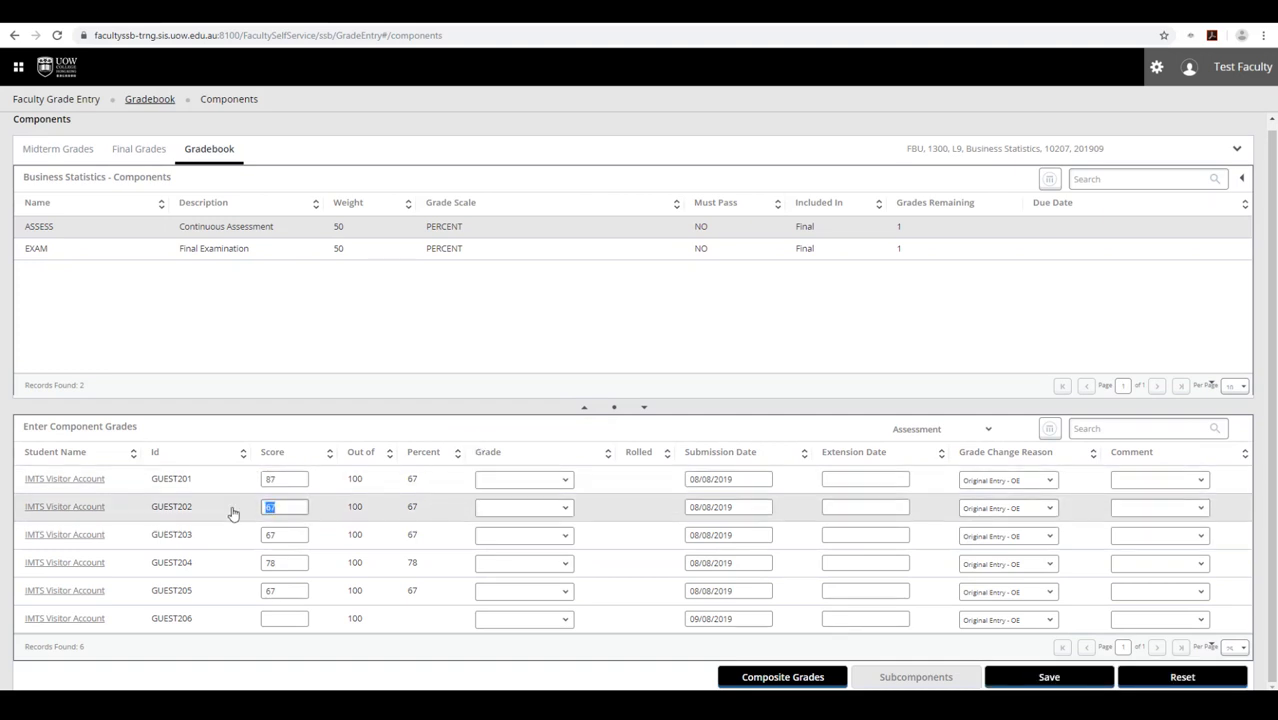
text(23)
click(1049, 677)
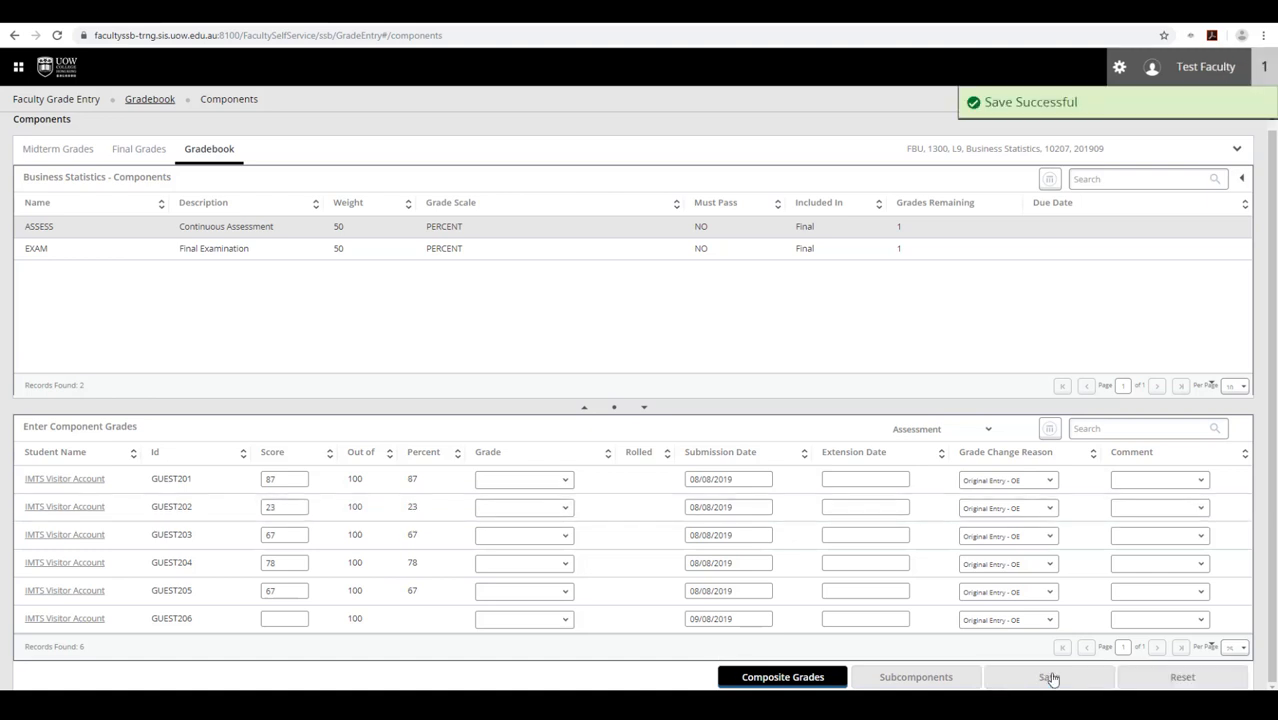
- Enter EXAM scores of 87 for the first student and 99 for the third, then save
click(230, 252)
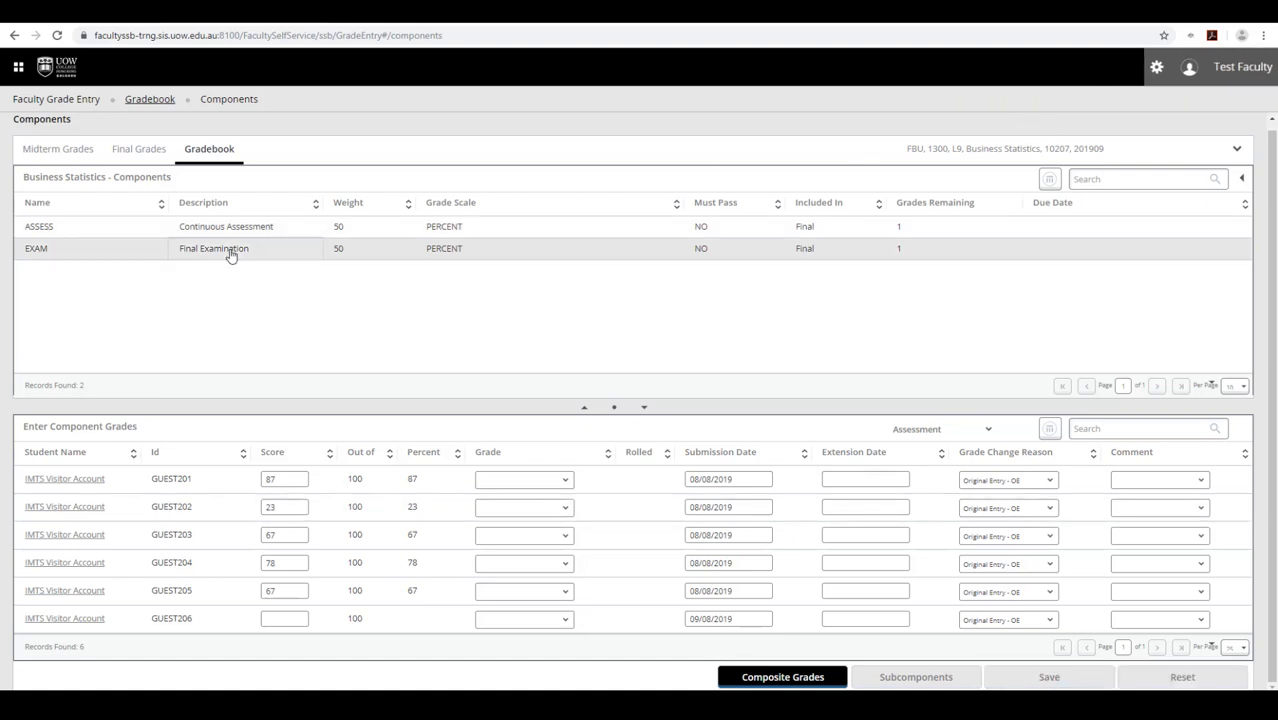
double_click(283, 483)
text(87)
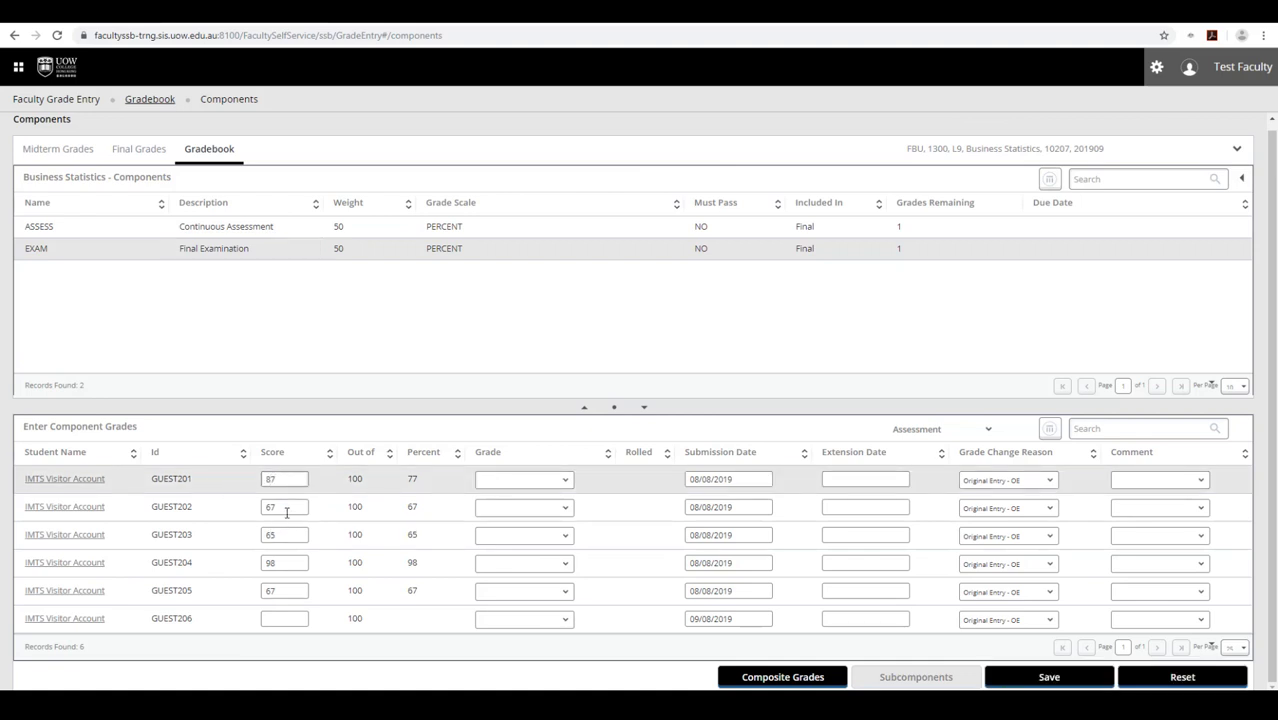
double_click(286, 510)
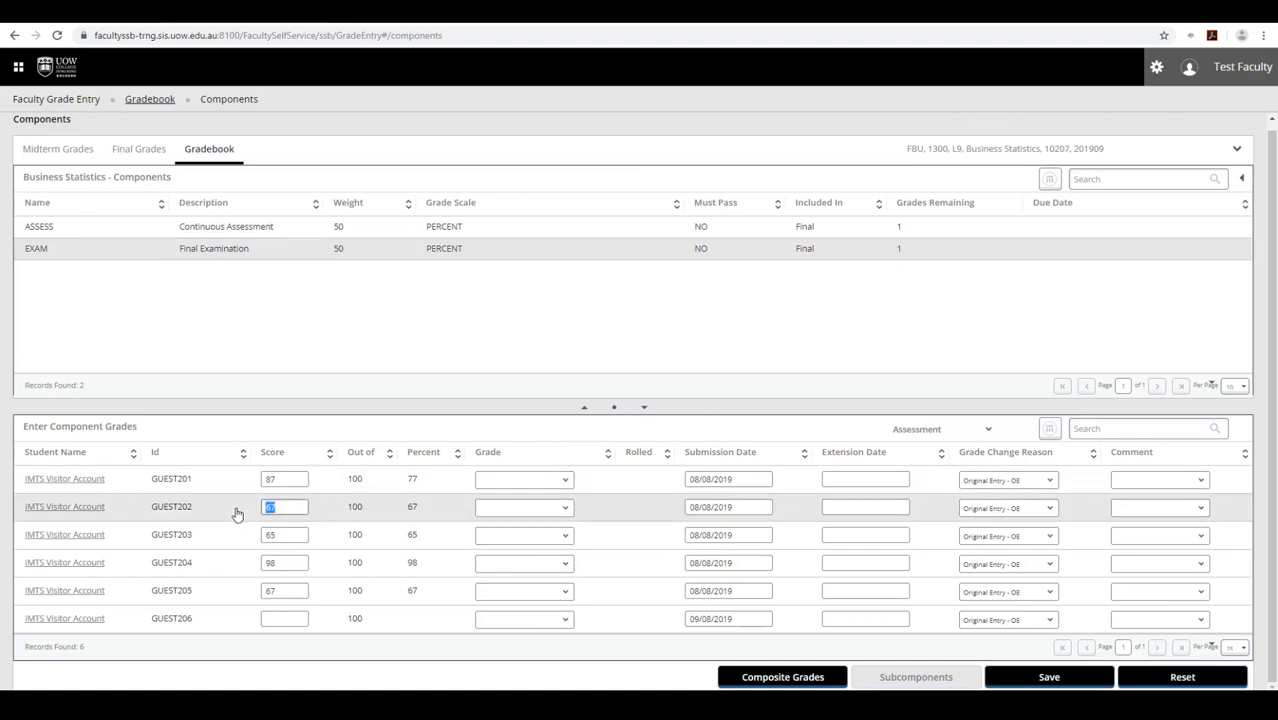
double_click(290, 538)
text(99)
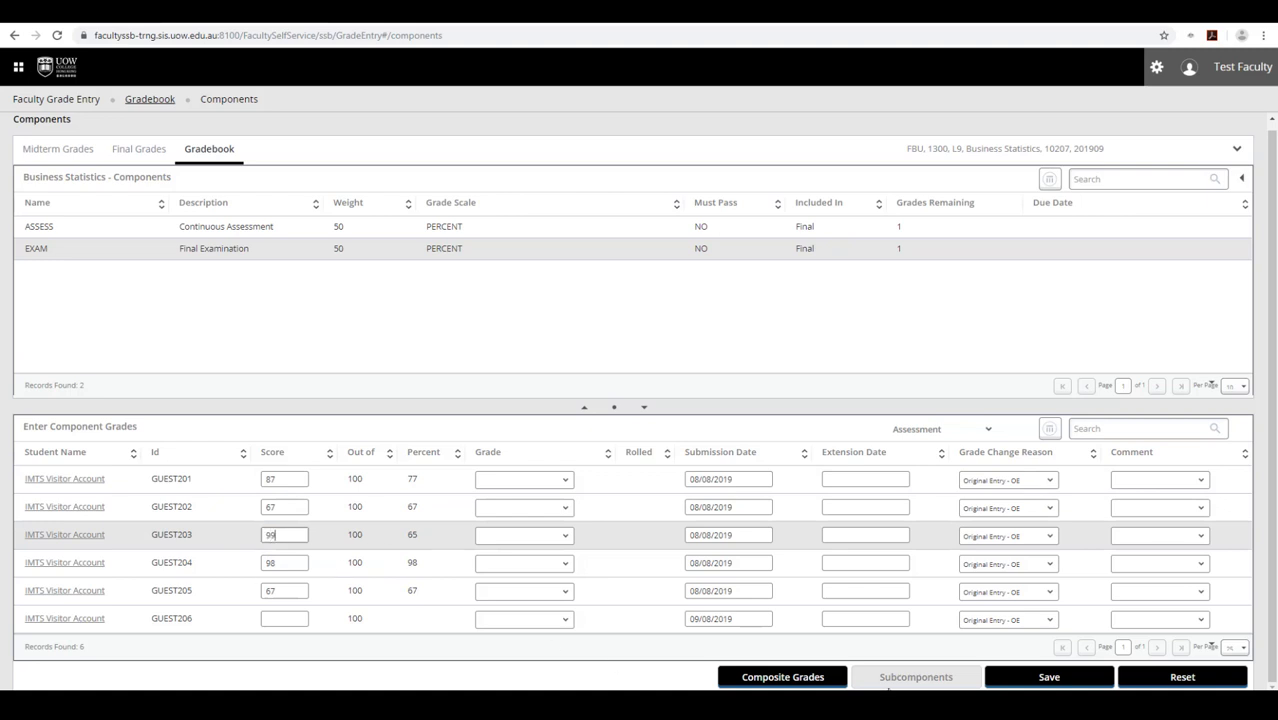
click(1045, 677)
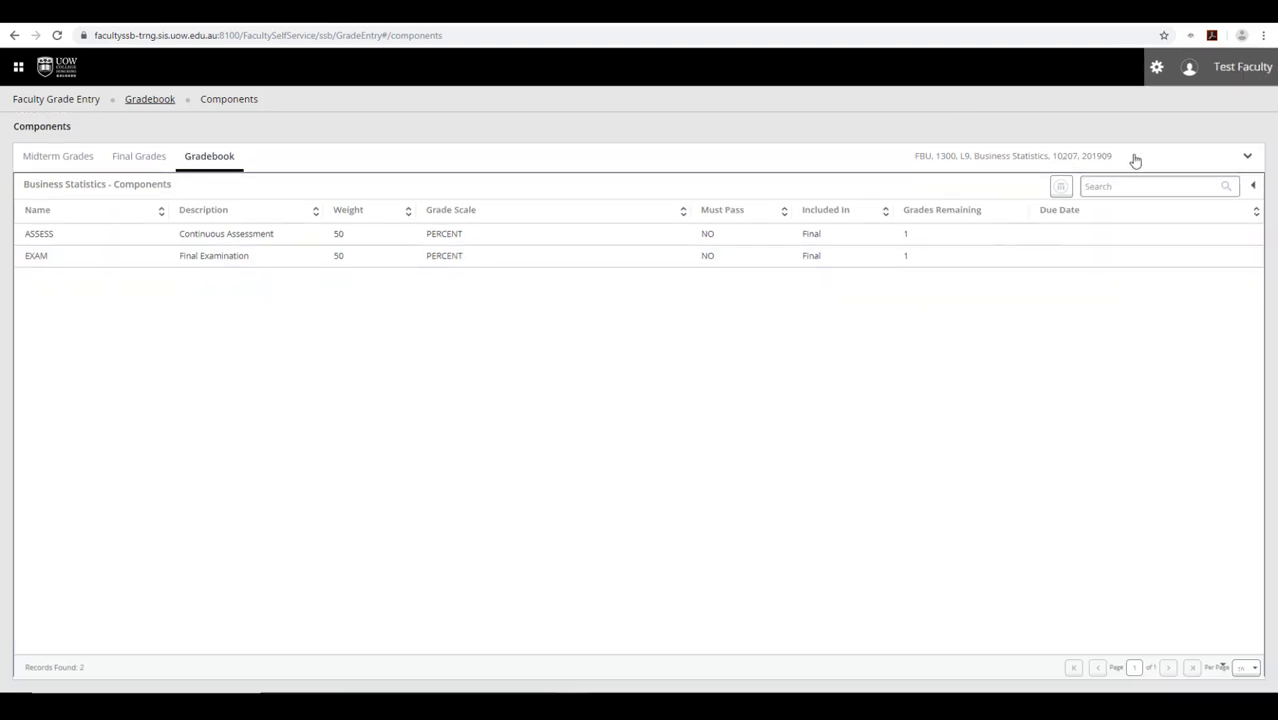
- Keep Business Statistics selected and view its composite grades
click(1247, 157)
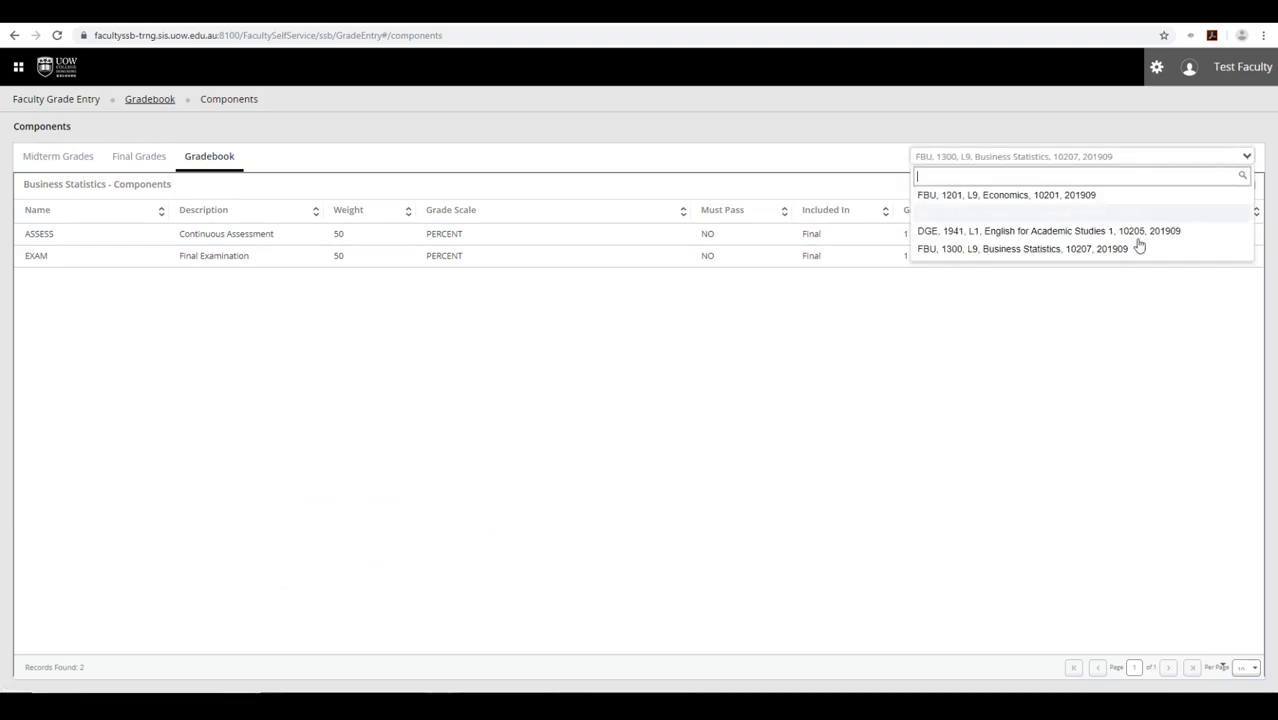
click(1148, 157)
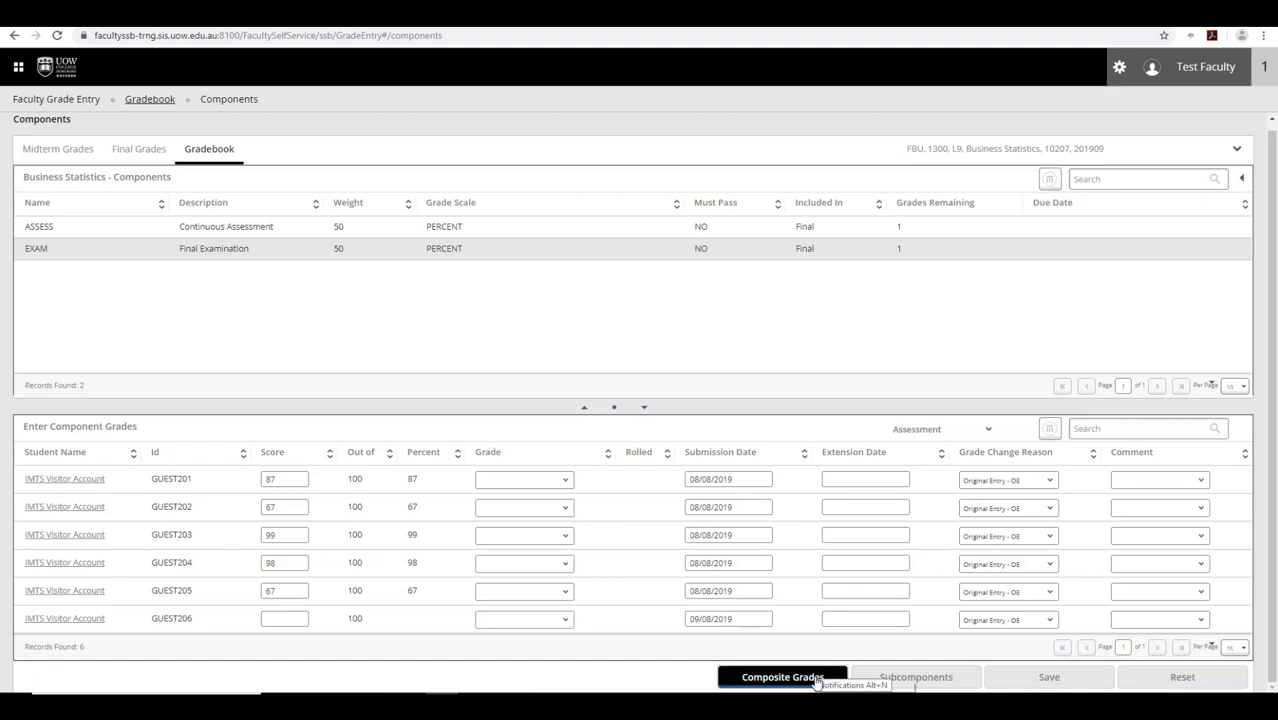
click(782, 677)
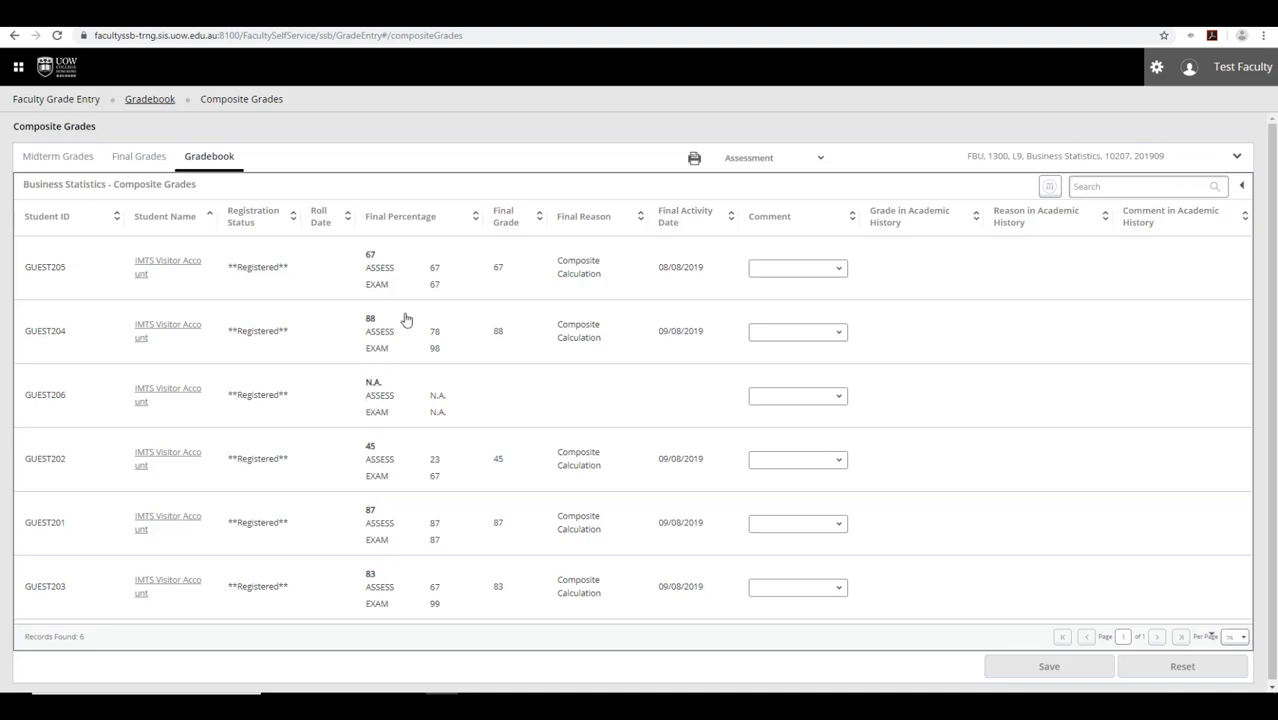
- Preview the composite grades printout, cancel it, and switch to Final Grades
click(694, 161)
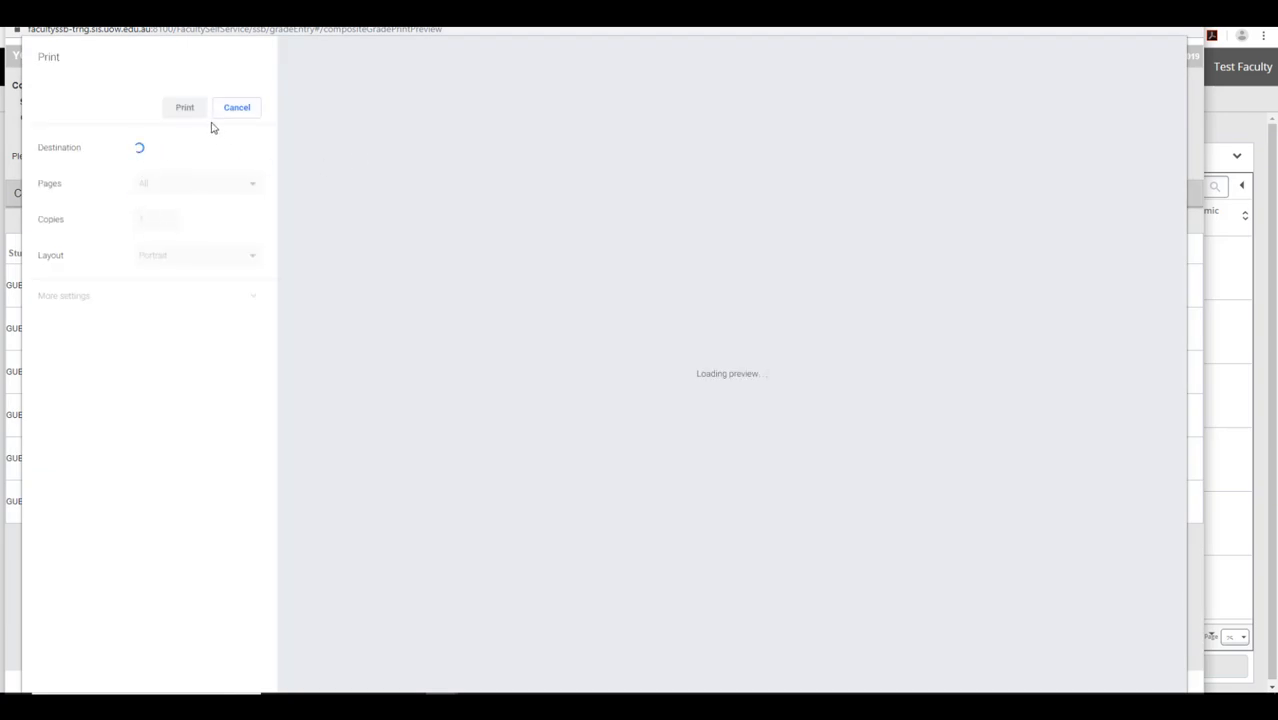
click(1188, 10)
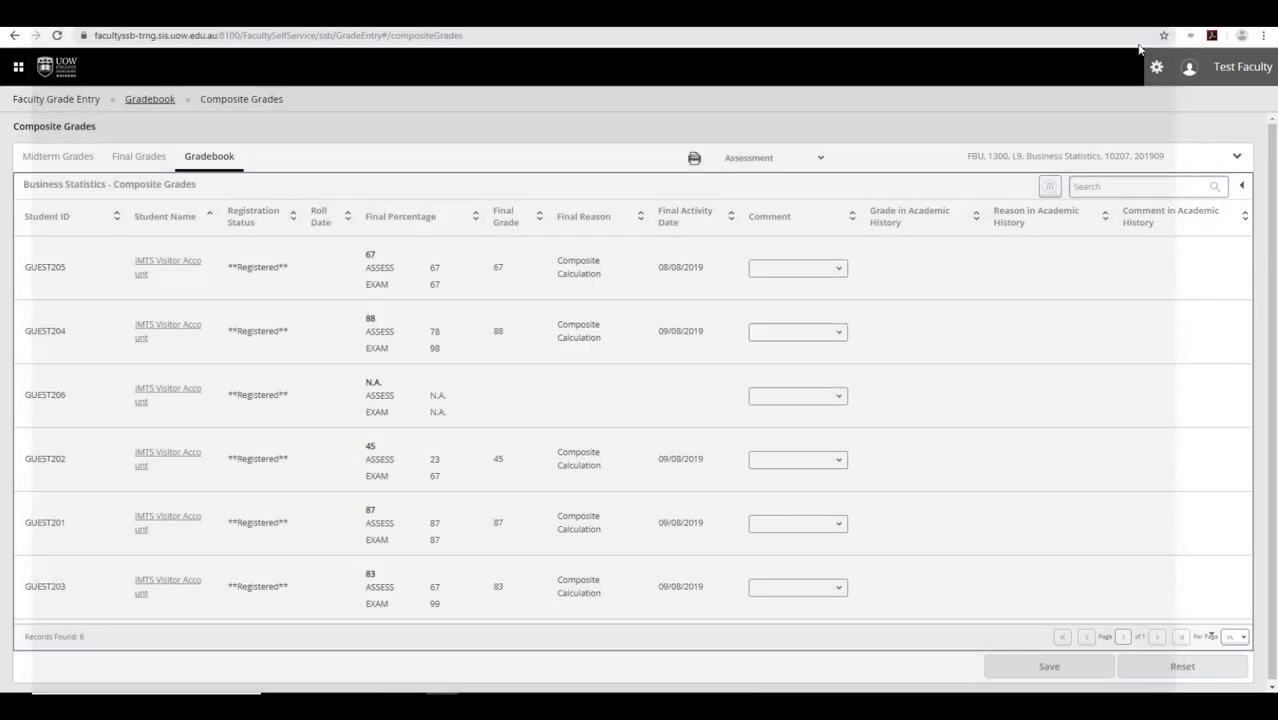
click(137, 157)
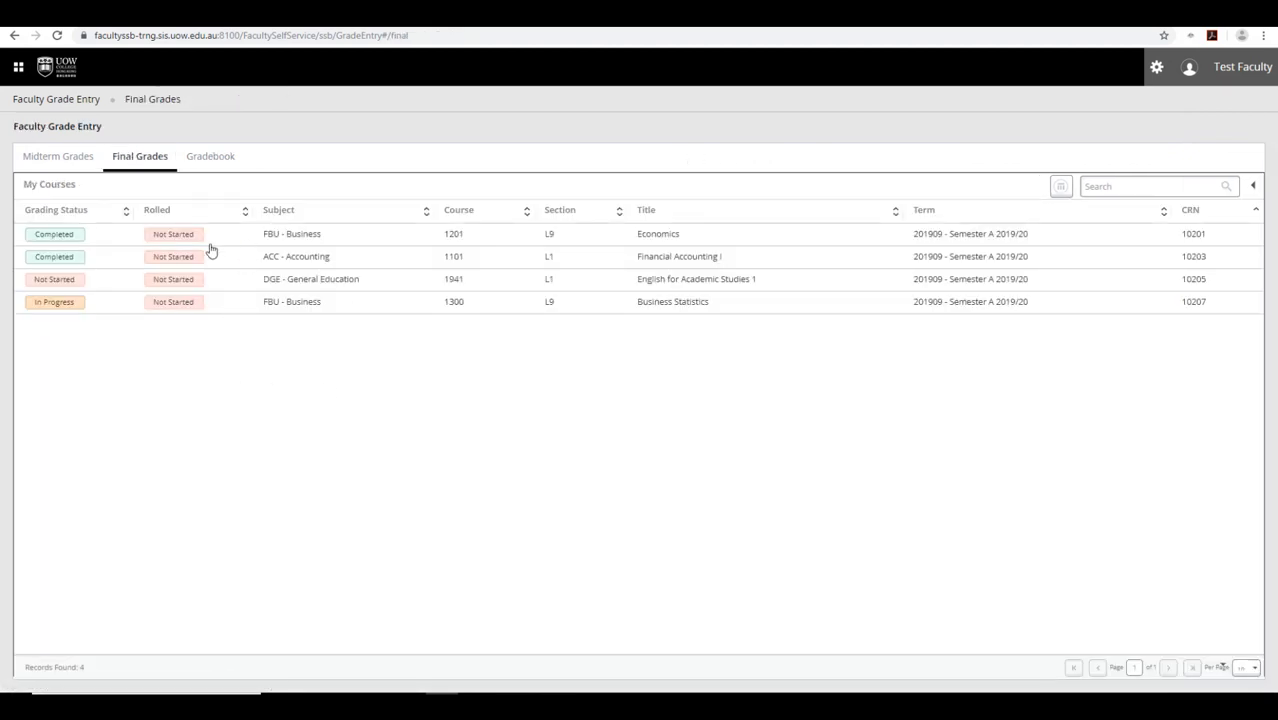
- Open Business Statistics final grade entry and hide the Hours Attended column, keeping Rolled visible
click(240, 303)
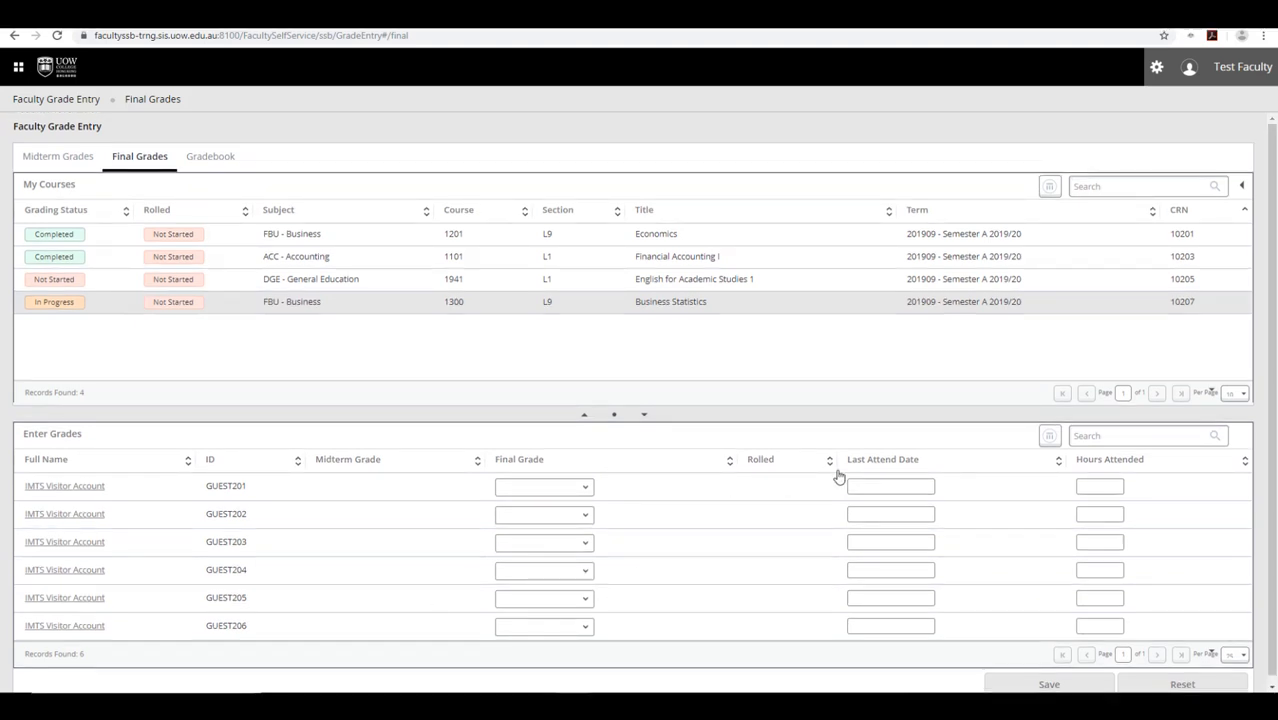
click(1050, 437)
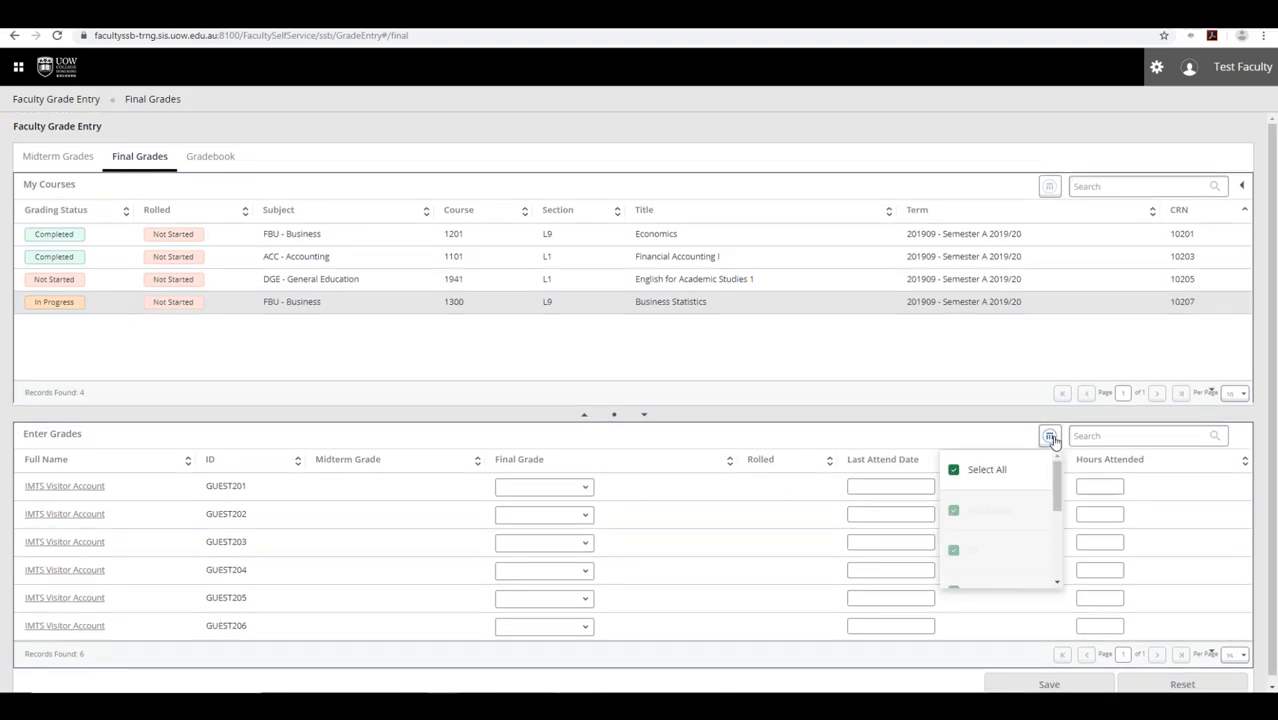
drag(1055, 490, 1058, 546)
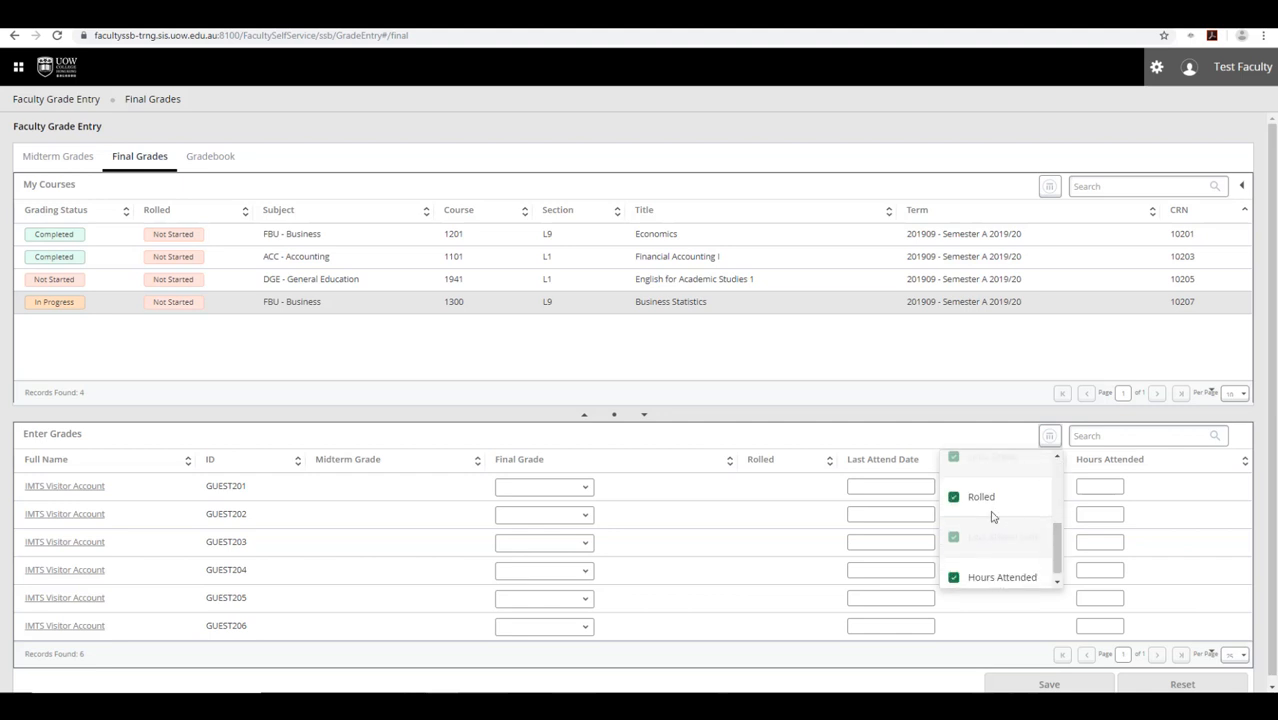
click(953, 497)
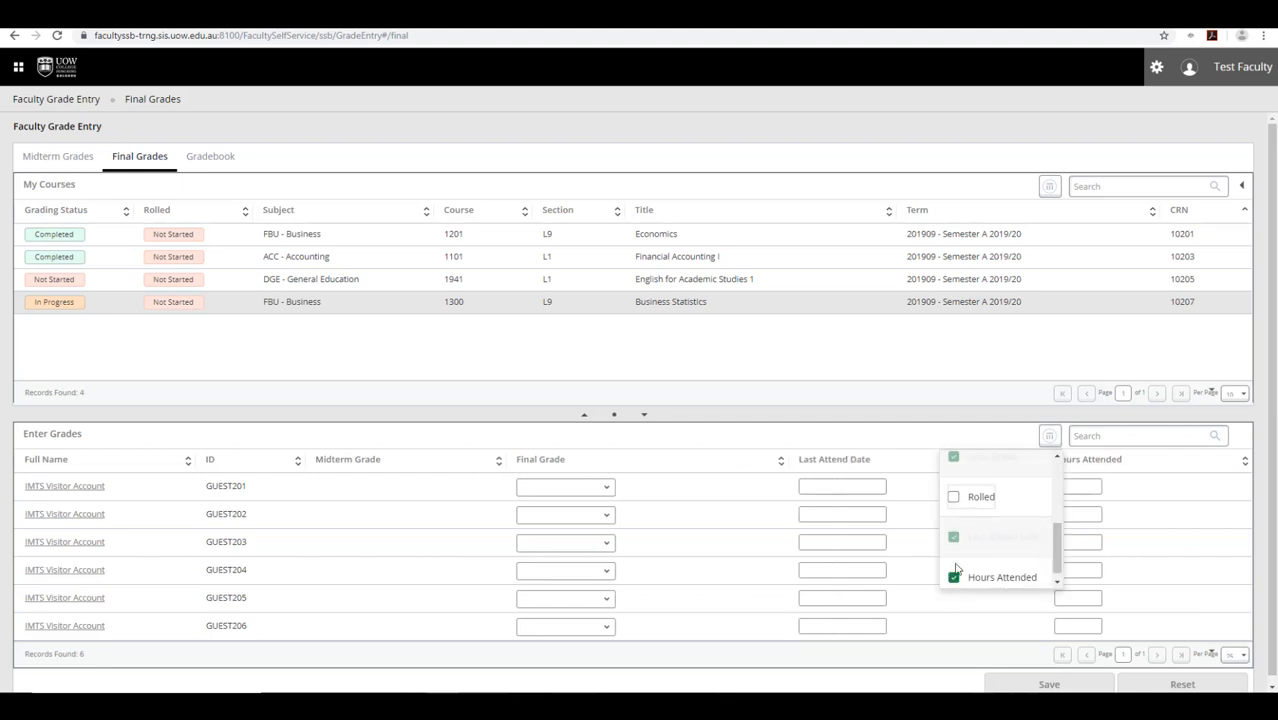
click(954, 578)
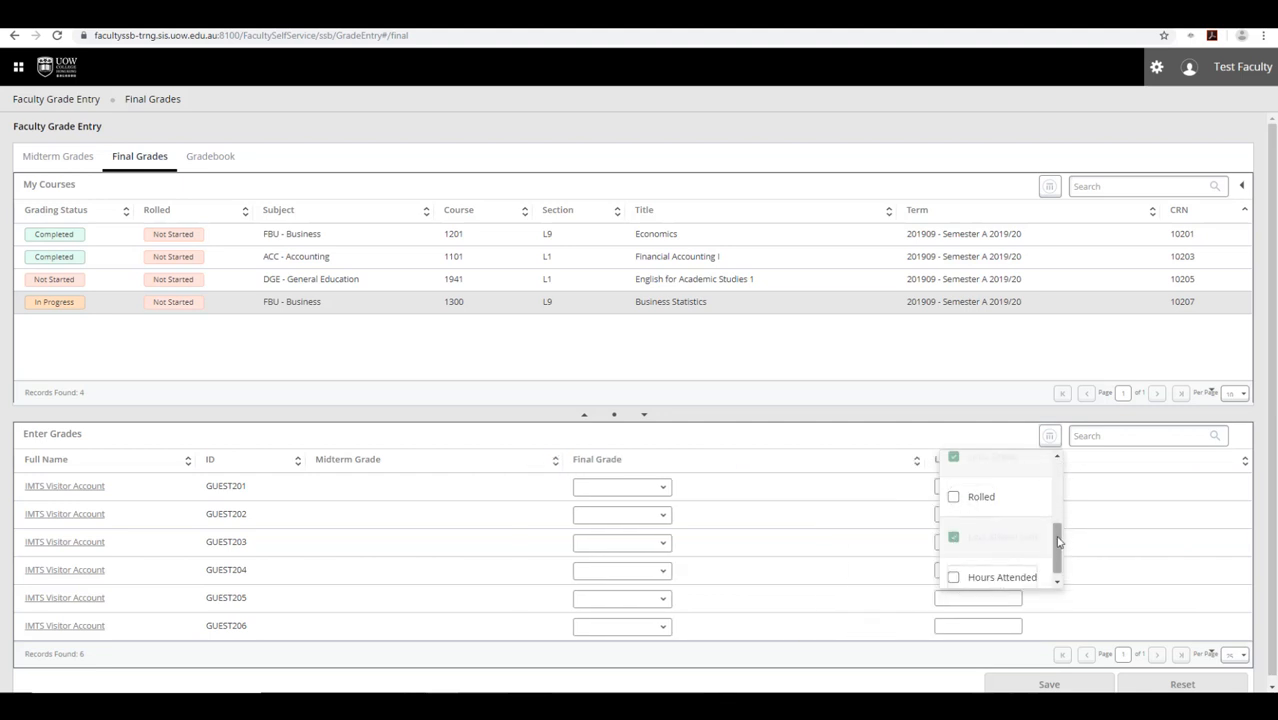
drag(1059, 535, 1057, 486)
click(953, 487)
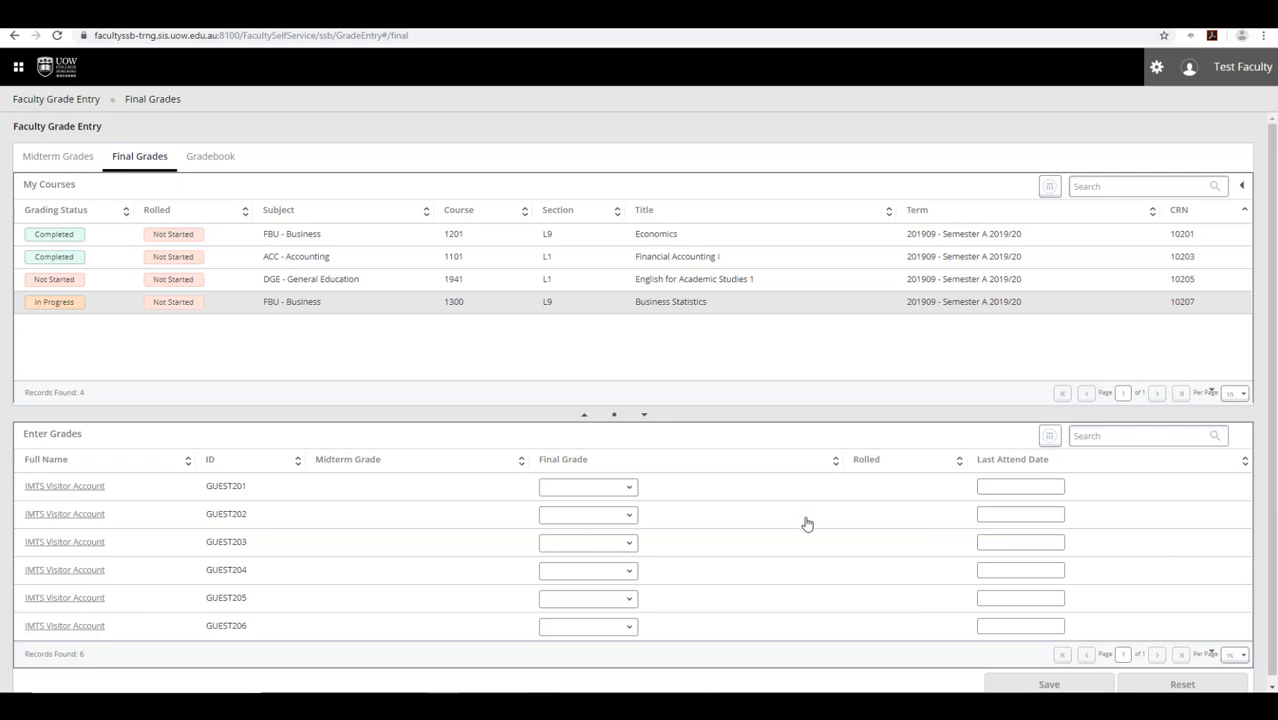
- Export the final grade entry template from the gear menu as an Excel .xls file and open the download
click(607, 489)
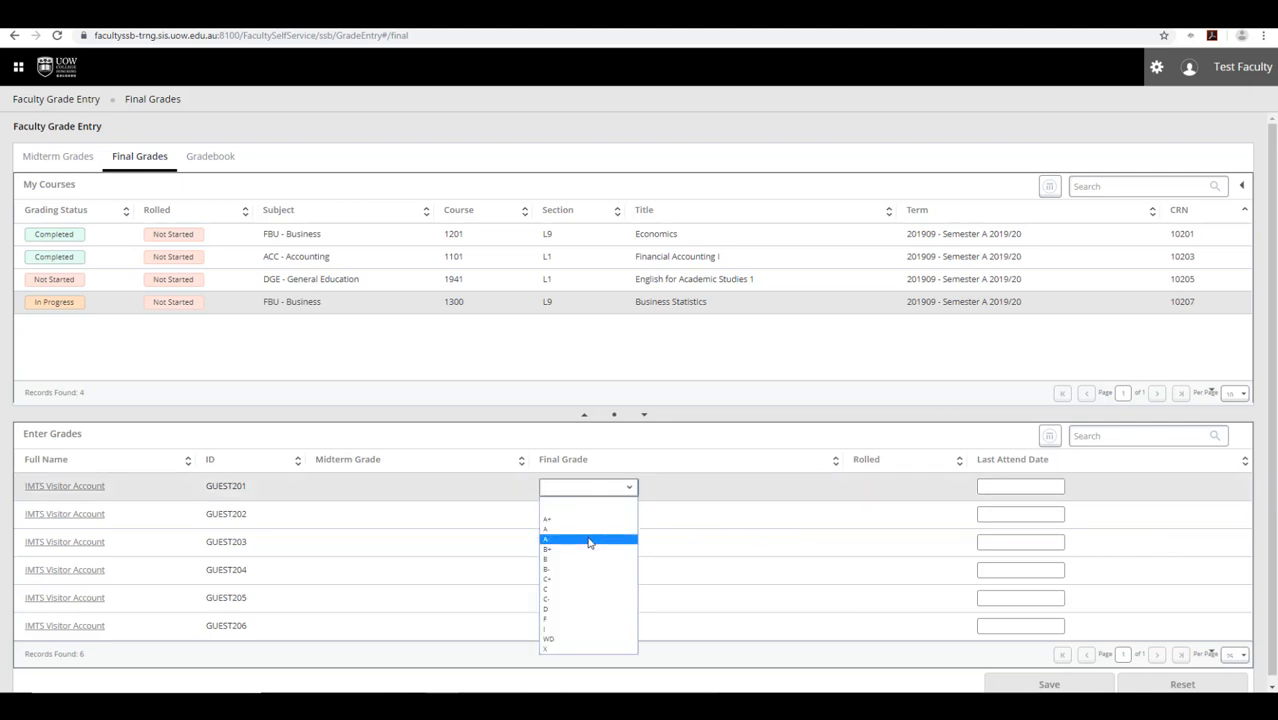
click(629, 487)
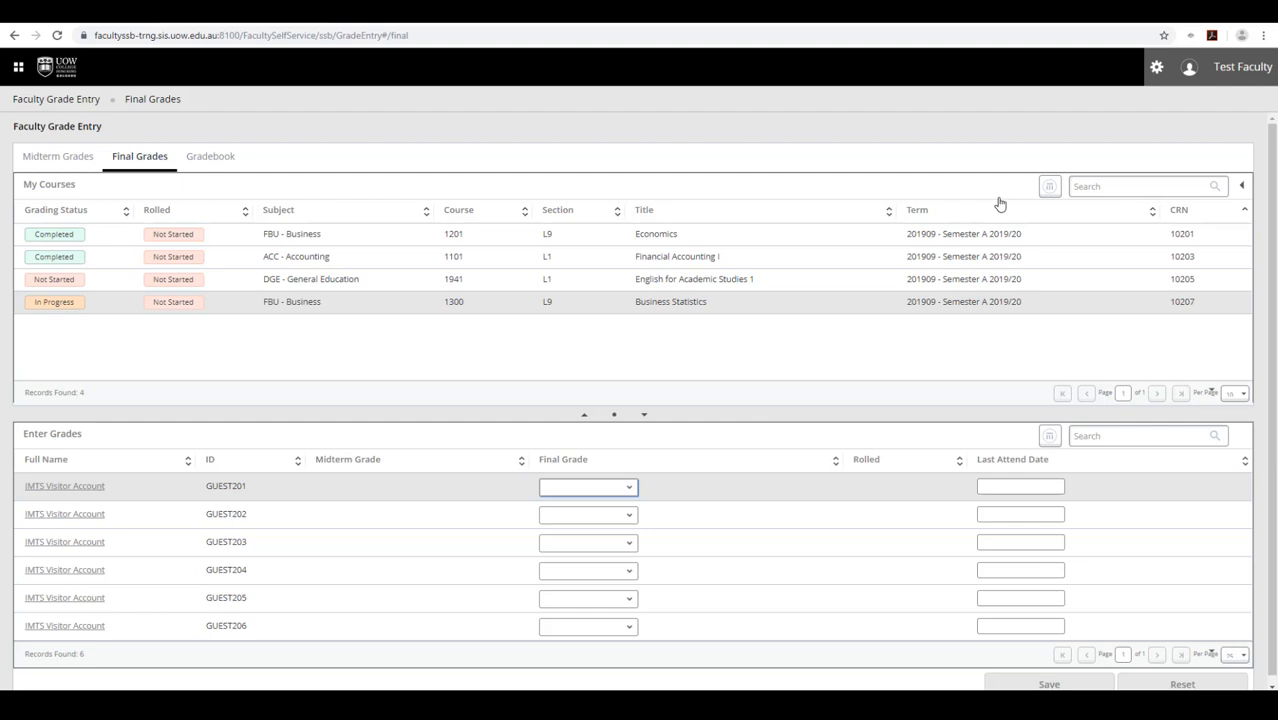
click(1156, 67)
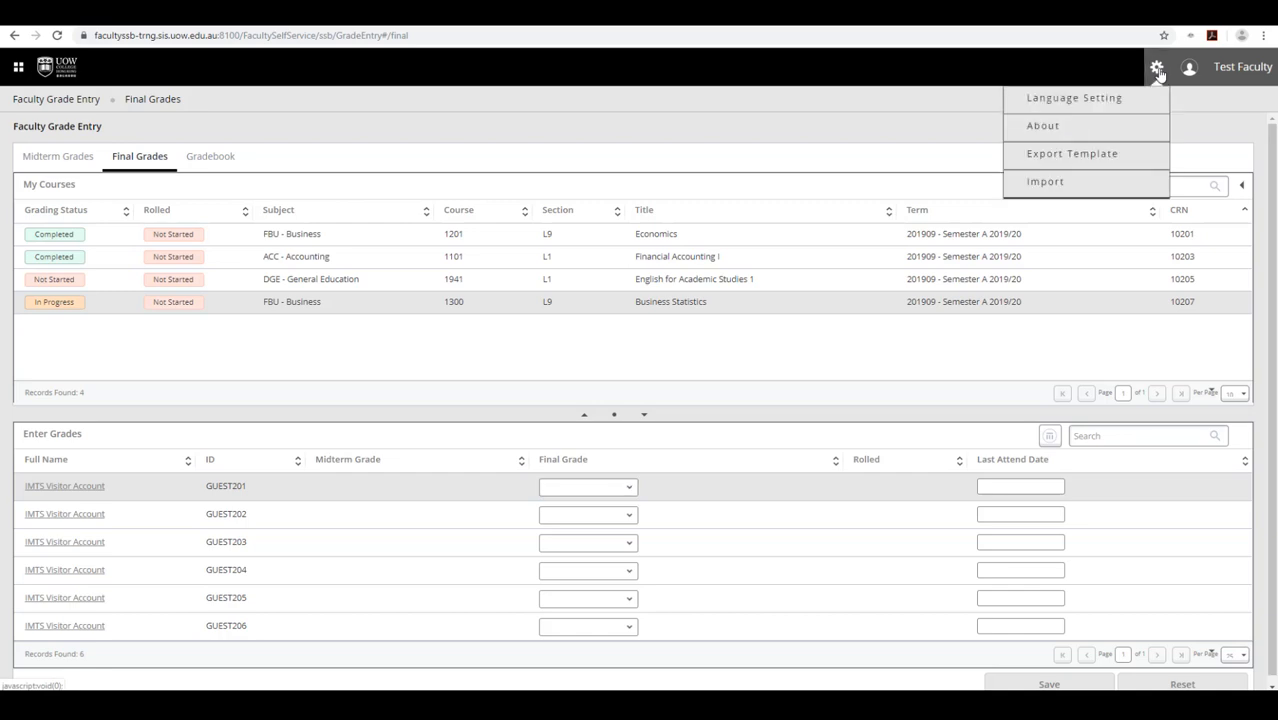
click(1068, 161)
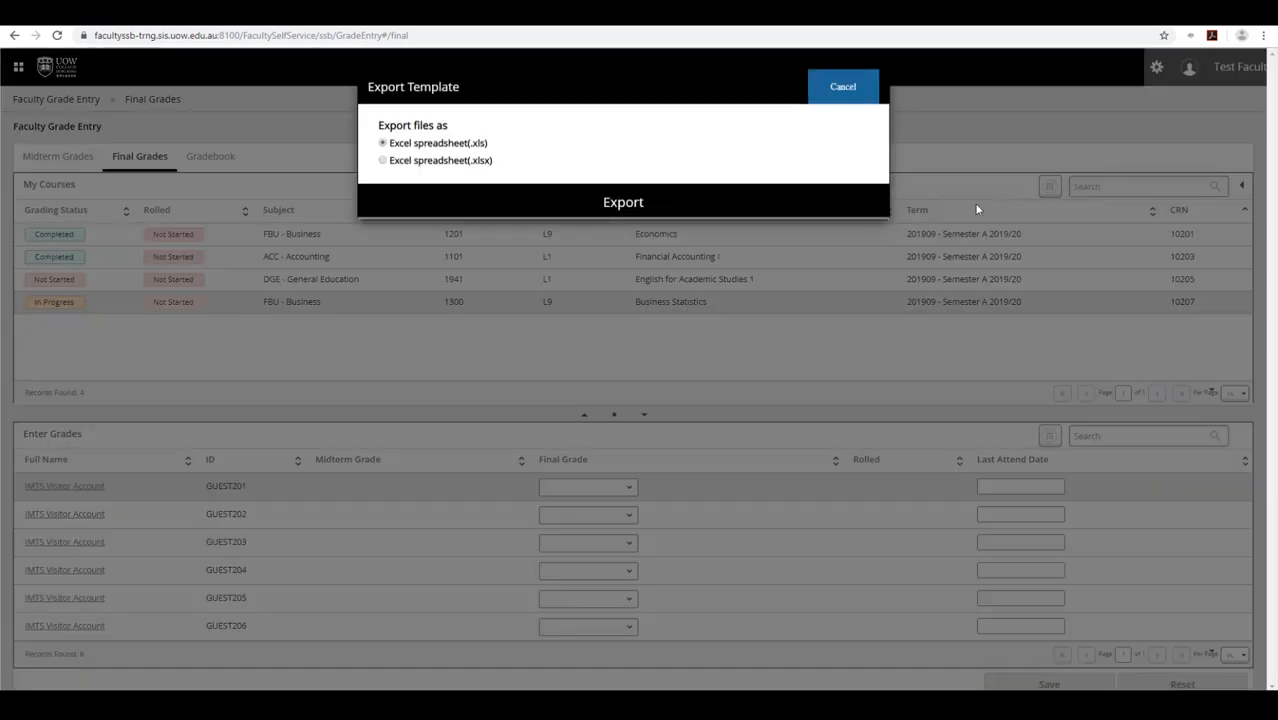
click(612, 206)
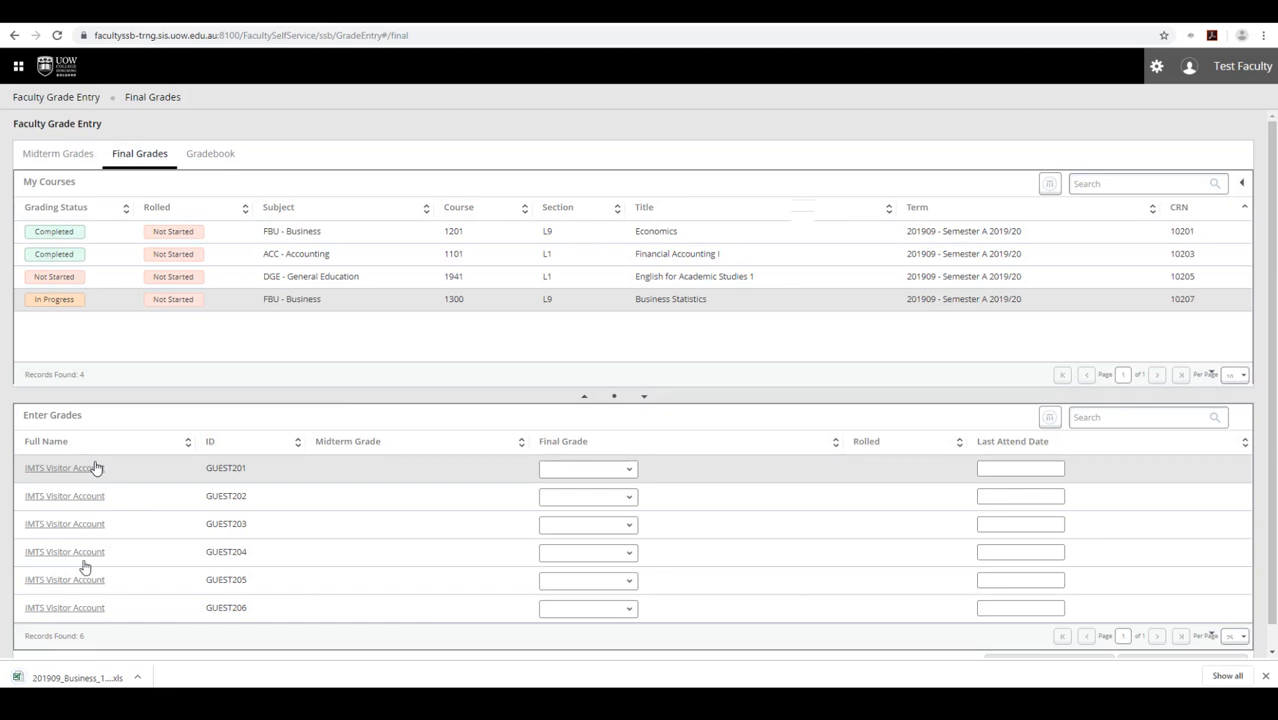
click(64, 677)
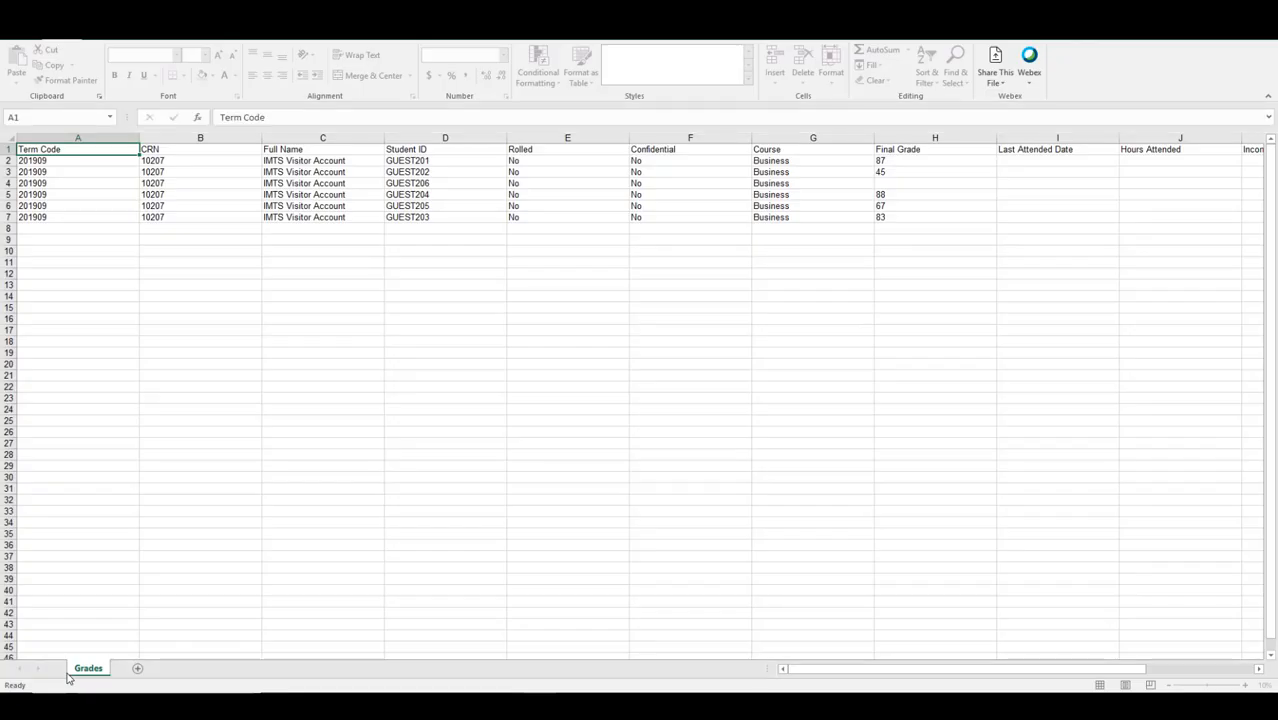
- Enter final grades A, F and B+ for the first students in column H
click(898, 160)
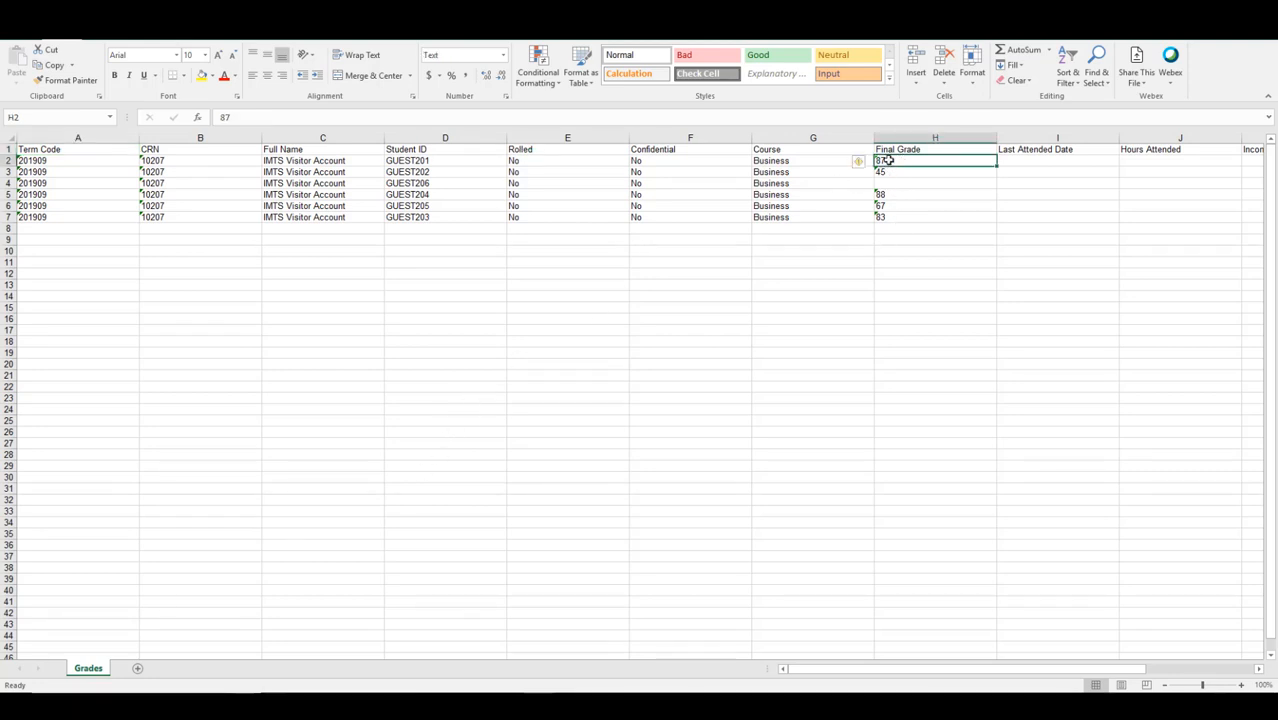
text(A)
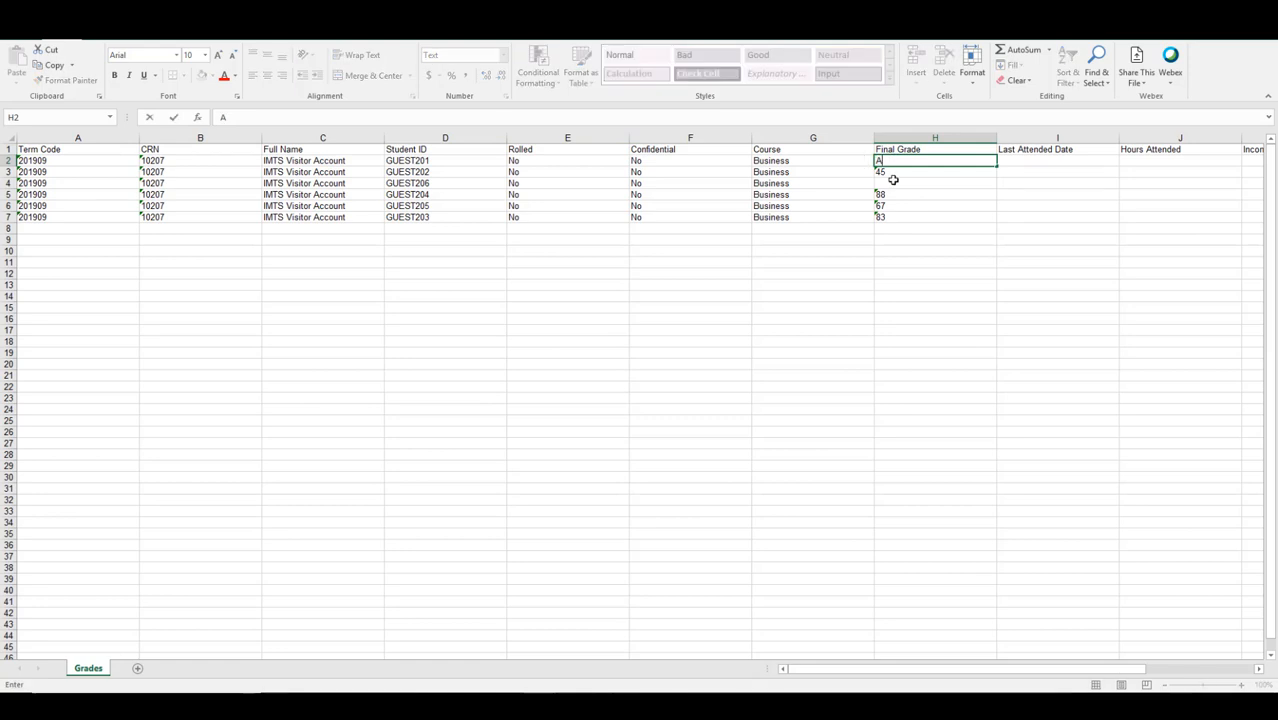
click(890, 172)
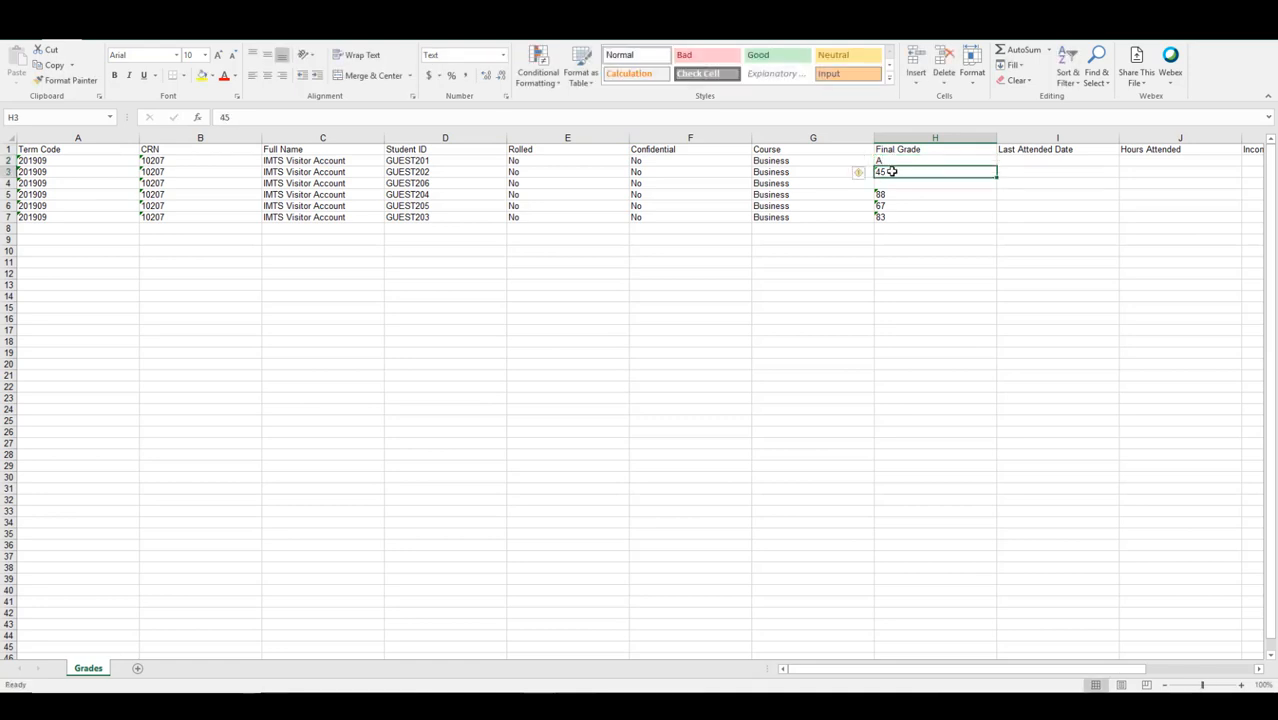
text(F)
click(891, 194)
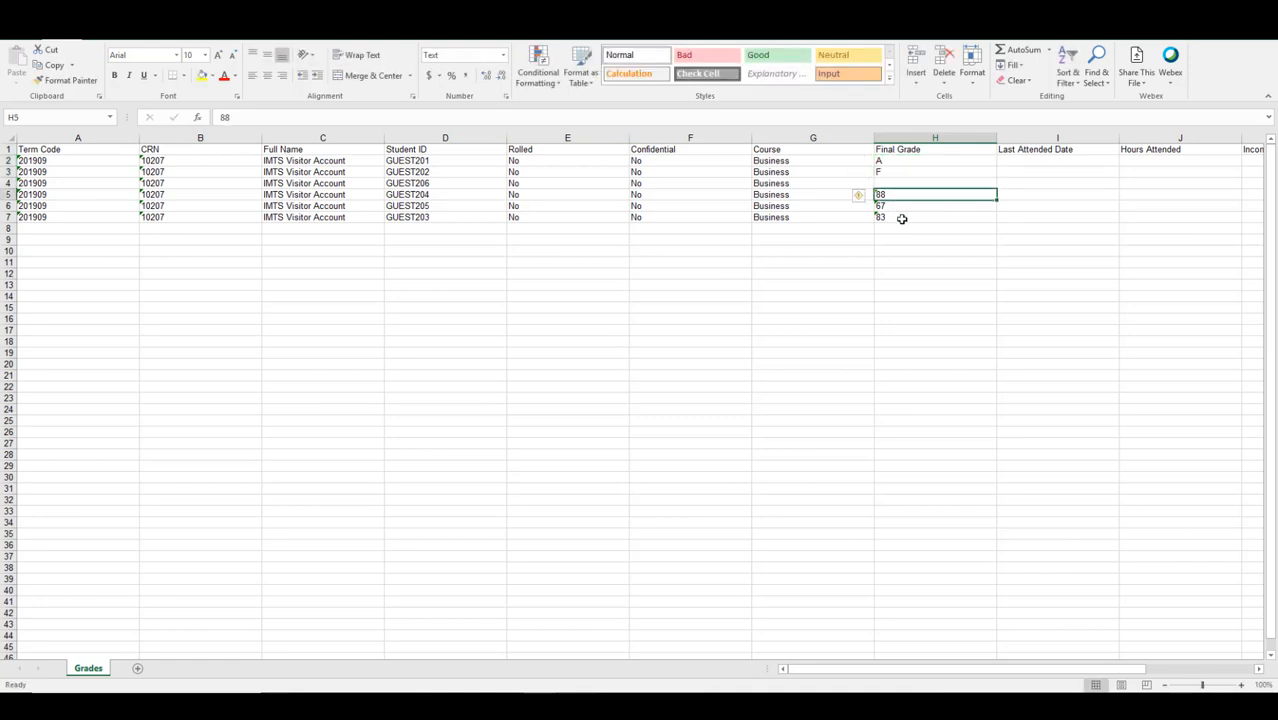
text(B+)
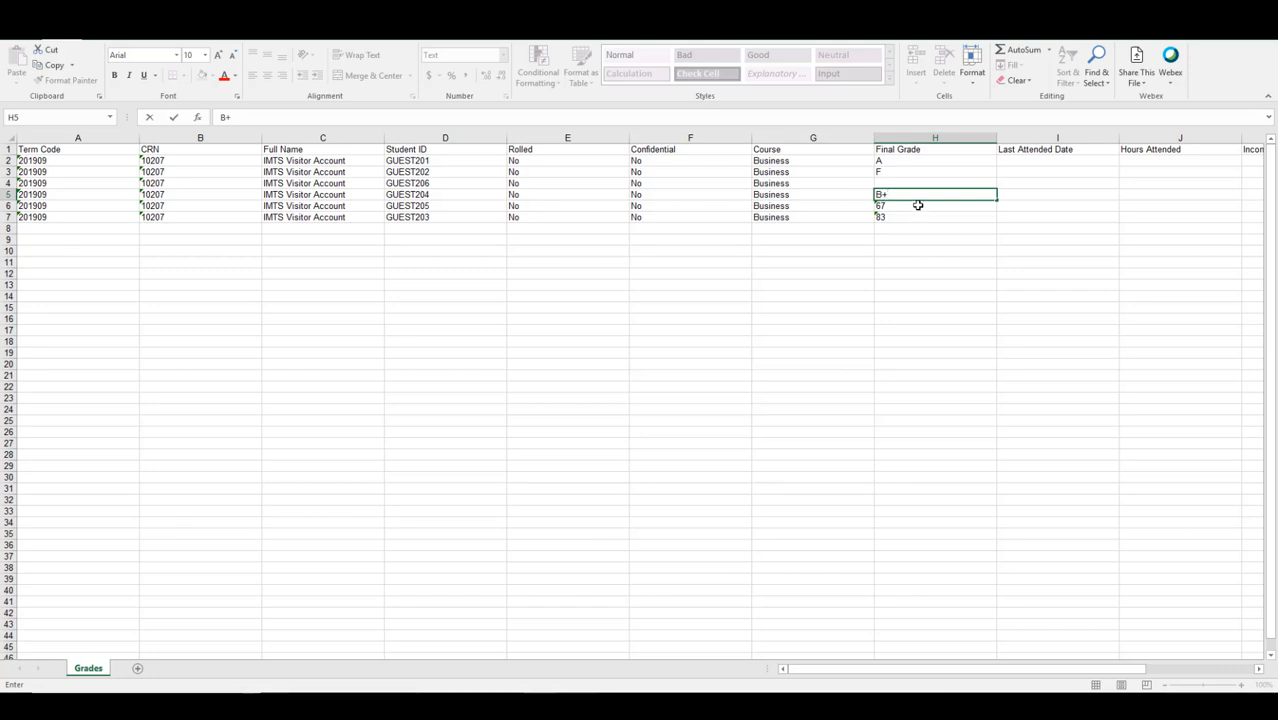
click(917, 205)
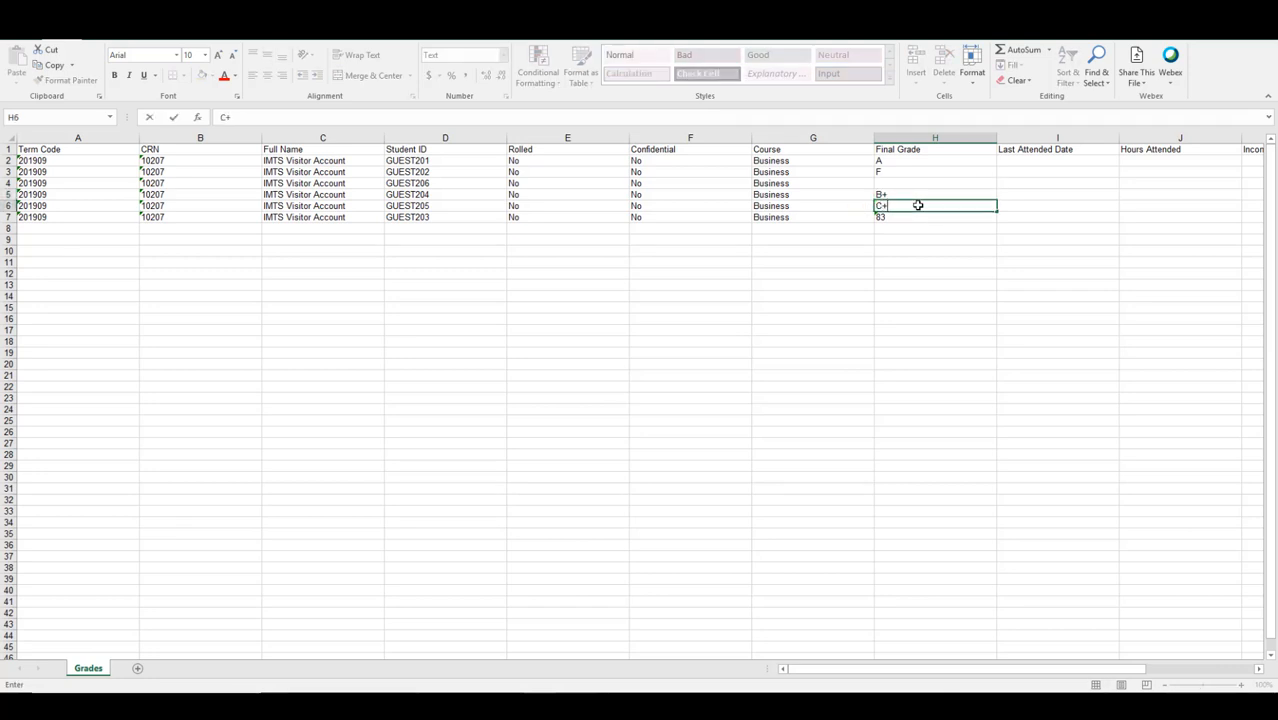
- Enter C+, B+ and the incomplete grade I in the remaining Final Grade cells
click(897, 218)
text(B+)
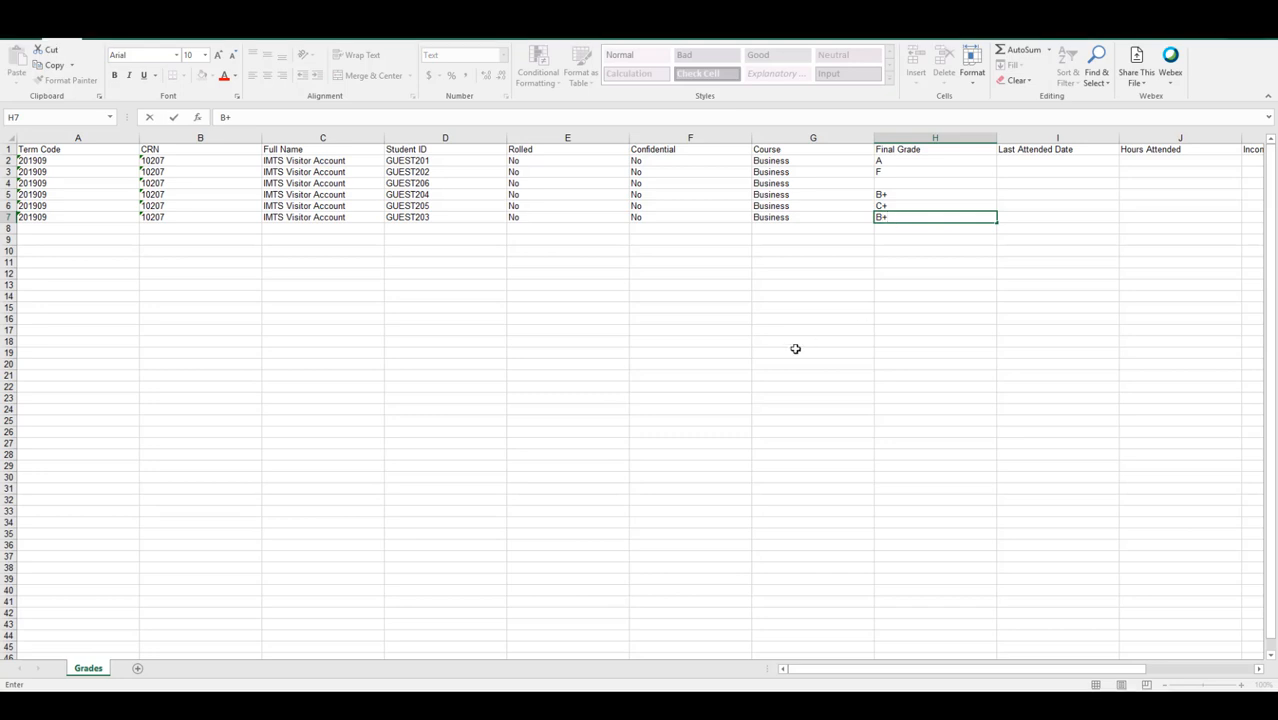
click(888, 184)
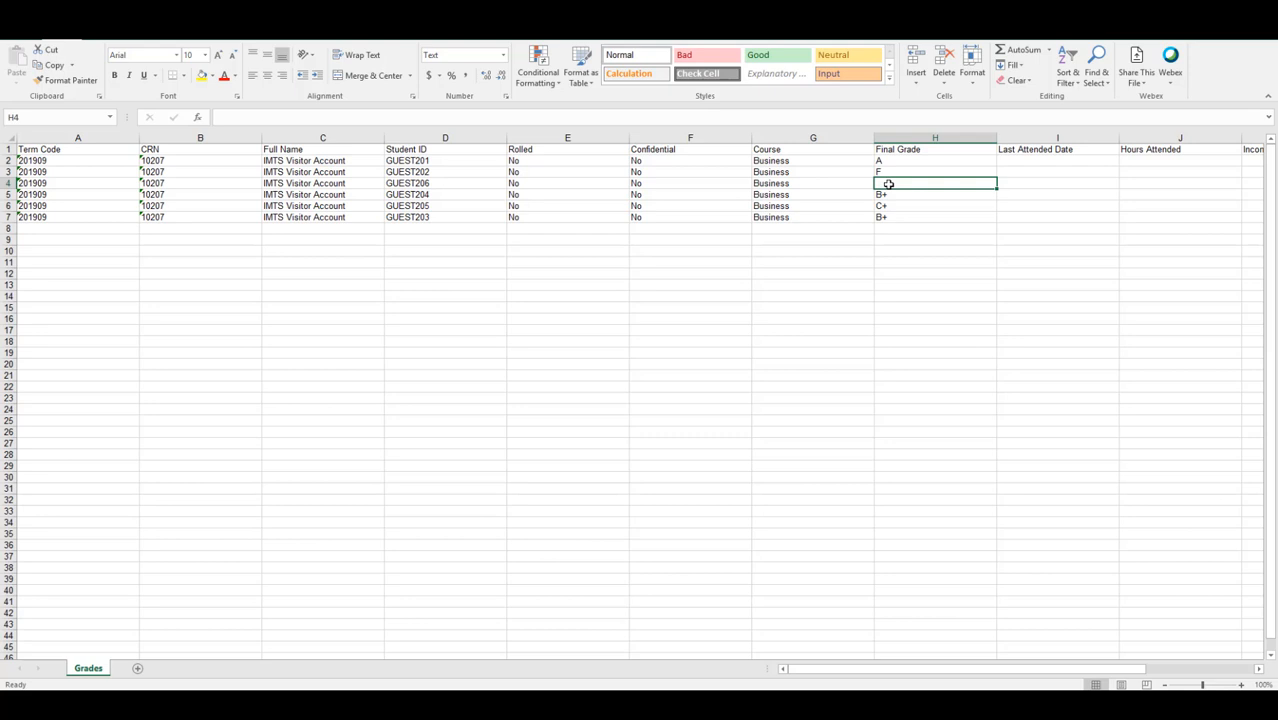
text(I)
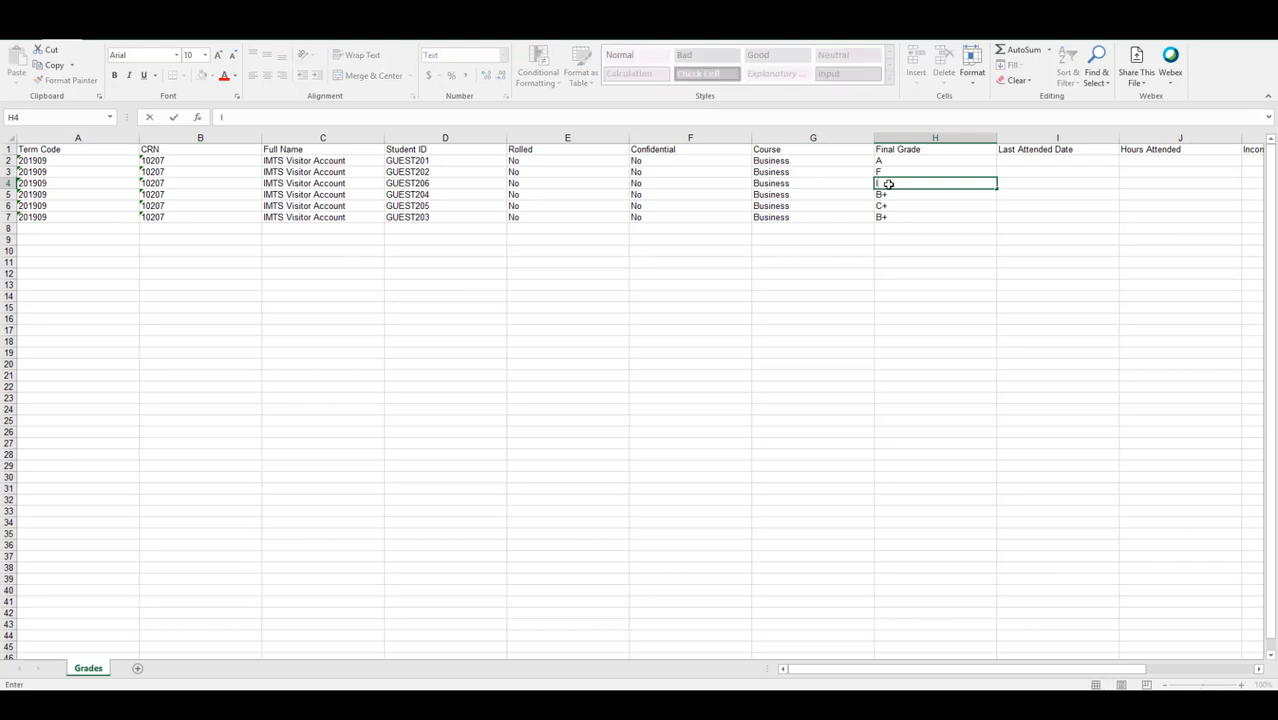
click(860, 290)
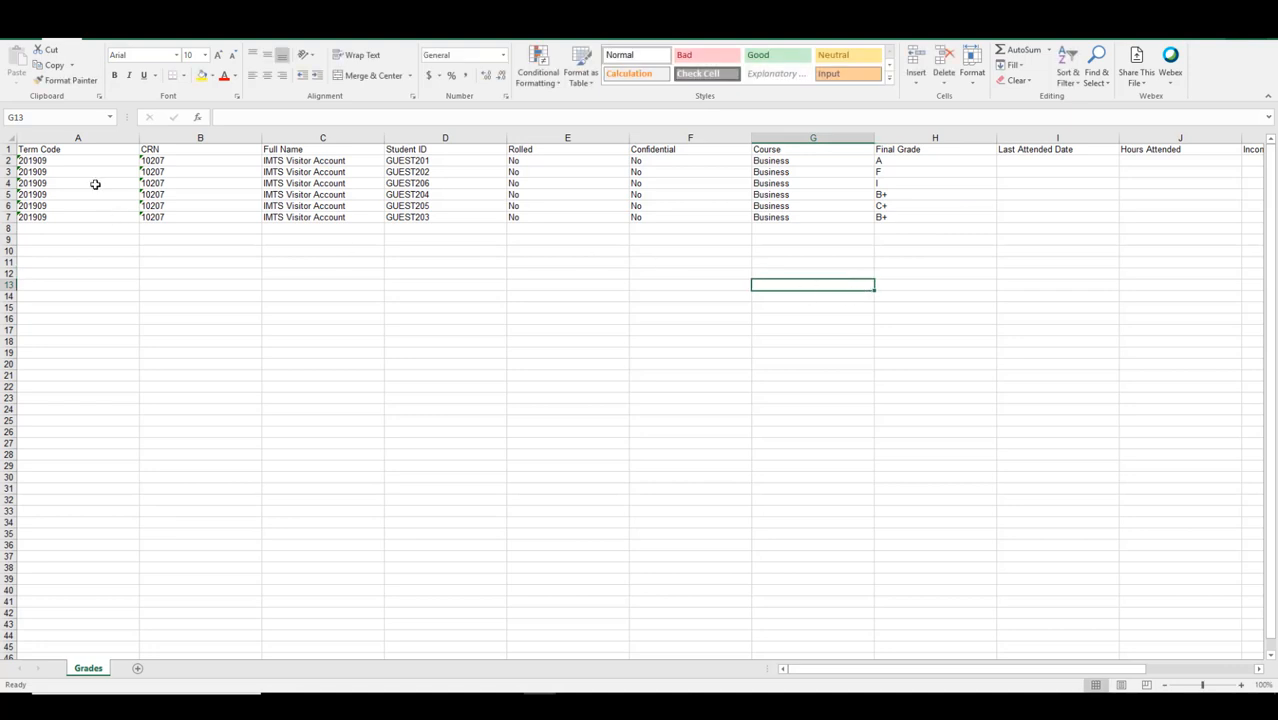
click(17, 42)
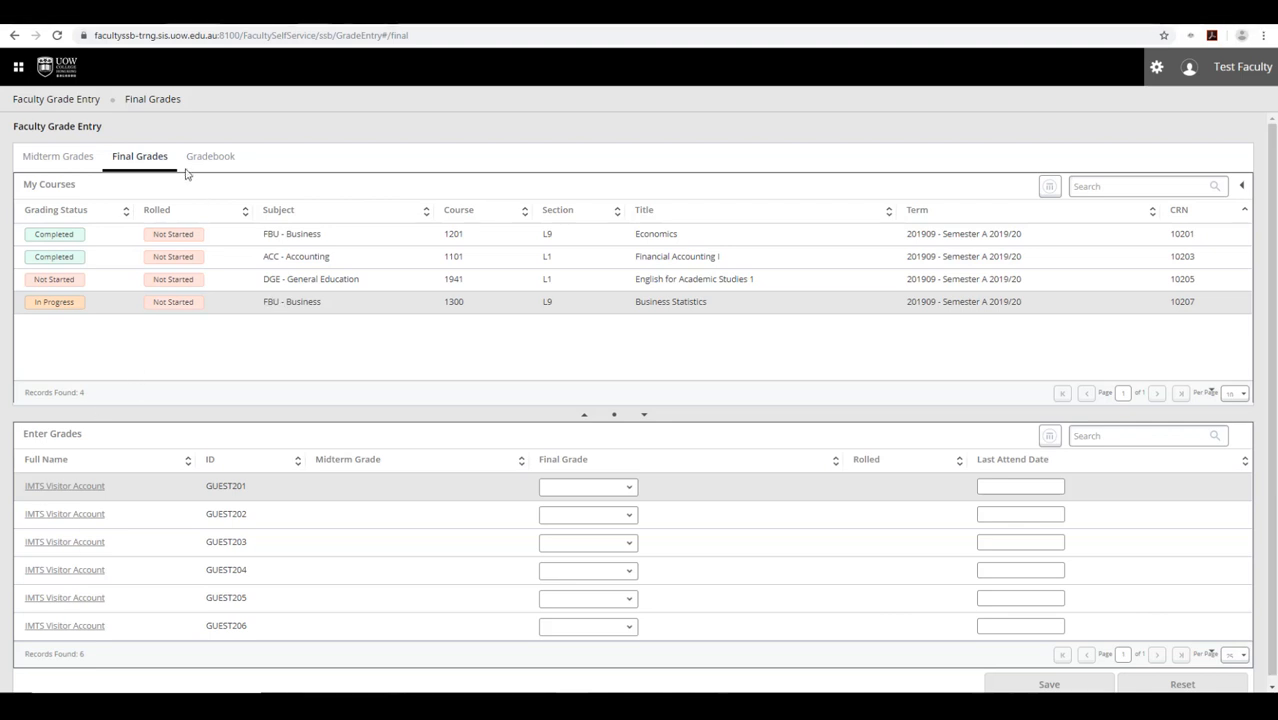
- Upload 201909_Business_1300_L9_Template (1).xls through the grade Import option for Business Statistics
click(293, 309)
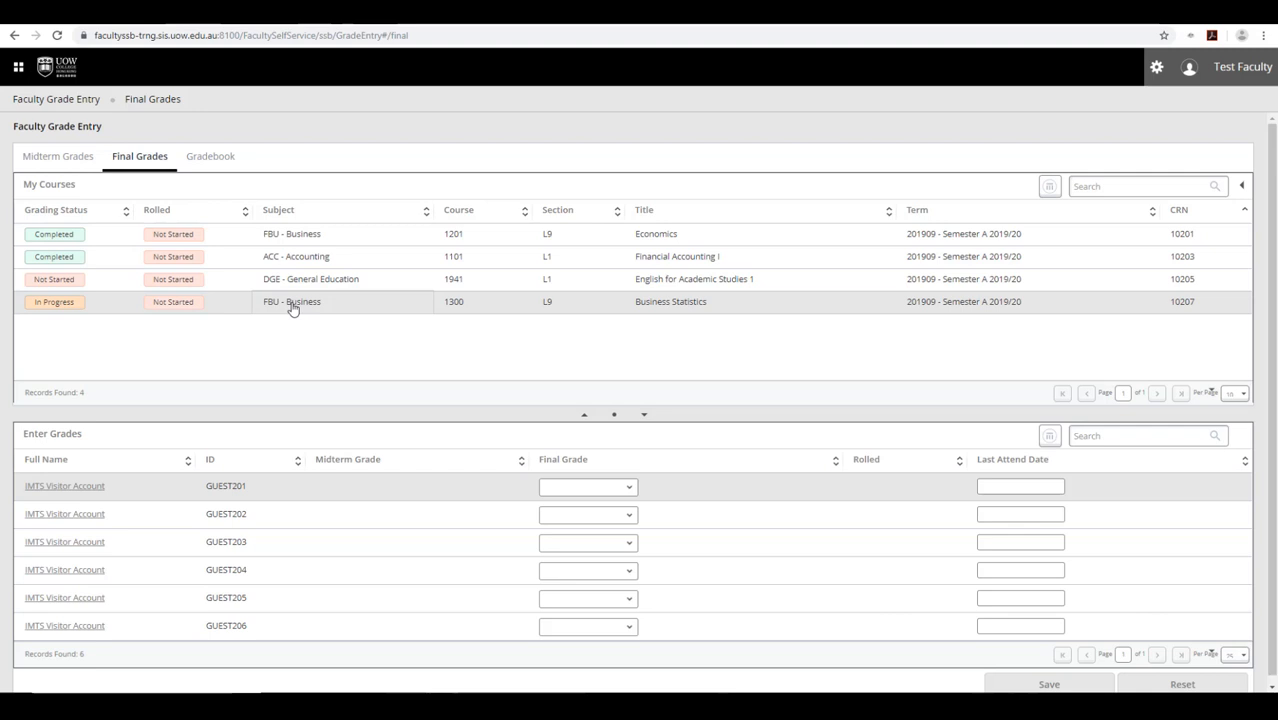
click(1155, 70)
click(1050, 184)
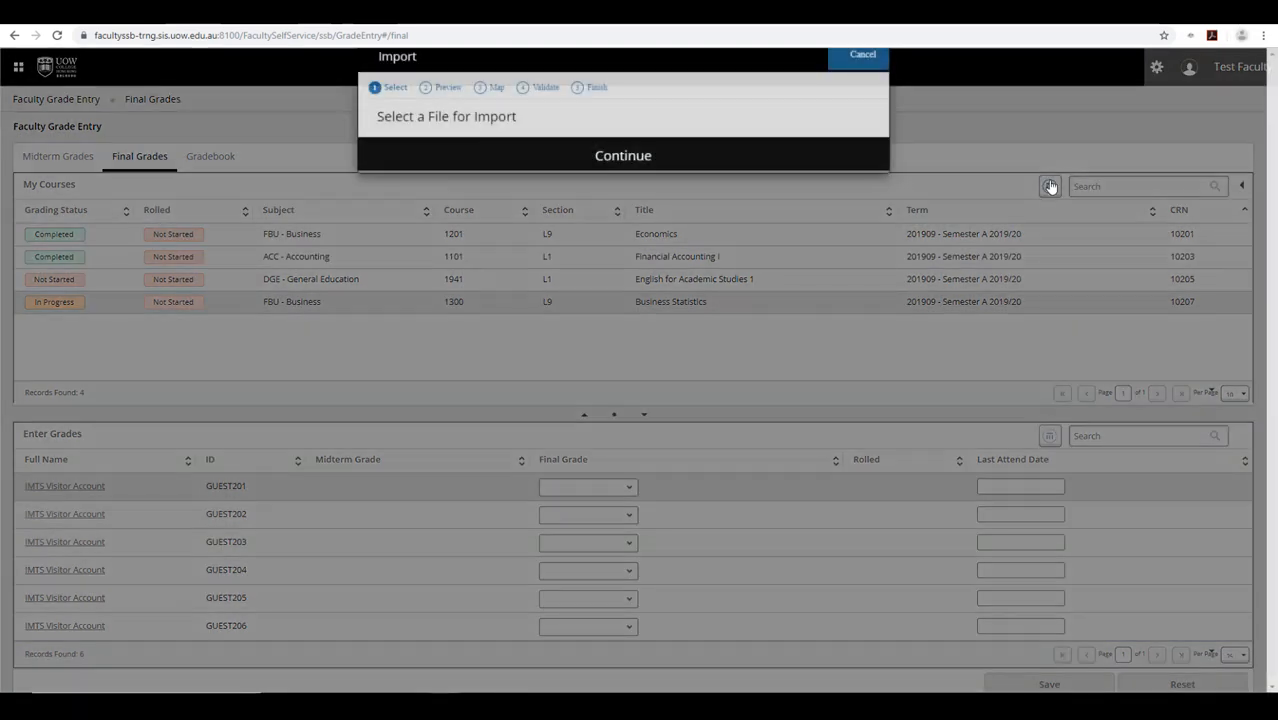
click(530, 219)
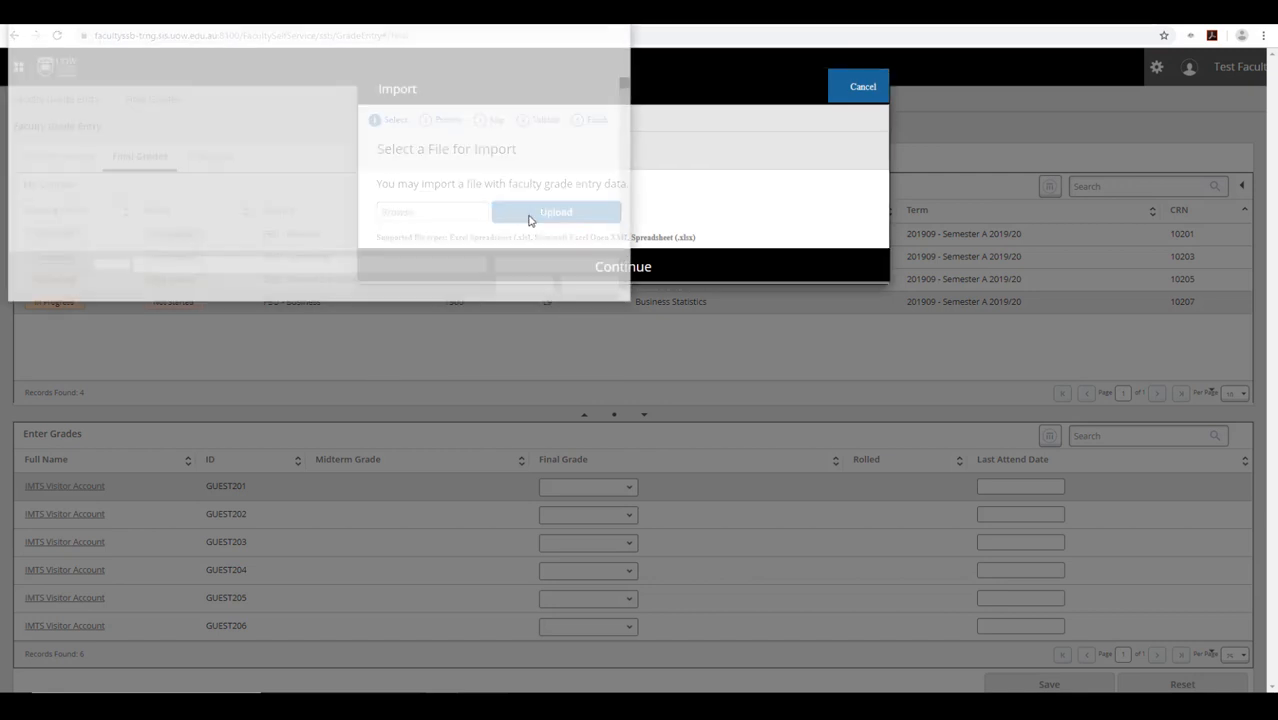
click(218, 93)
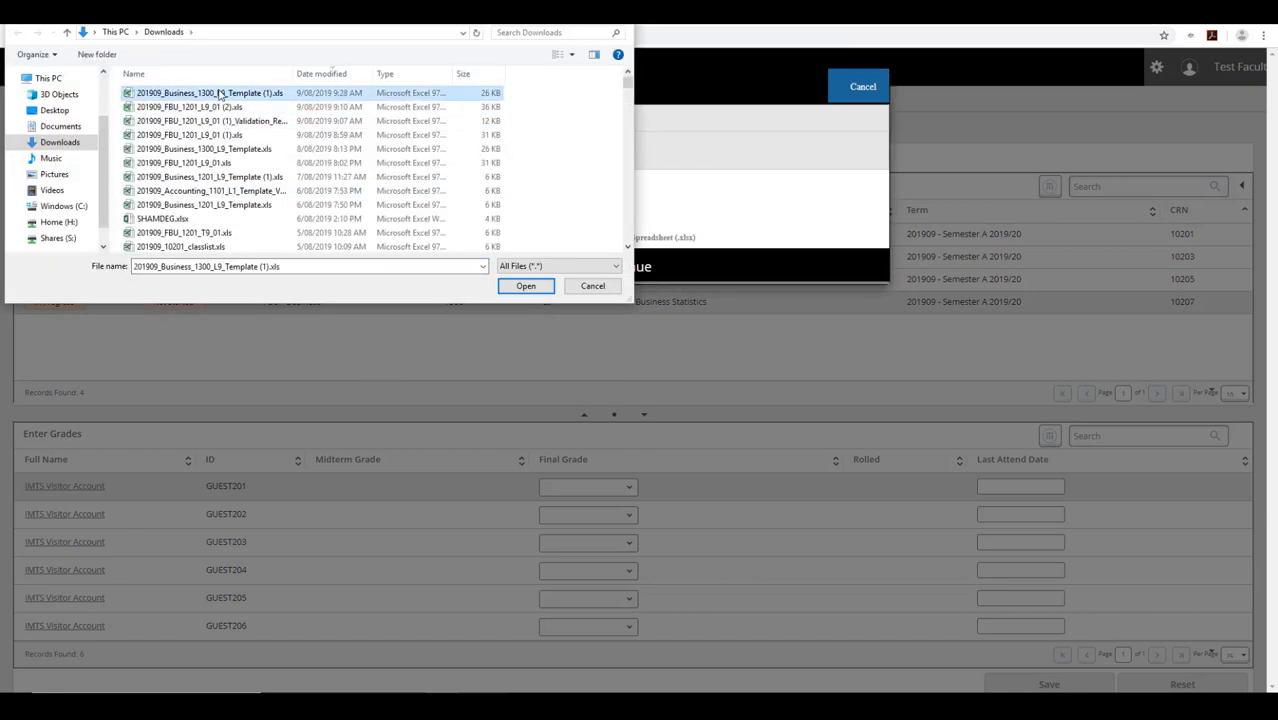
click(524, 286)
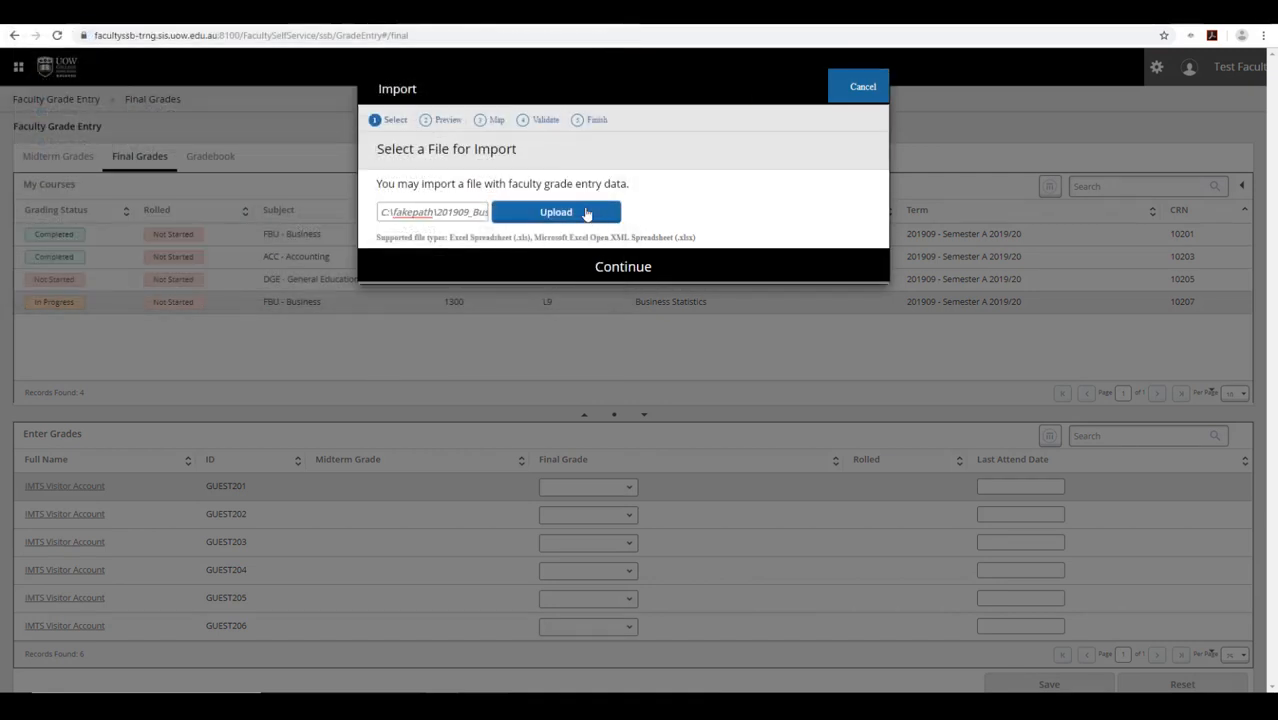
click(587, 214)
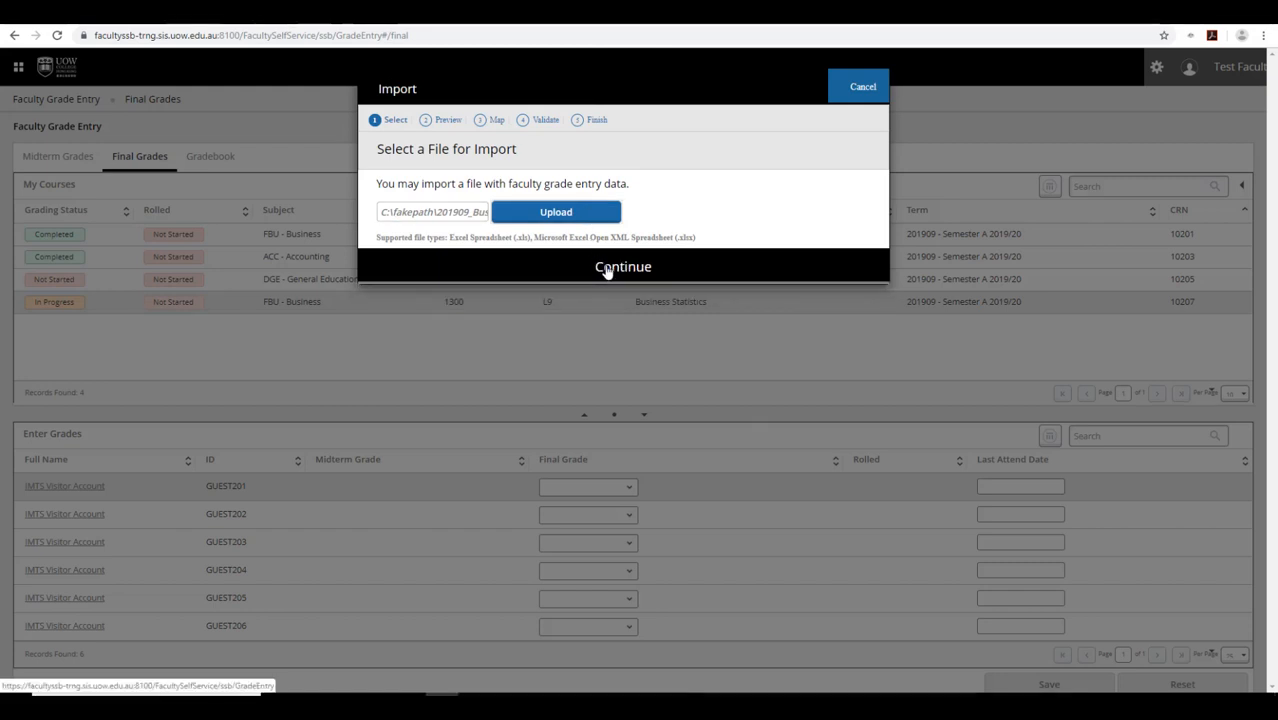
- Continue through preview, column mapping and validation to import the six grade records
click(606, 272)
click(756, 434)
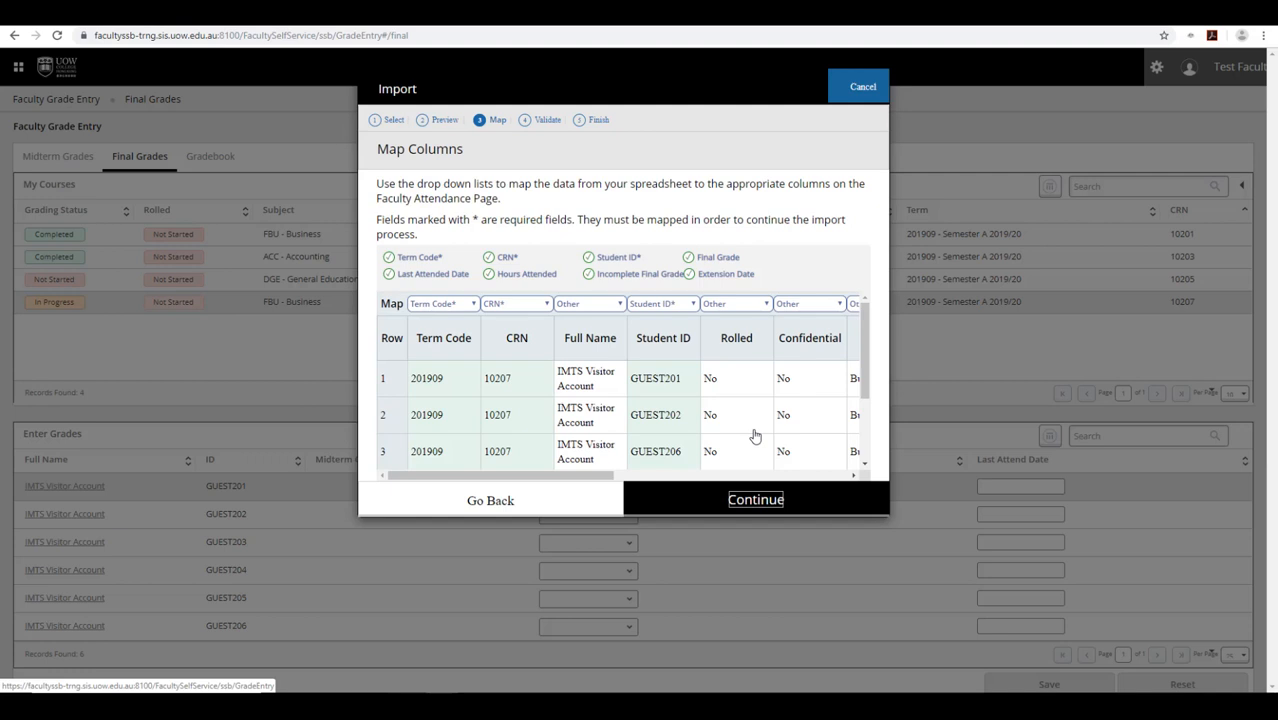
click(761, 506)
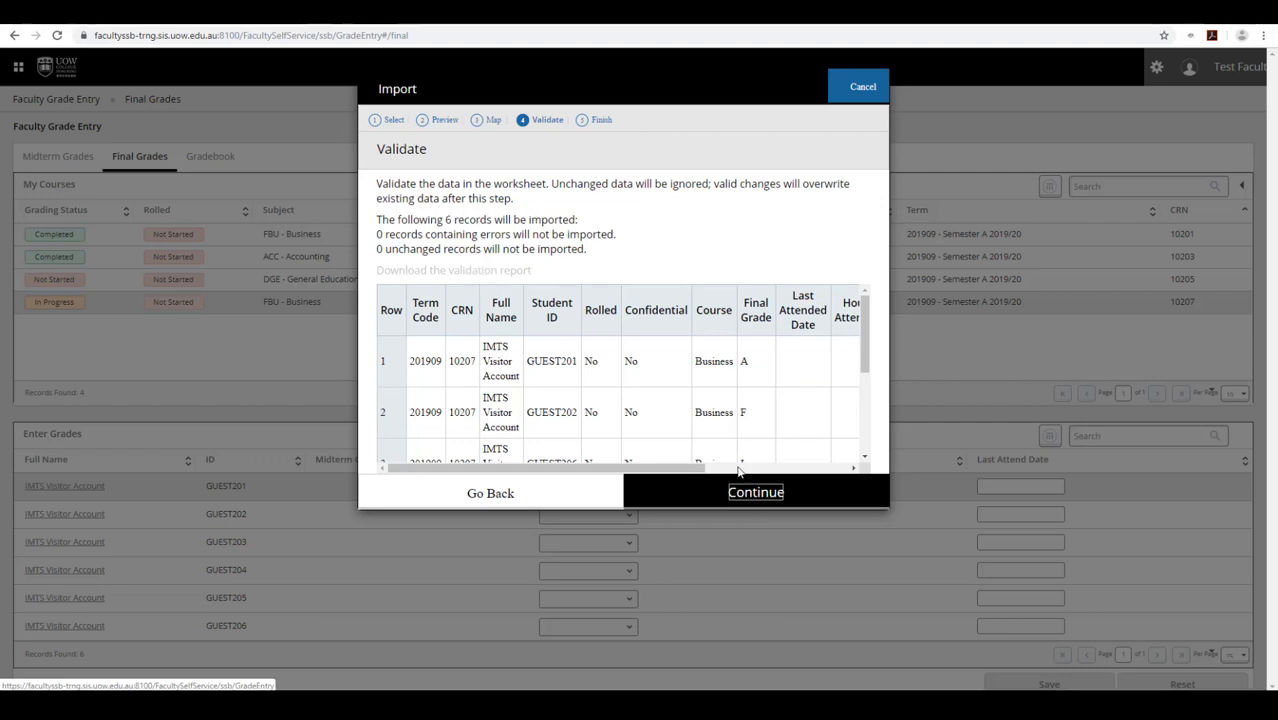
click(747, 496)
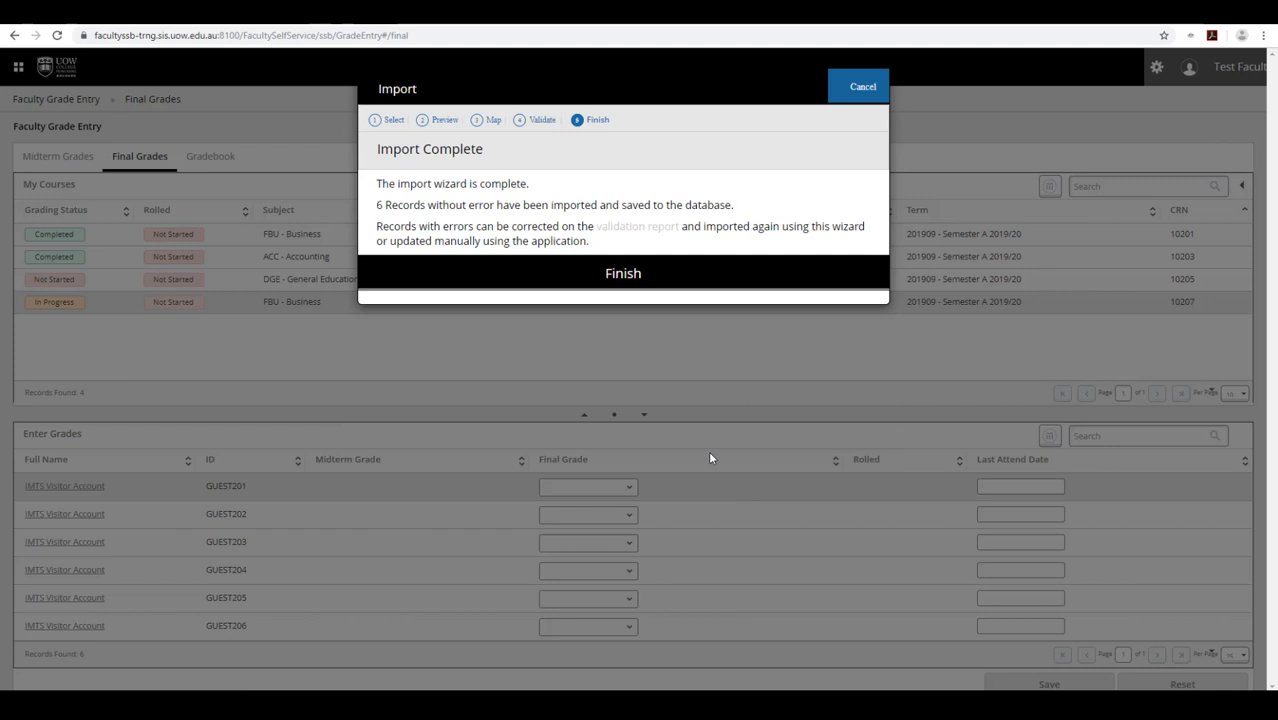
click(620, 276)
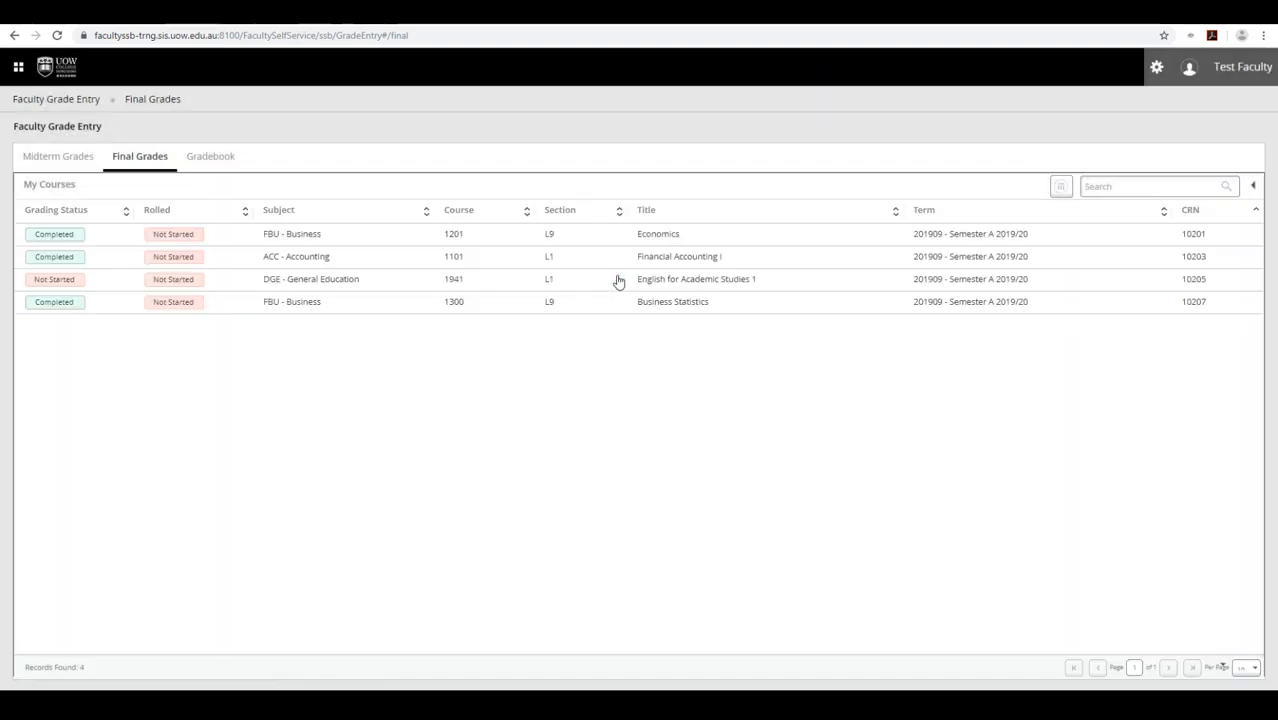
- Open the Business Statistics roster and review and save the I-graded student's incomplete-grade details
click(480, 306)
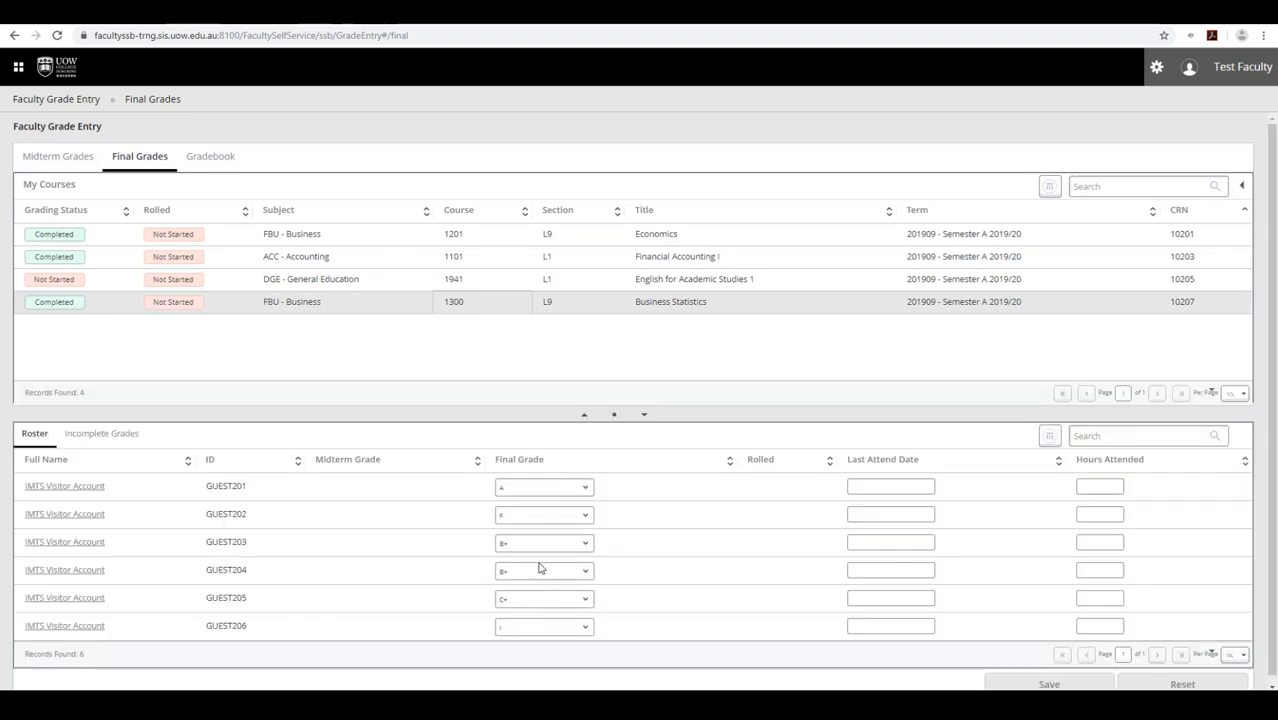
click(558, 634)
click(562, 600)
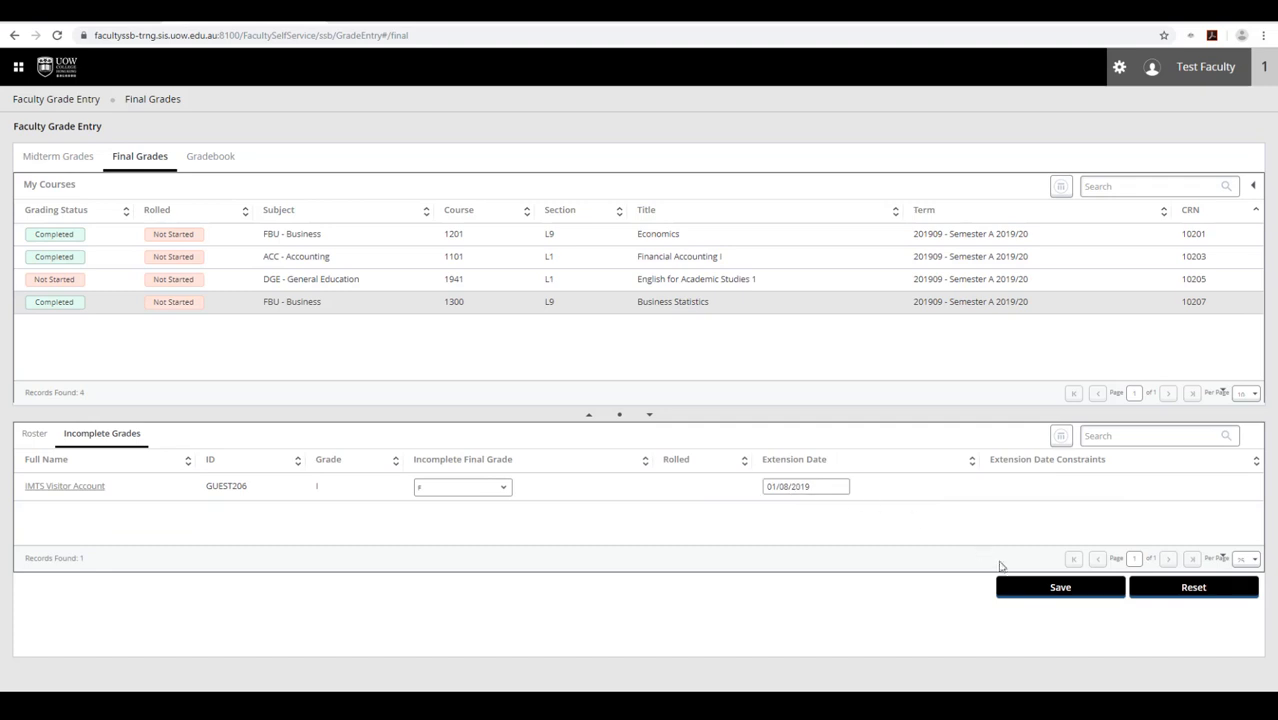
click(1036, 592)
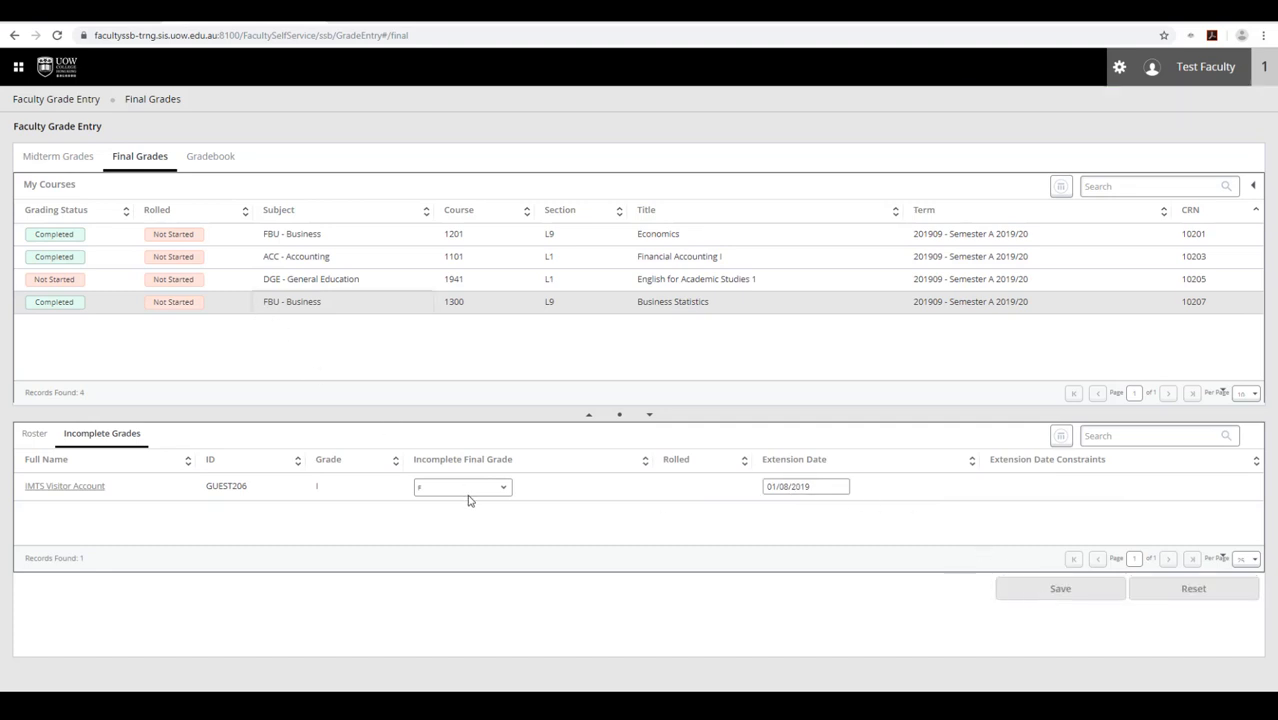
click(35, 434)
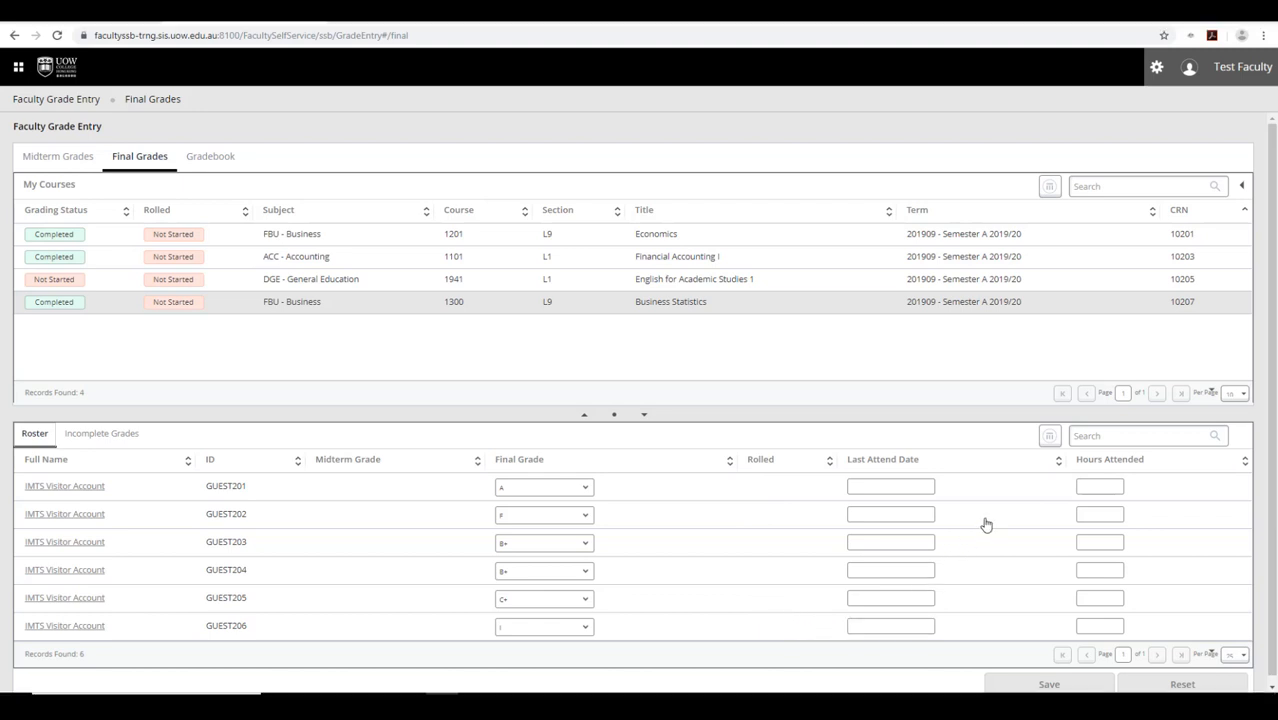
- Change that student's final grade from I to B- and save it
click(585, 627)
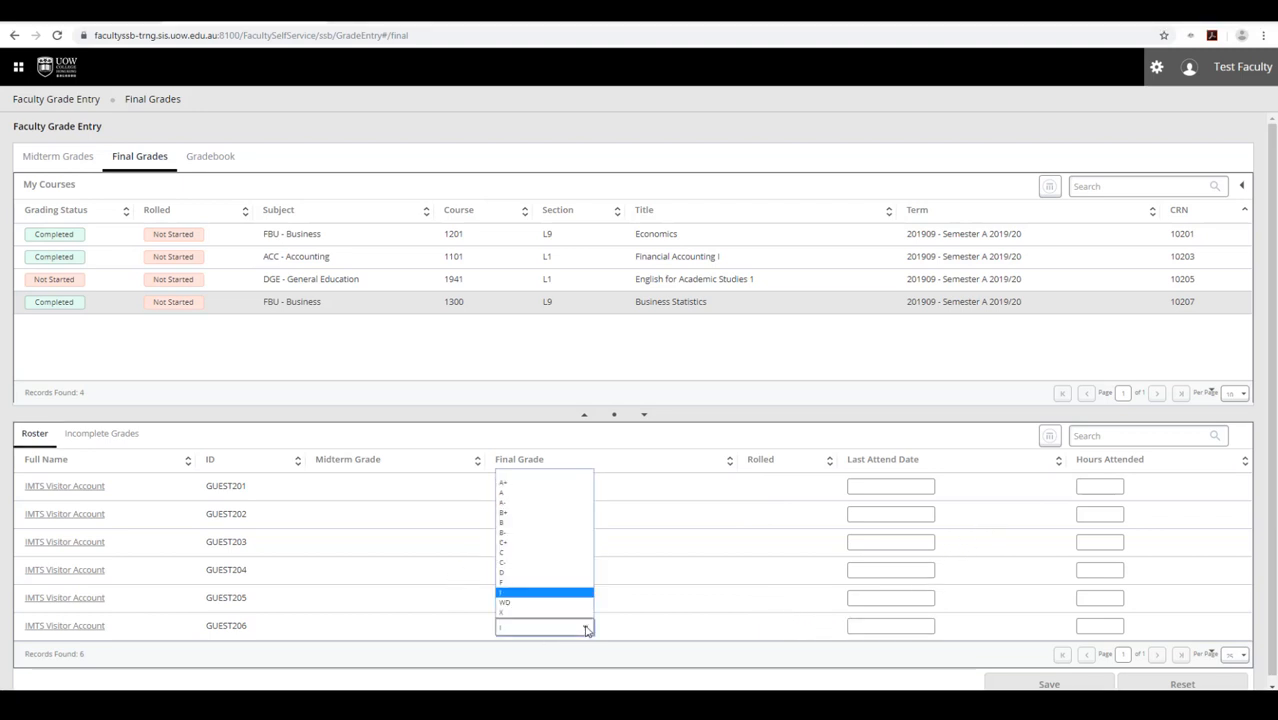
click(545, 537)
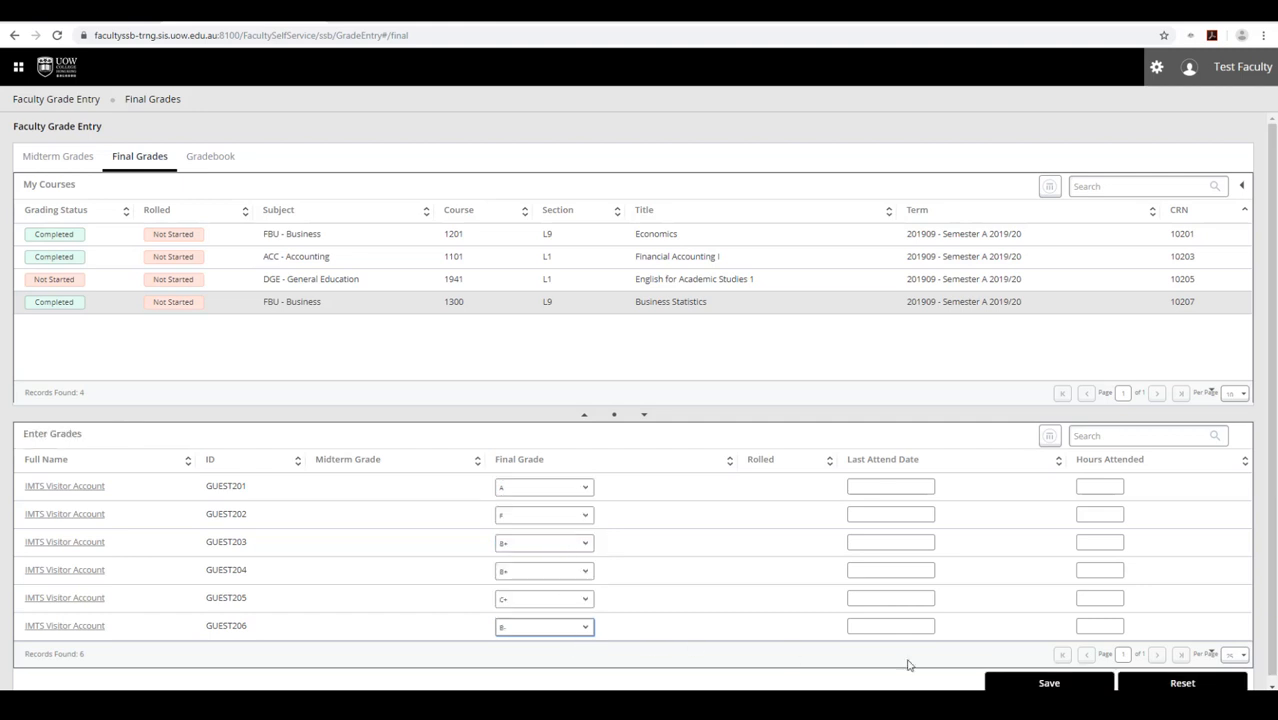
click(1036, 685)
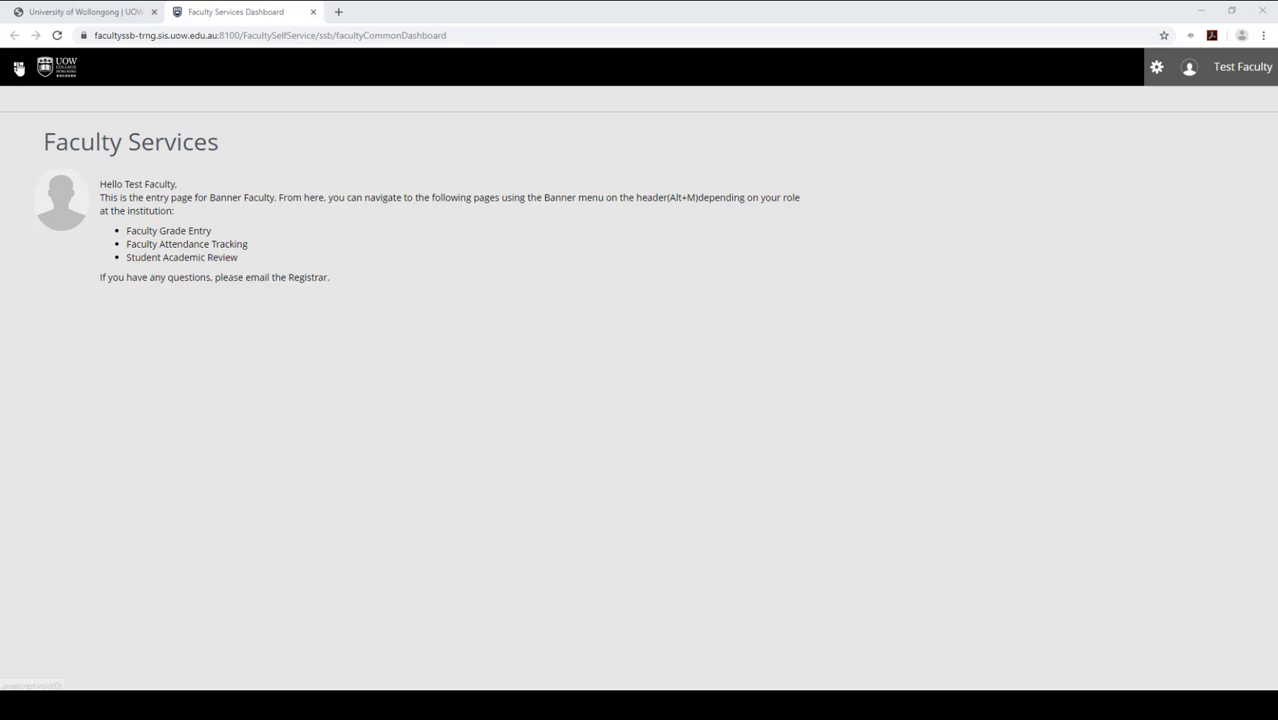
click(18, 67)
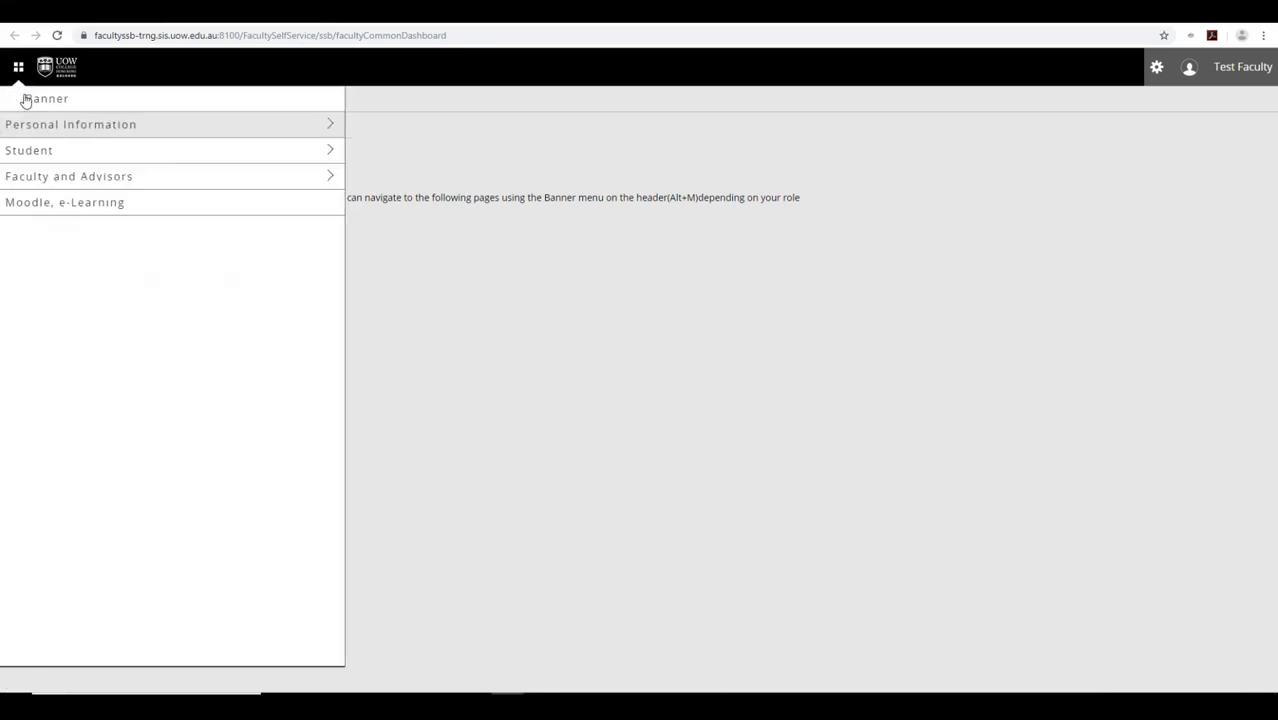
click(51, 177)
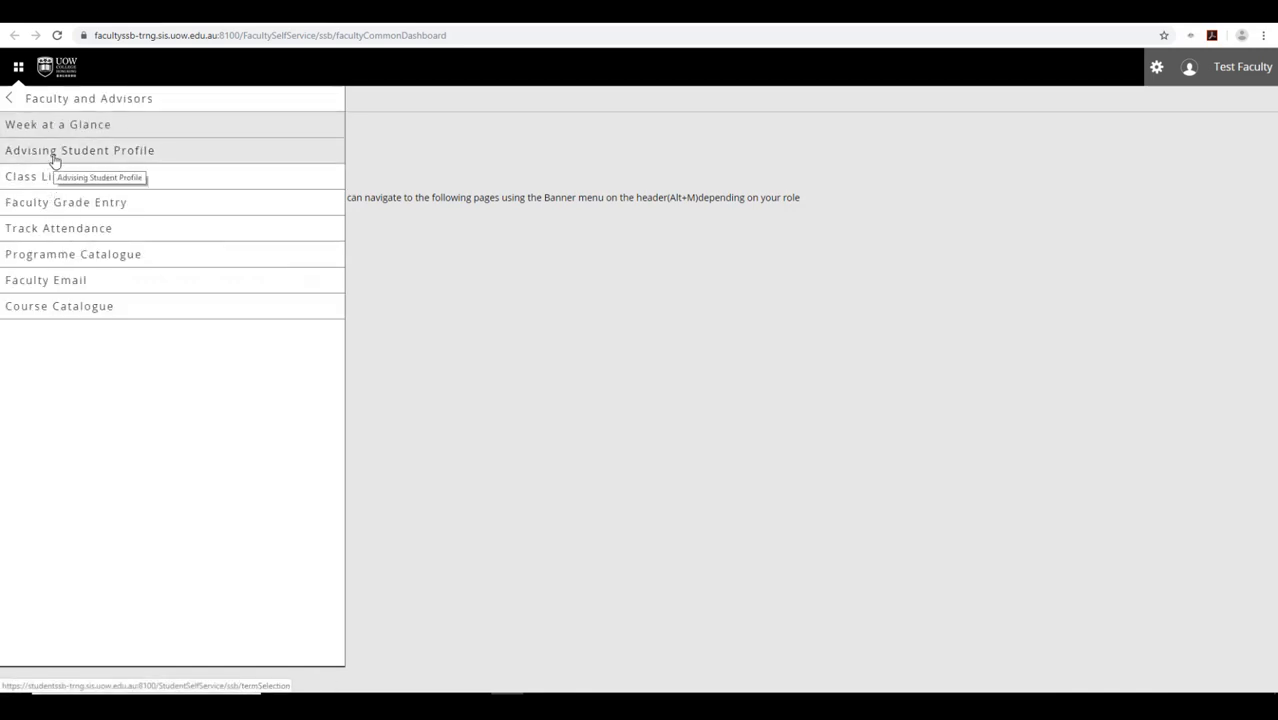
click(55, 152)
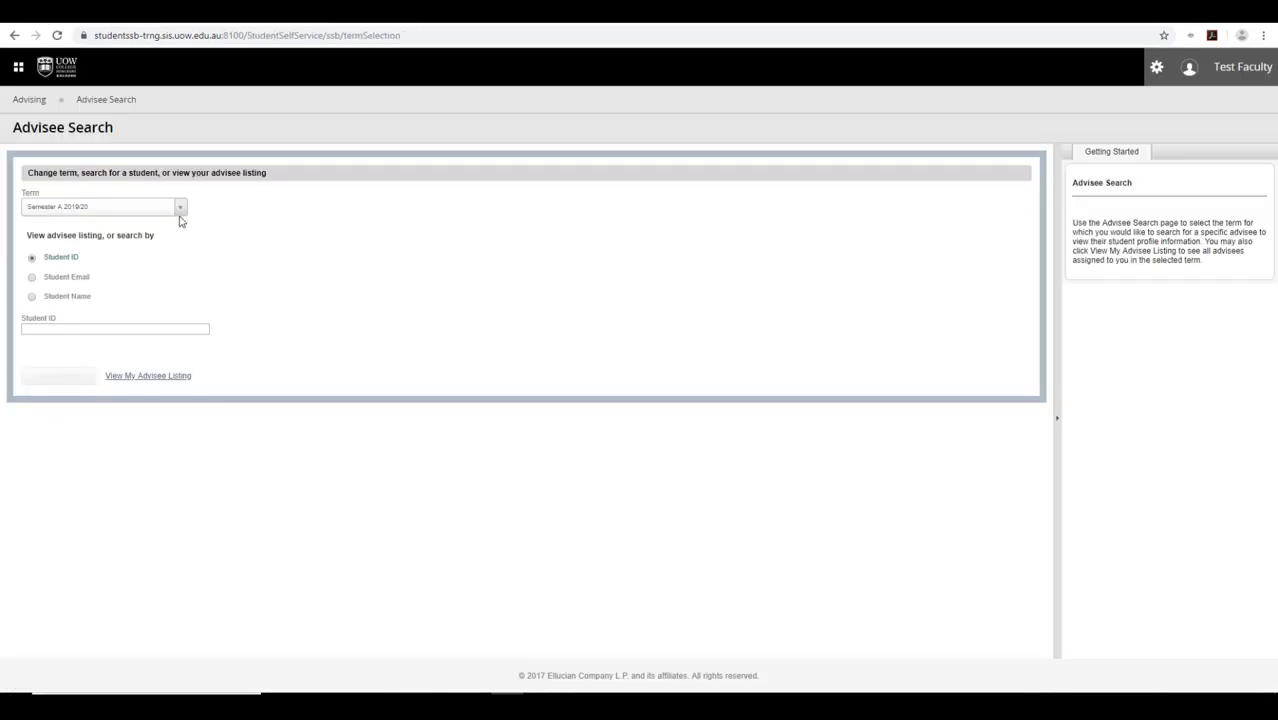
click(180, 210)
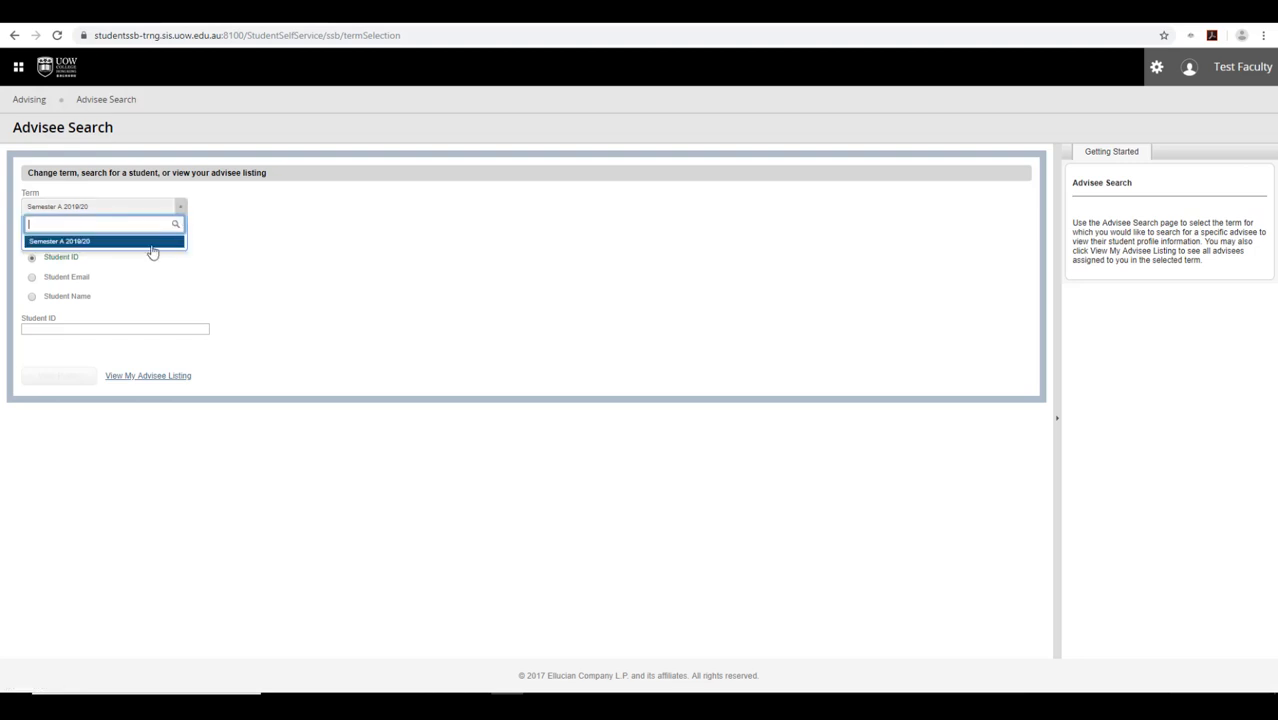
click(152, 242)
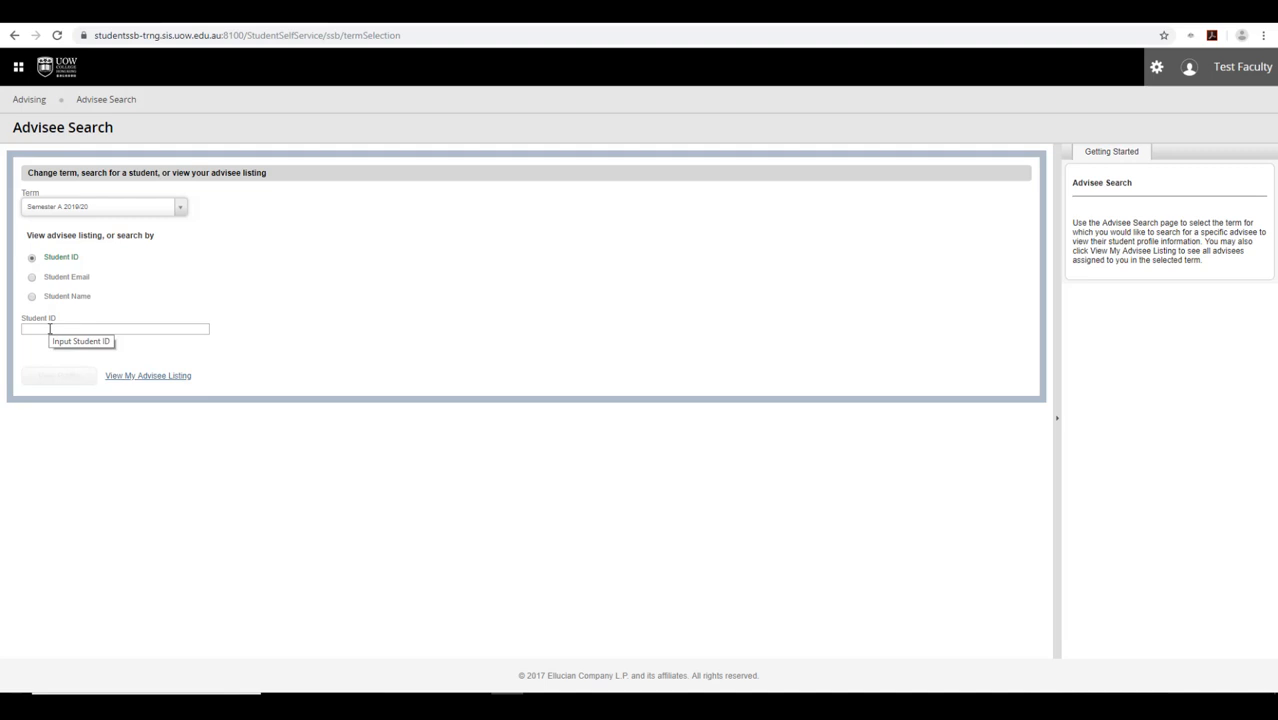
click(158, 378)
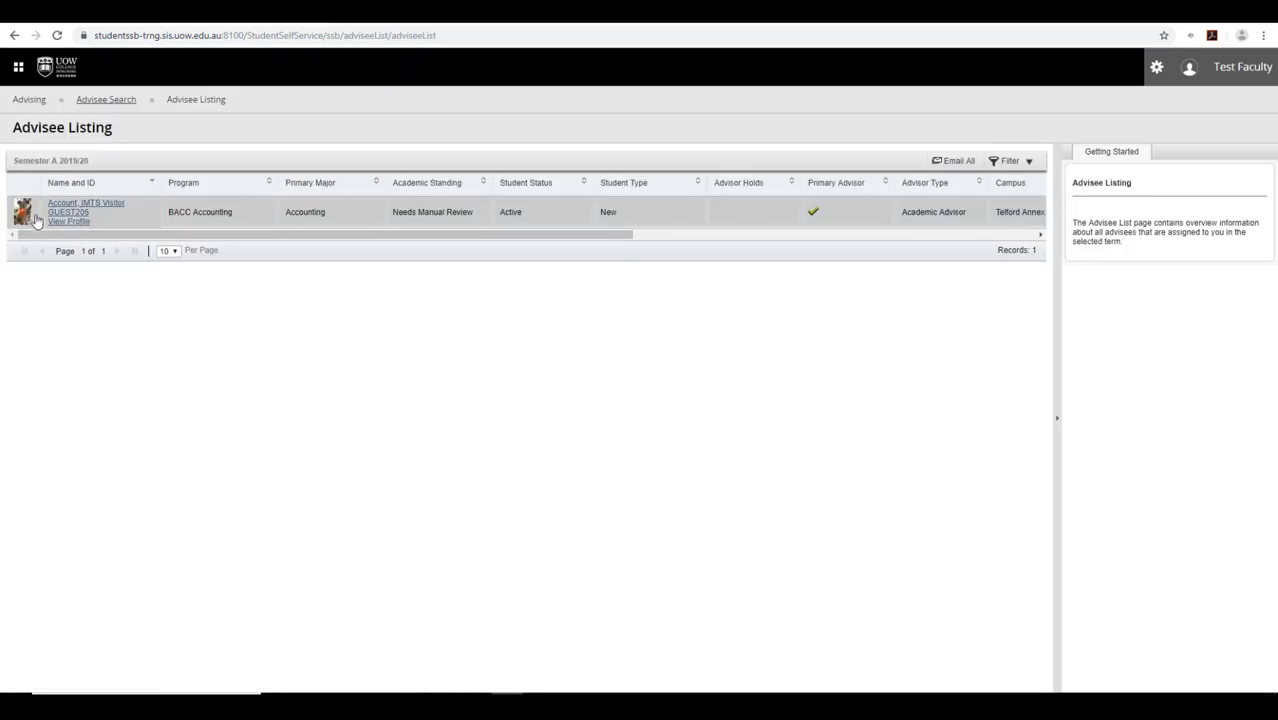
click(67, 219)
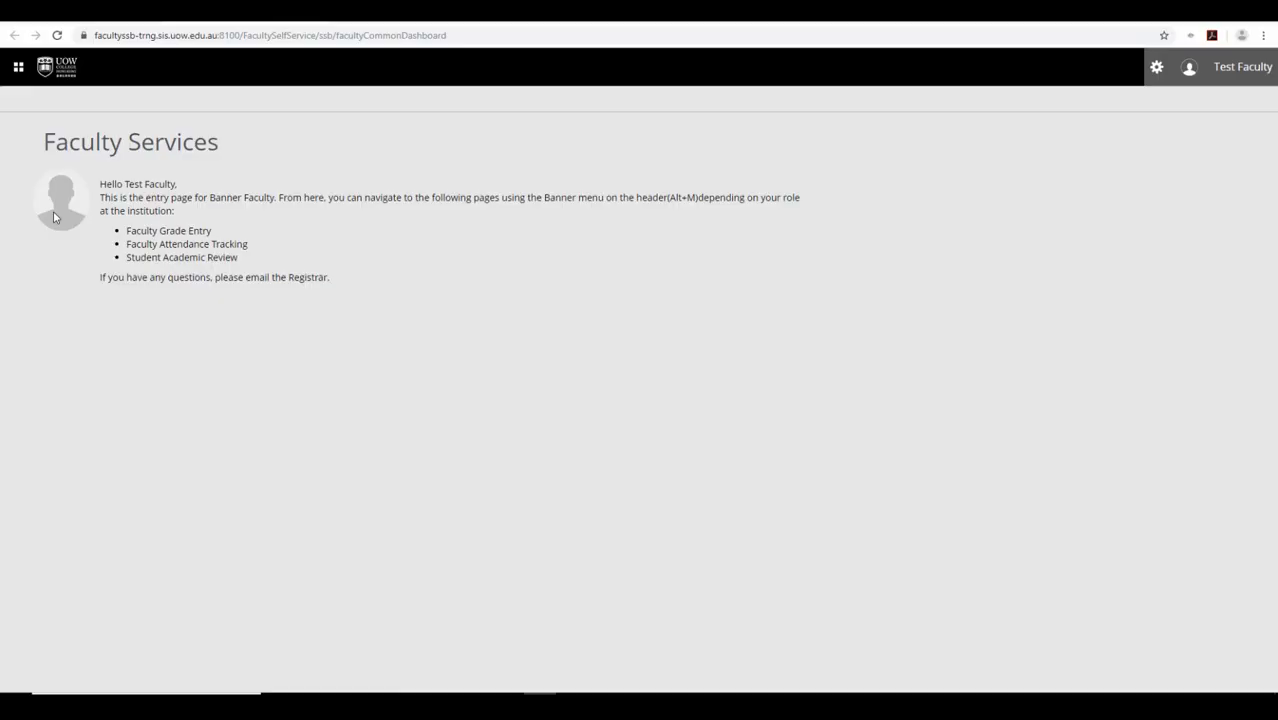
- Open the Course Catalogue from Faculty and Advisors in a new browser tab
click(21, 68)
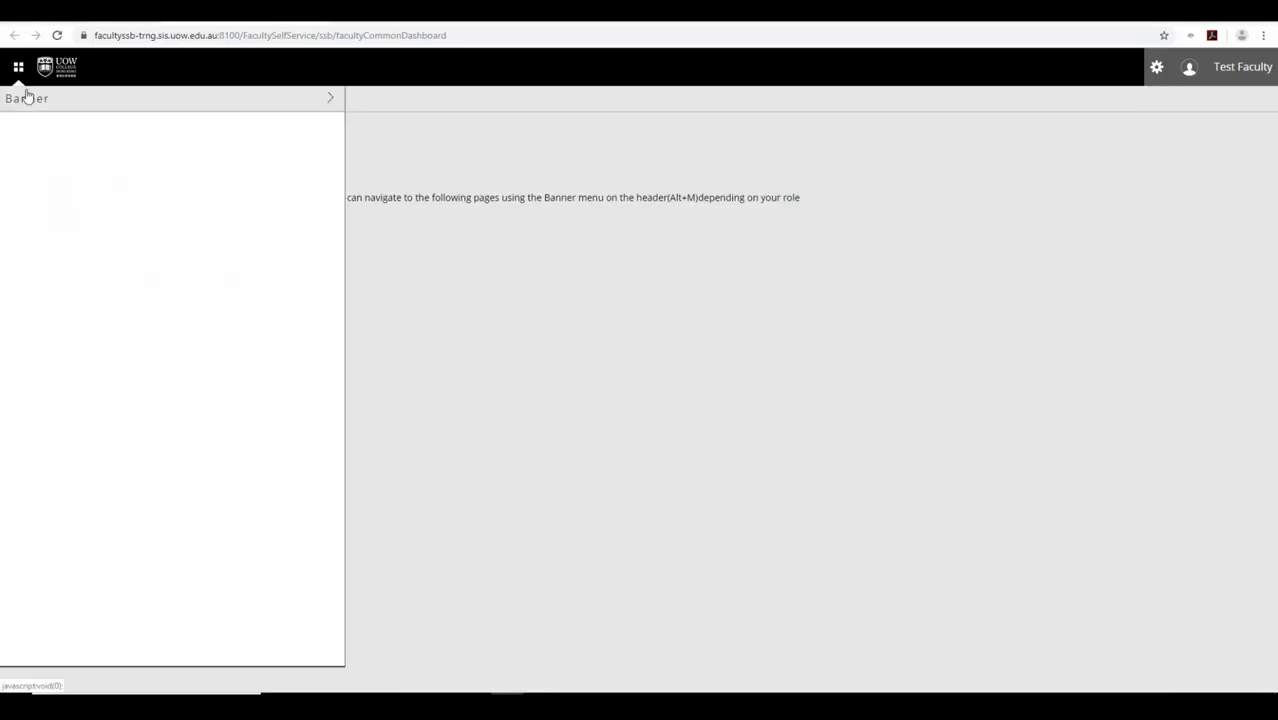
click(45, 178)
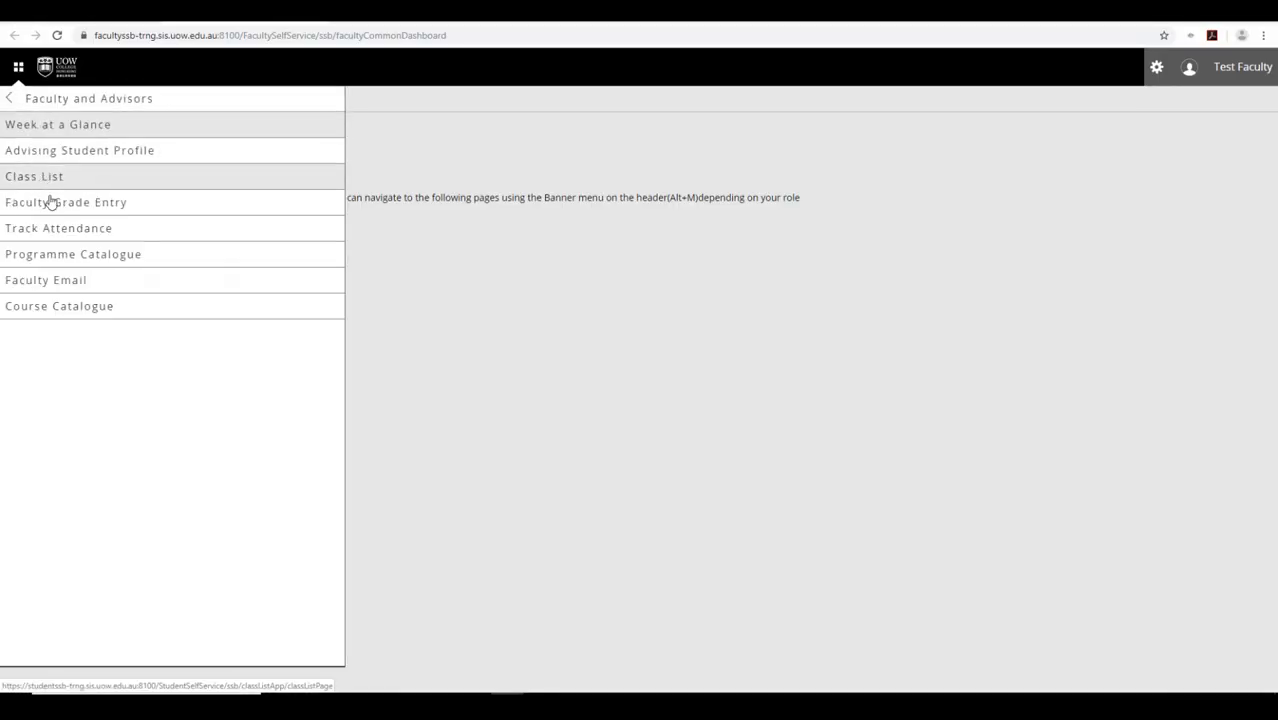
right_click(72, 313)
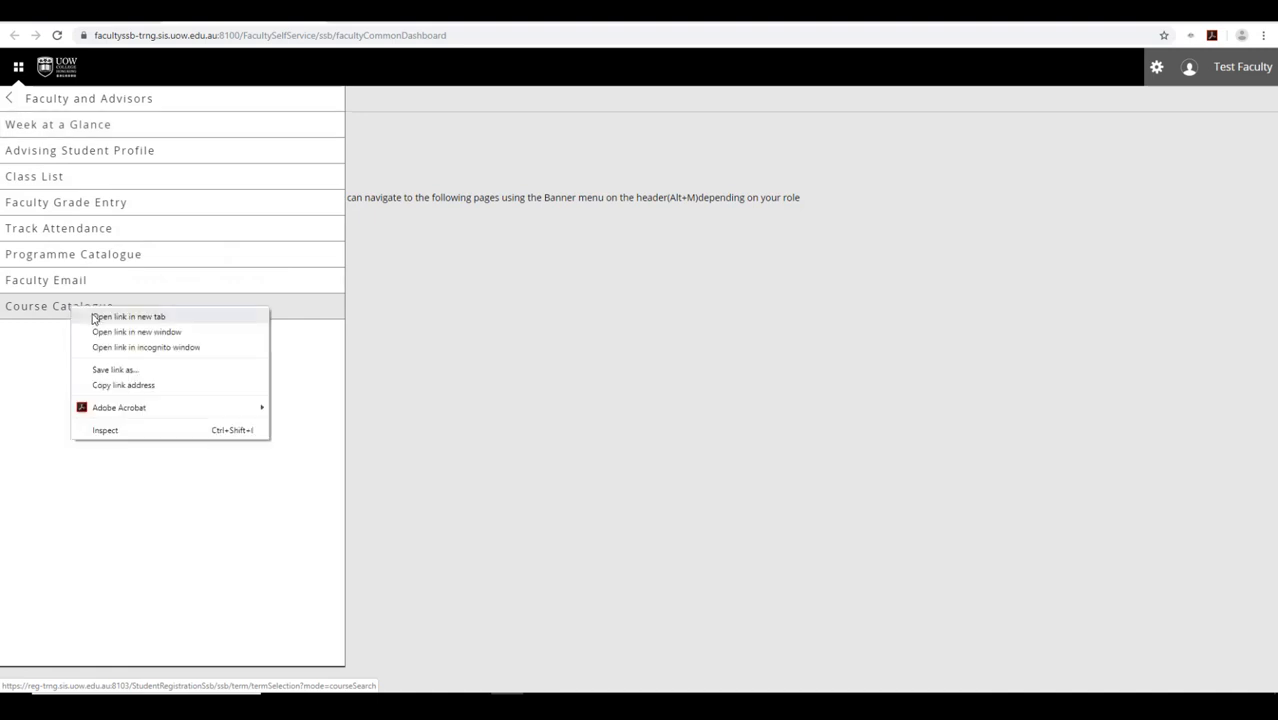
click(93, 317)
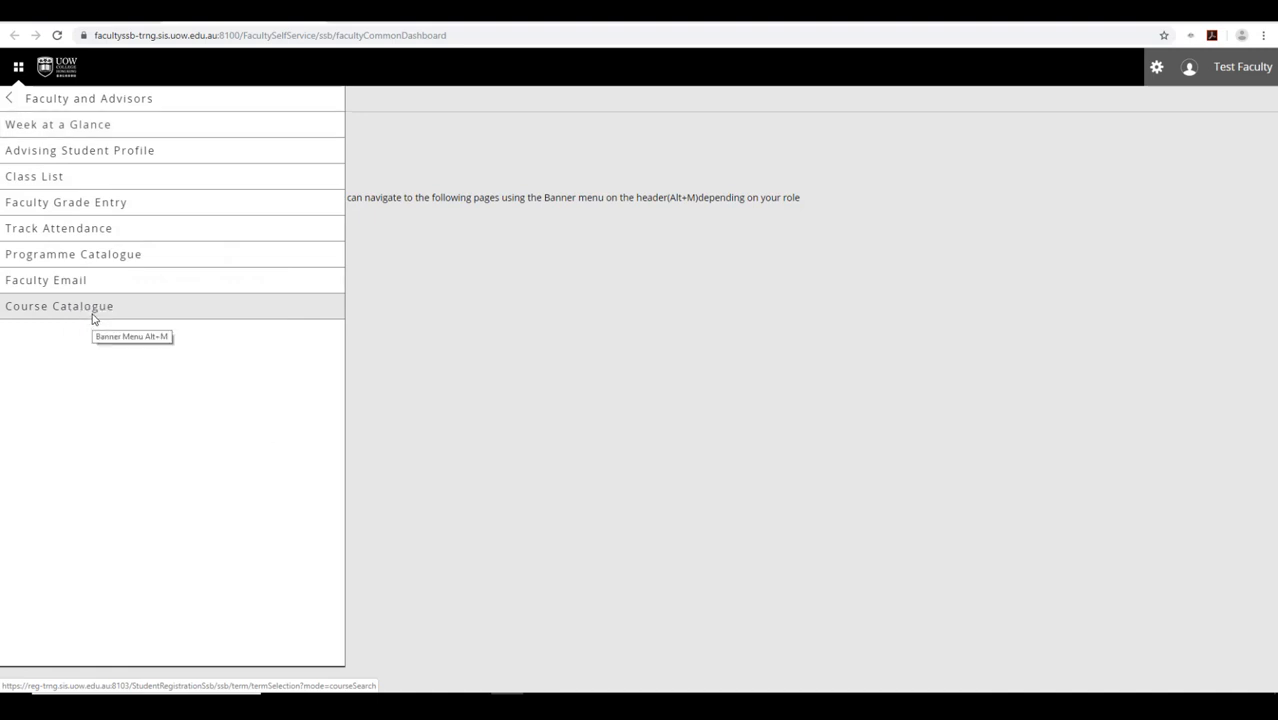
click(368, 14)
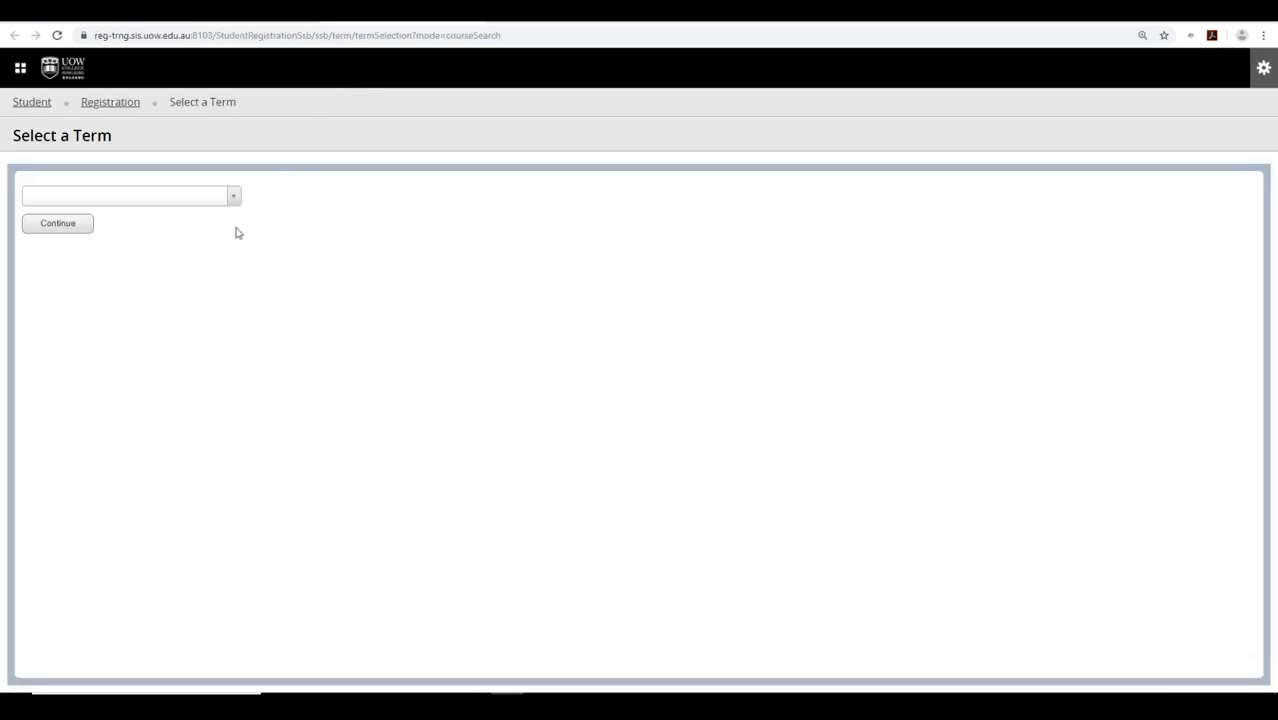
- Search Semester A 2019/20 courses with Subject set to Accounting
click(213, 200)
click(214, 251)
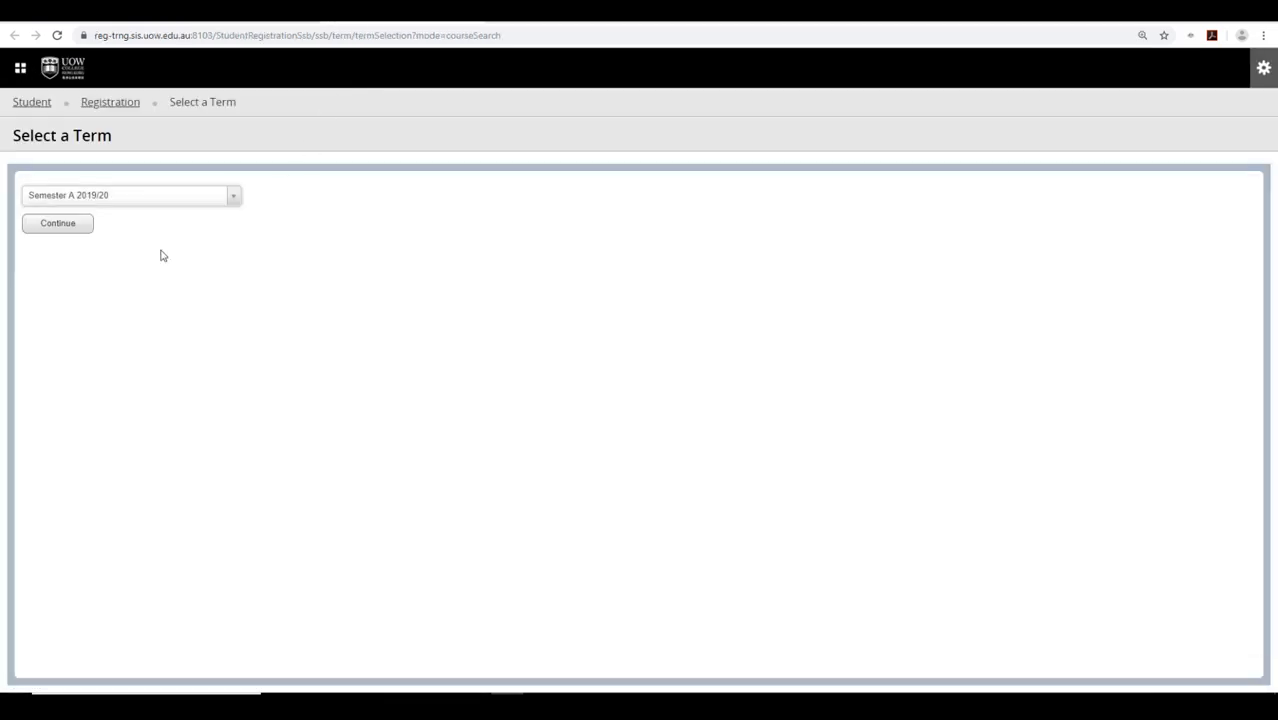
click(88, 224)
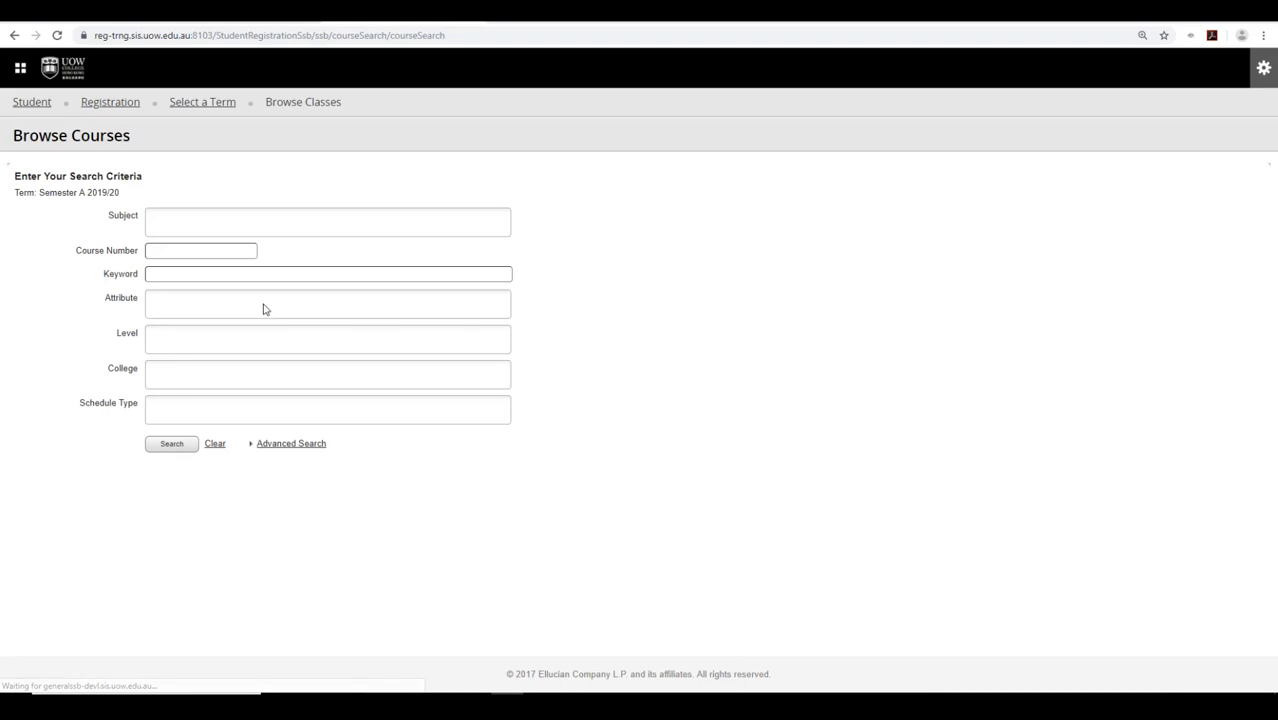
click(199, 217)
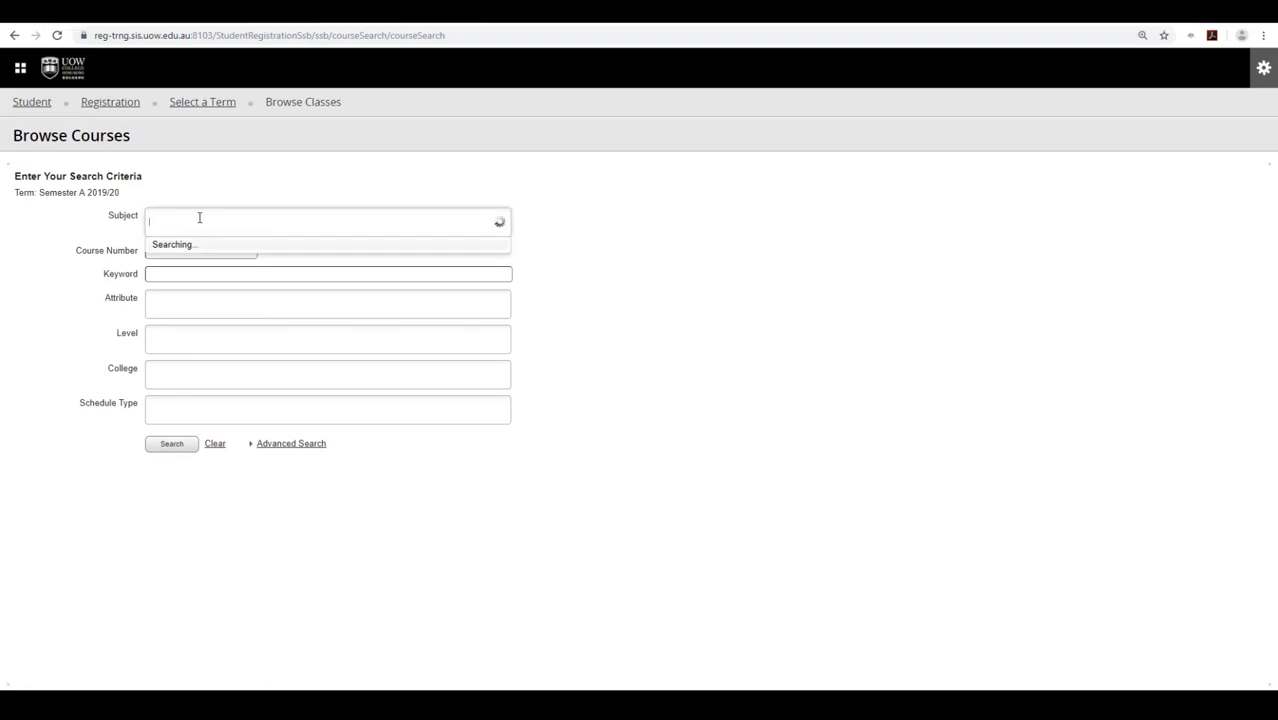
text(account)
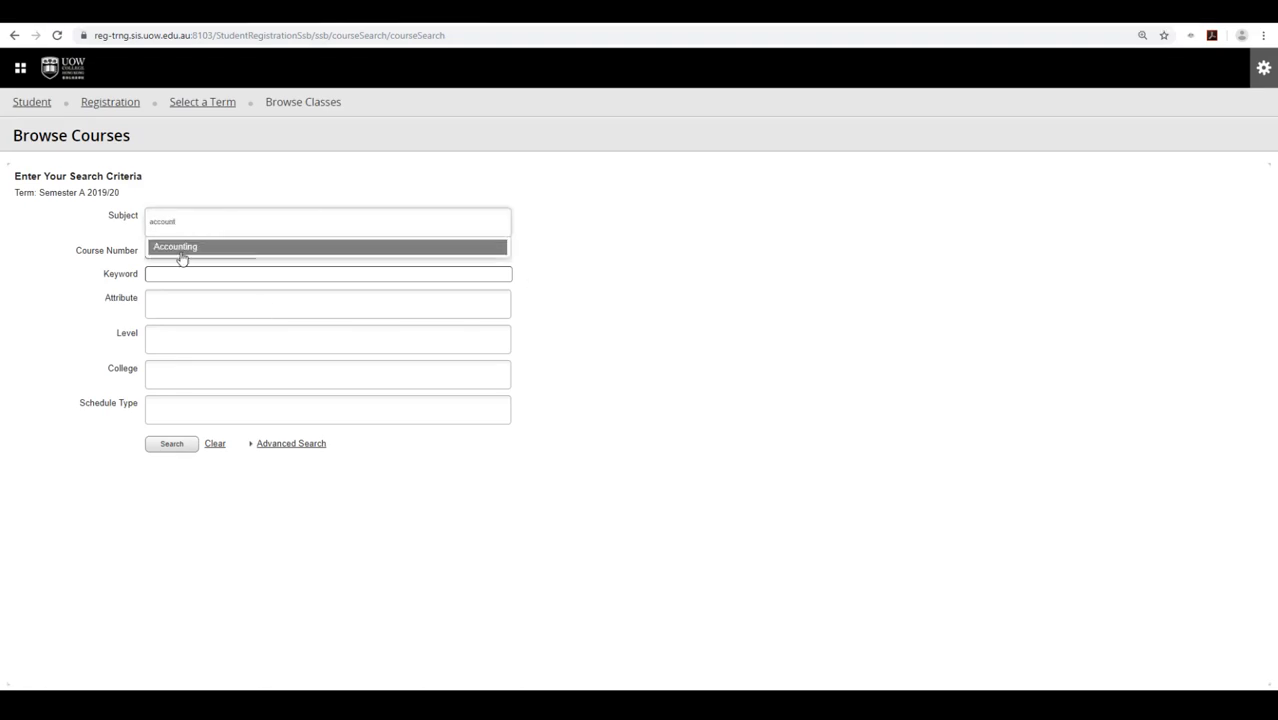
click(175, 252)
click(172, 446)
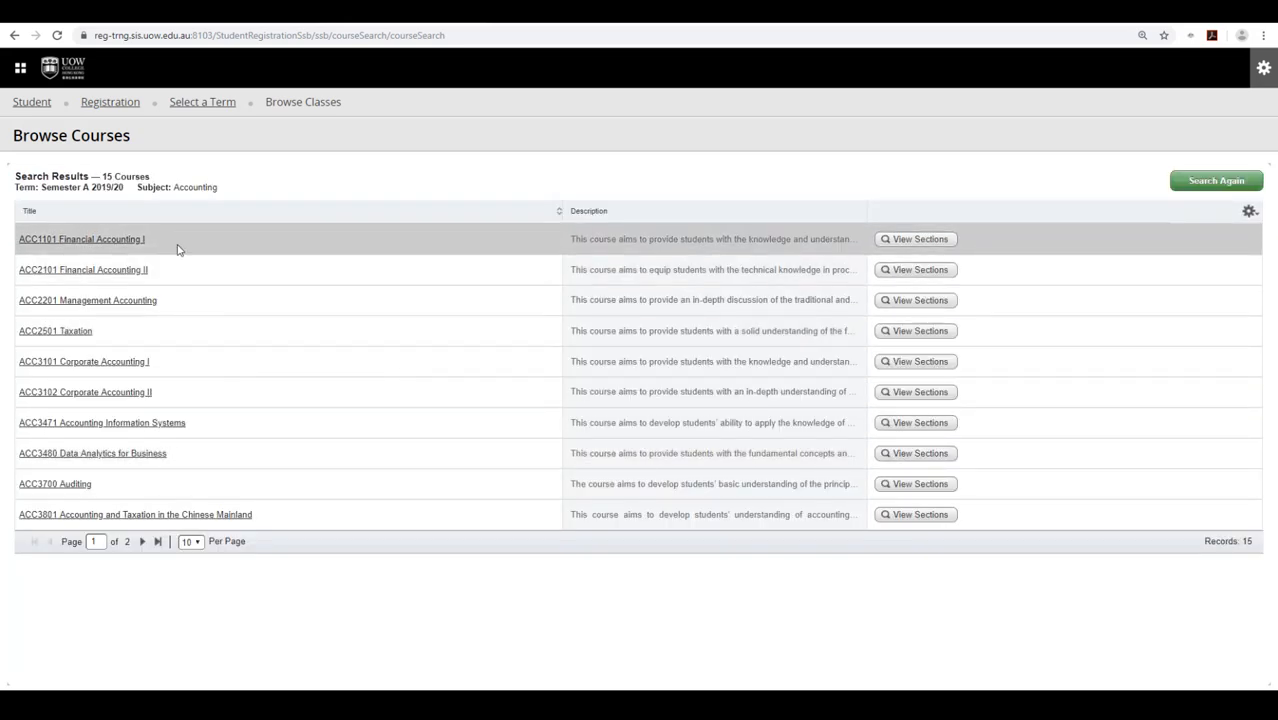
- Review ACC1101 Financial Accounting I's description, learning objectives and prerequisites, then close the details
click(102, 243)
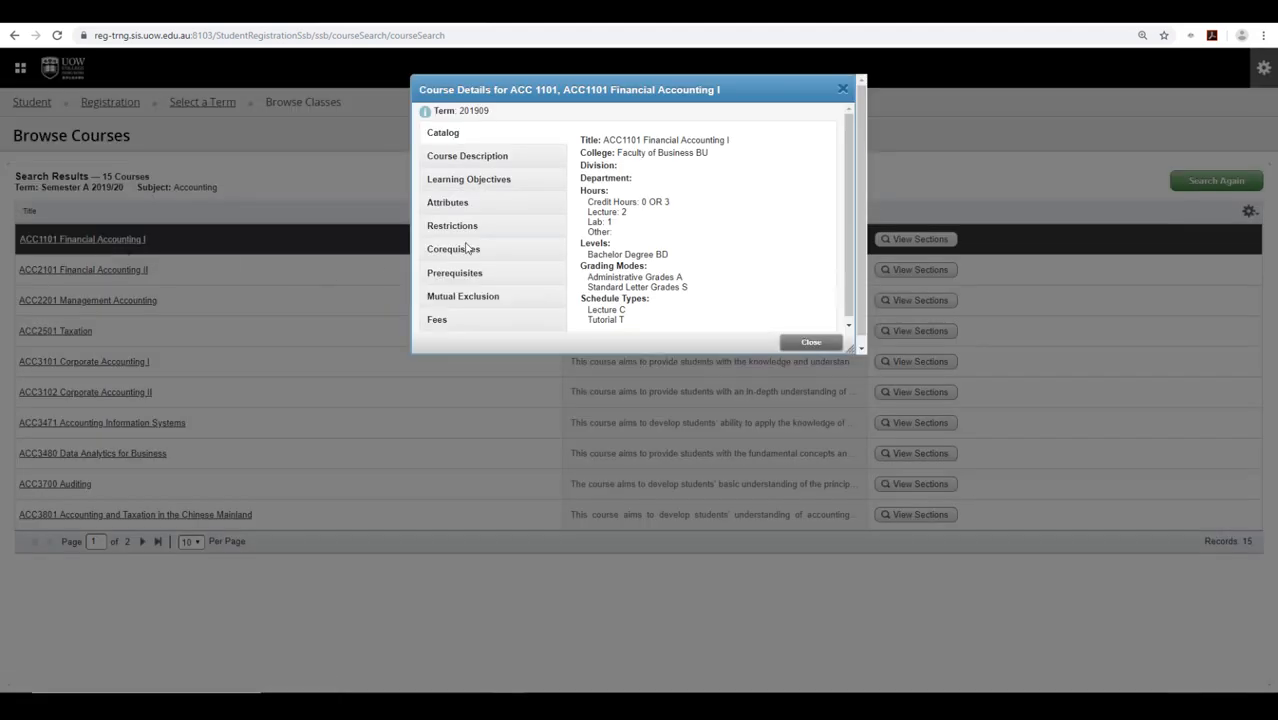
click(496, 160)
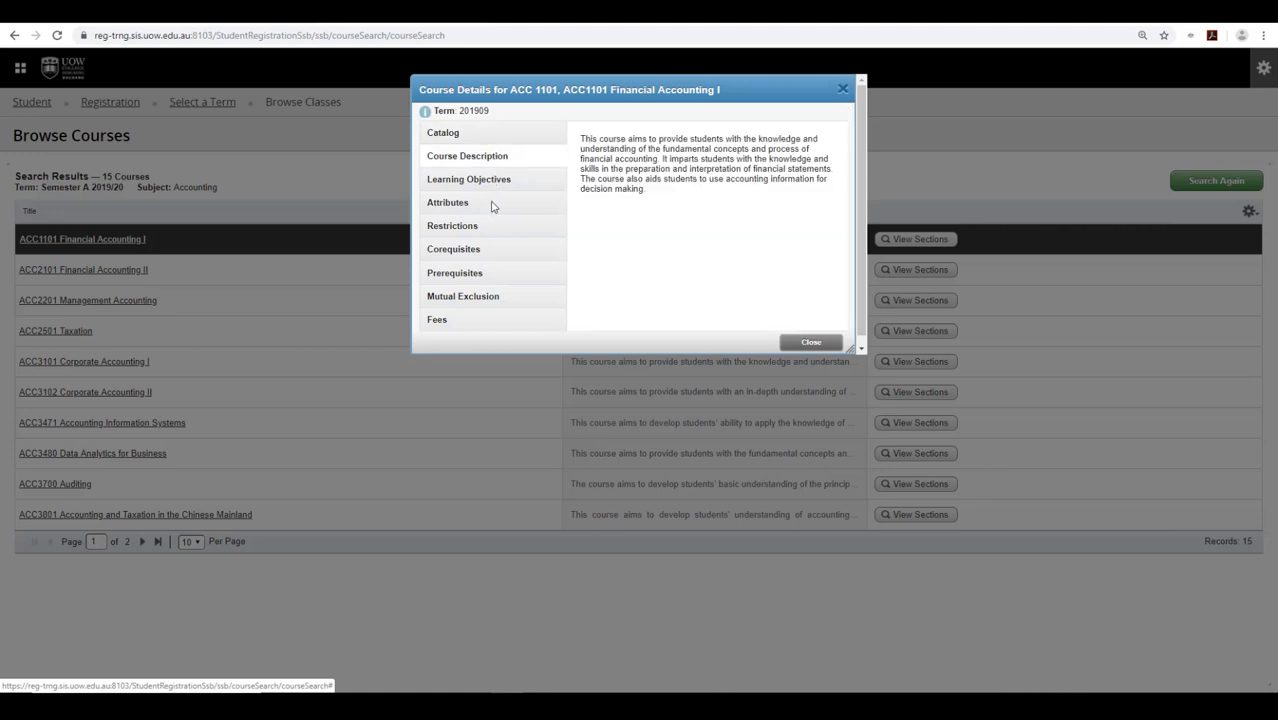
click(489, 183)
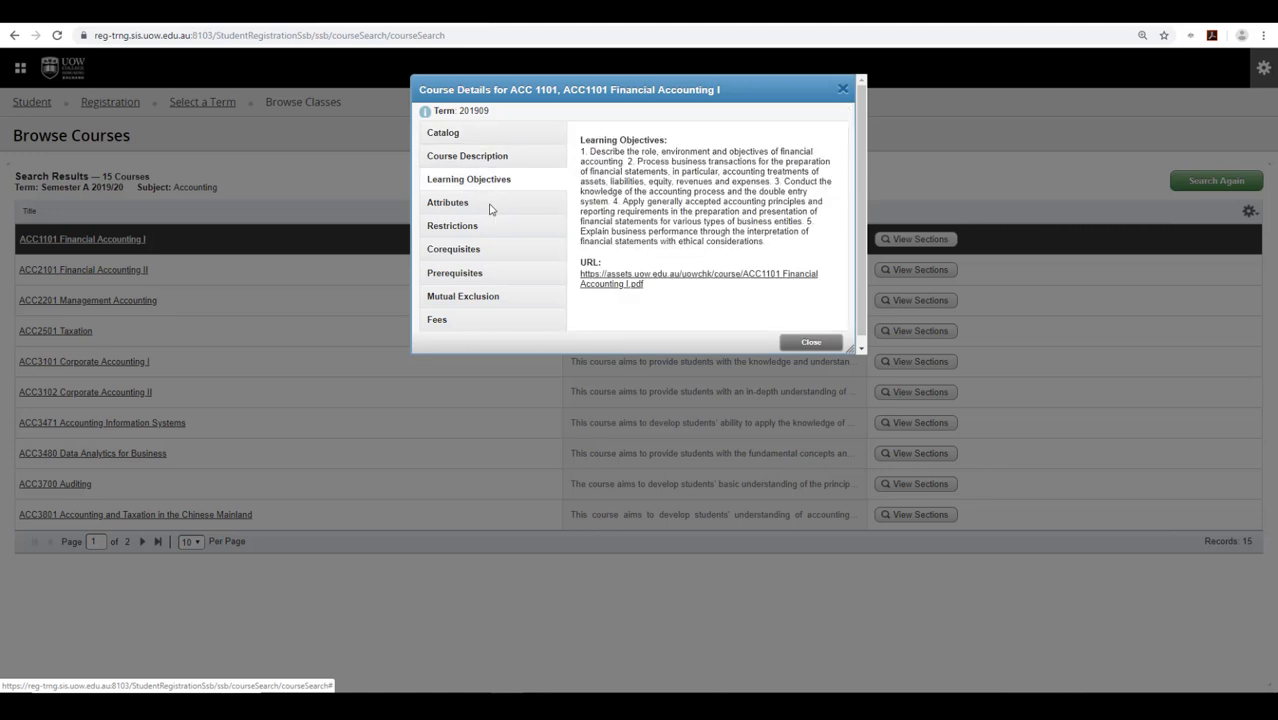
click(476, 280)
click(810, 343)
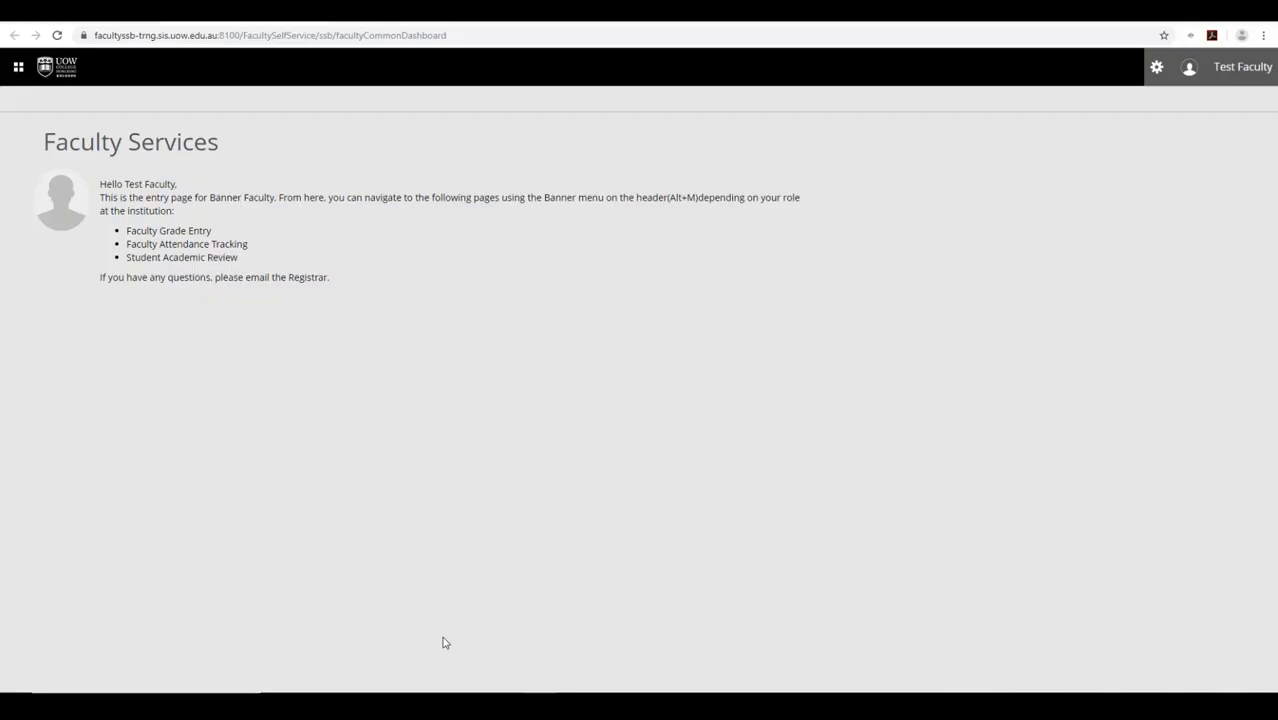
- Open the Programme Catalogue in a new tab and find Bachelor of Accounting (Honours) for Semester A 2019/20
click(20, 73)
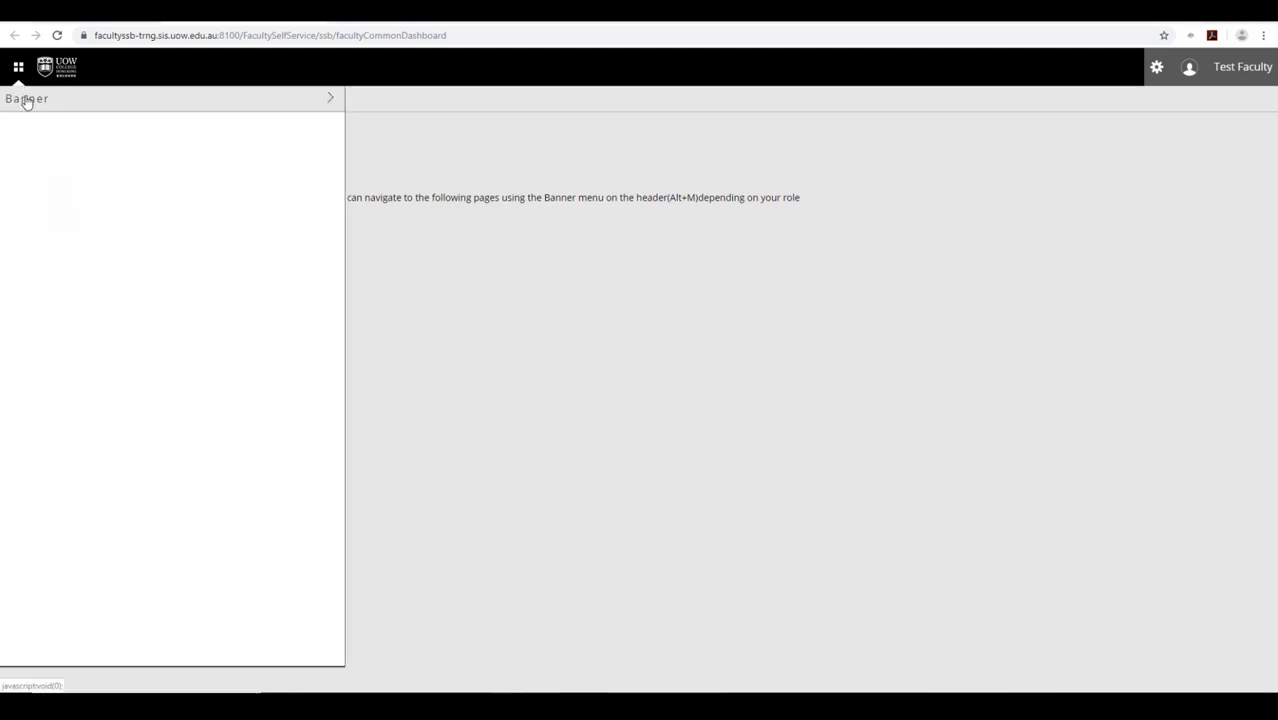
click(44, 178)
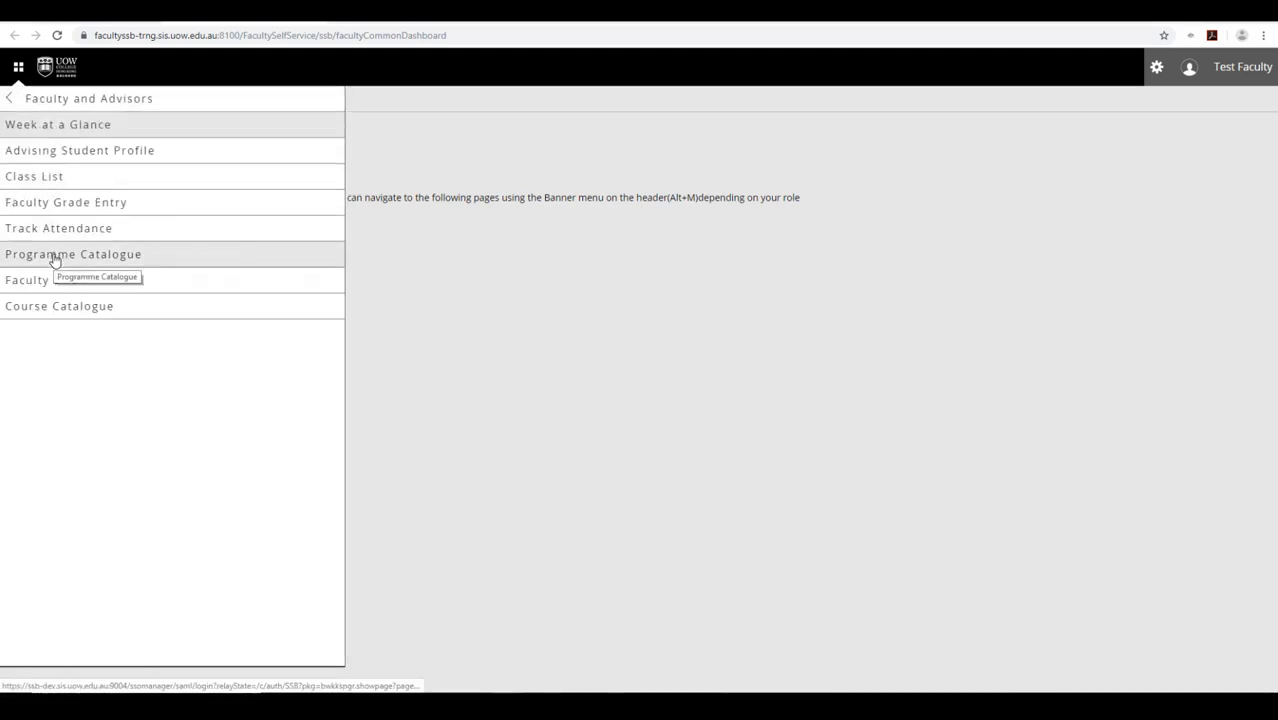
right_click(55, 261)
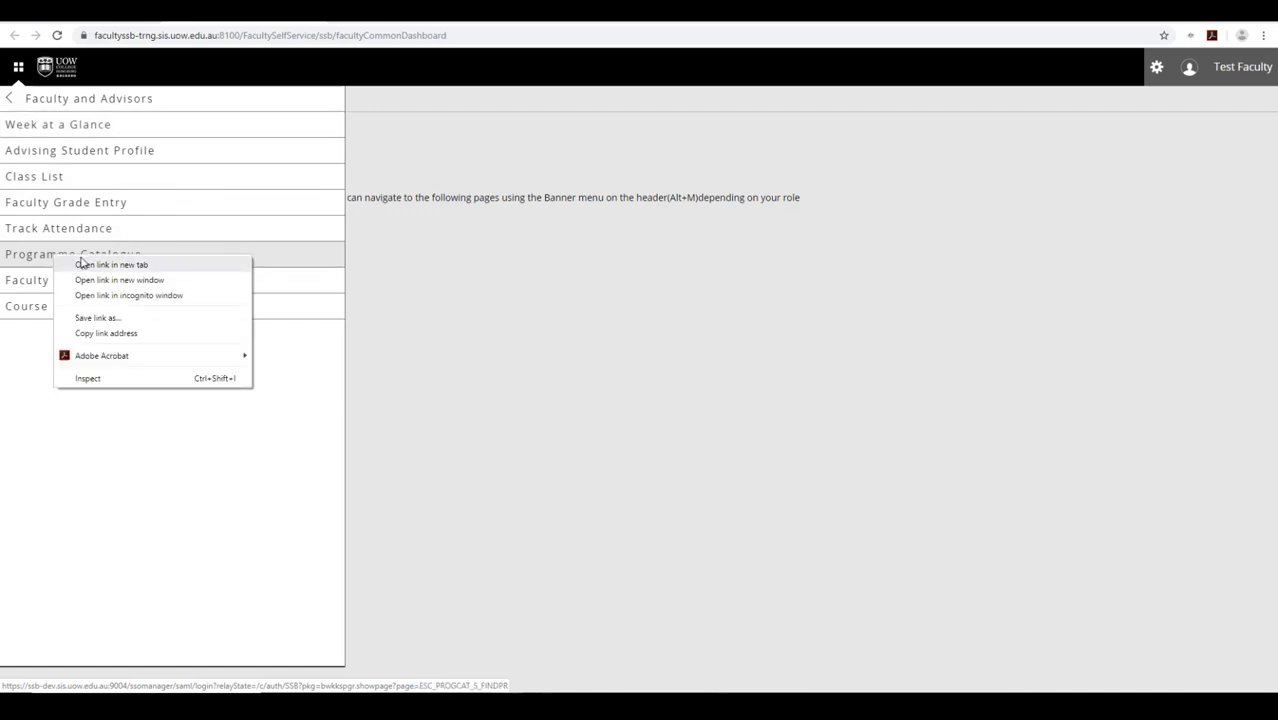
click(82, 264)
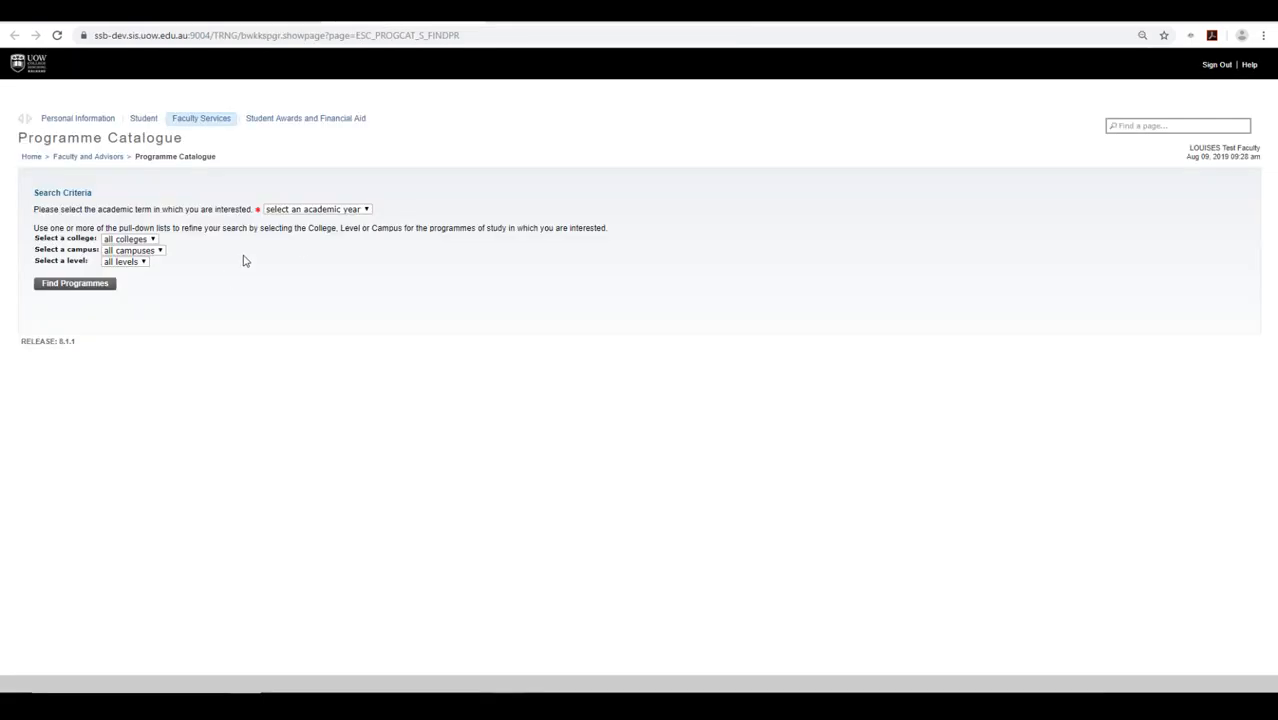
click(331, 211)
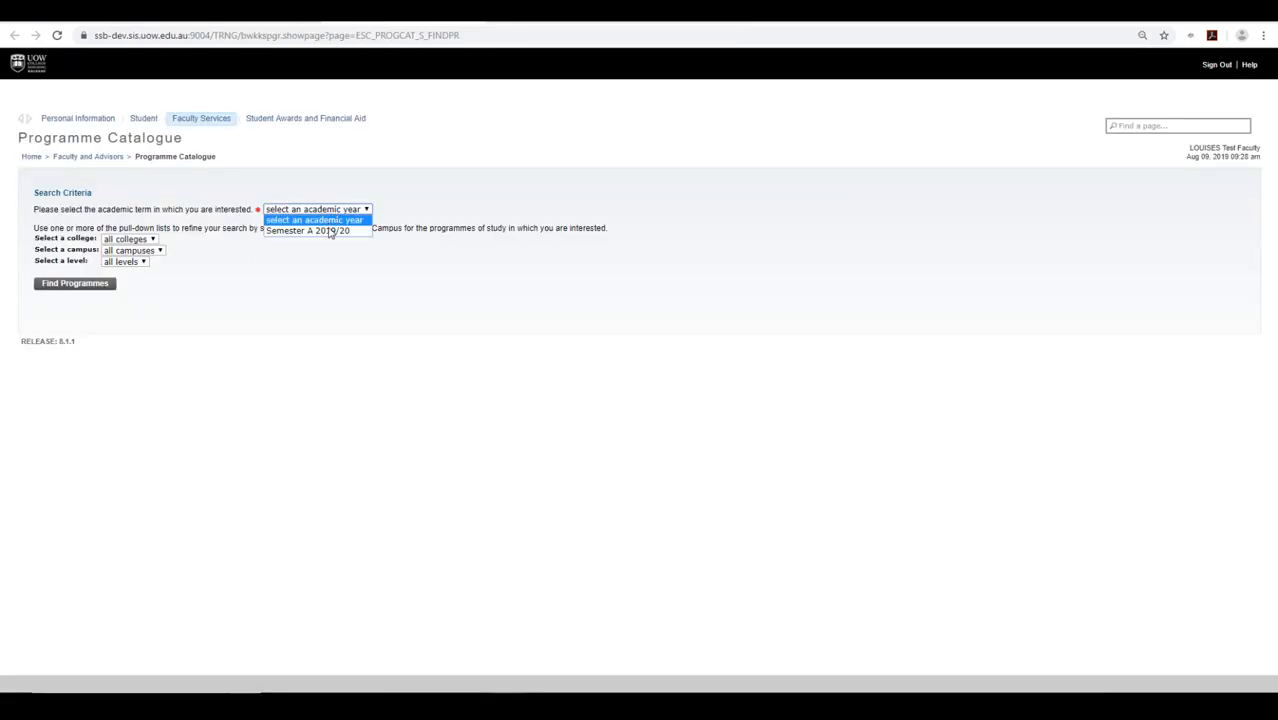
click(331, 230)
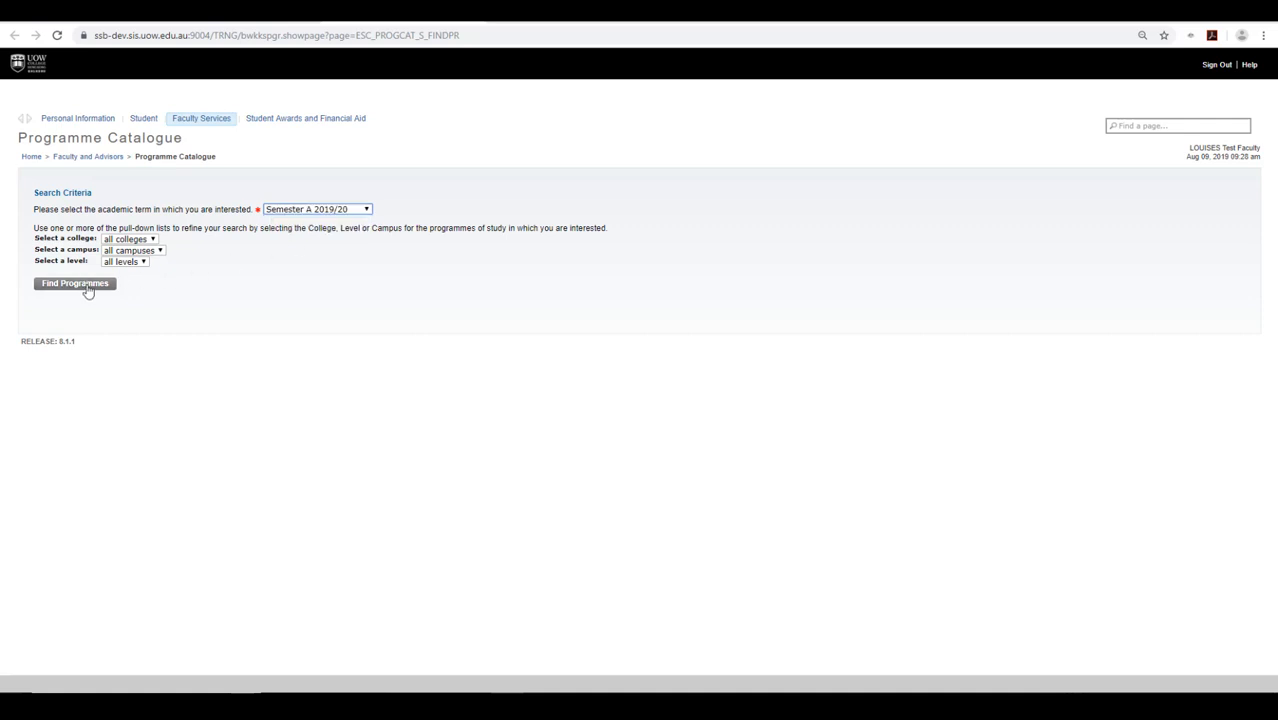
click(88, 287)
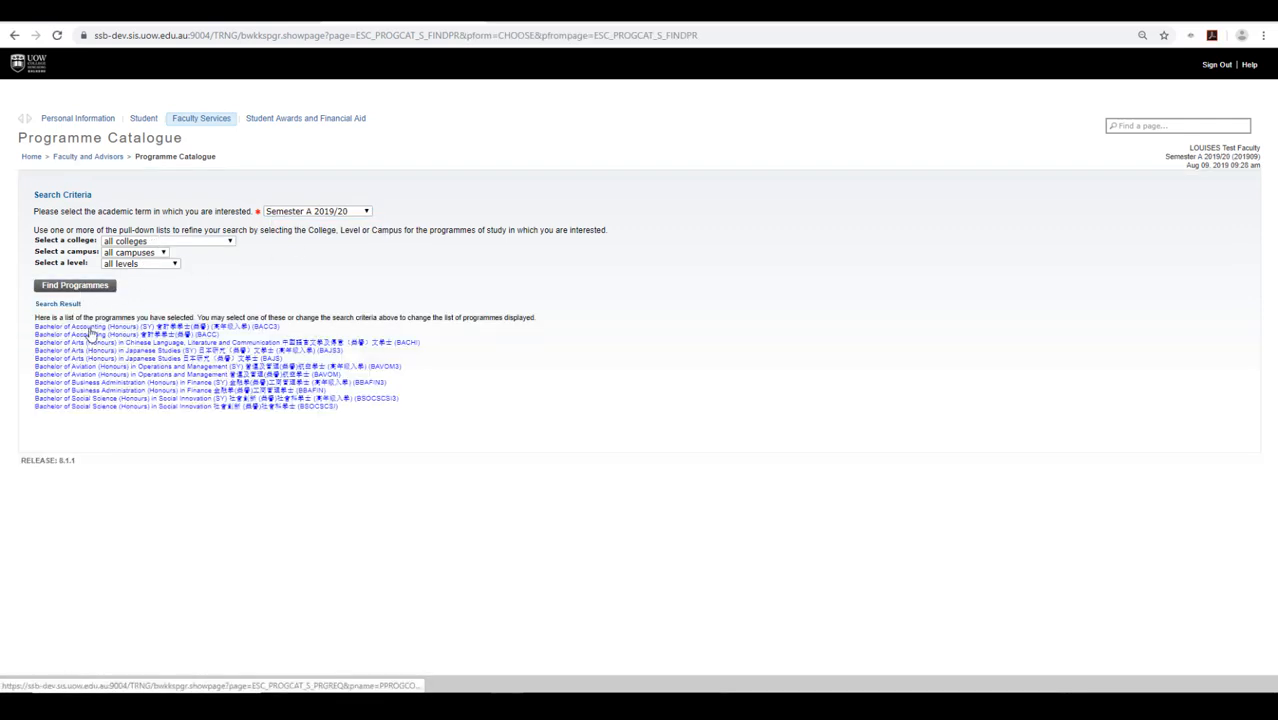
click(87, 342)
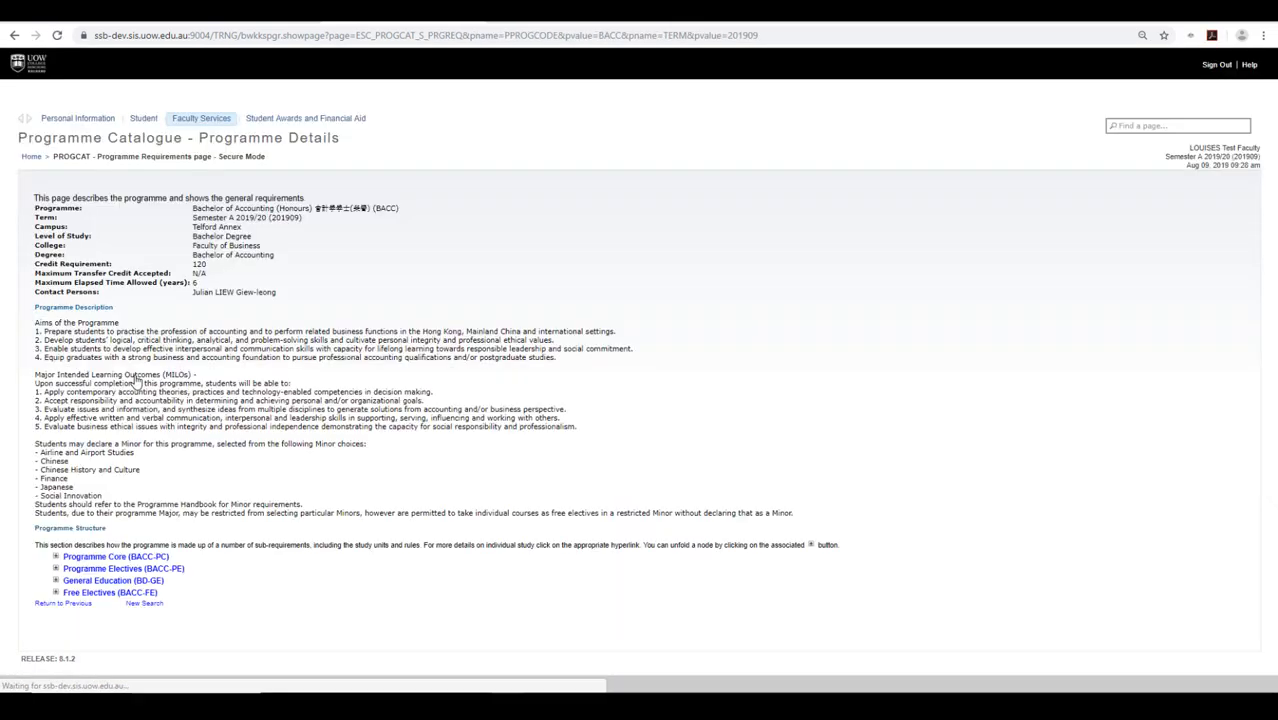
- Expand the Programme Core and Programme Electives course lists
click(56, 556)
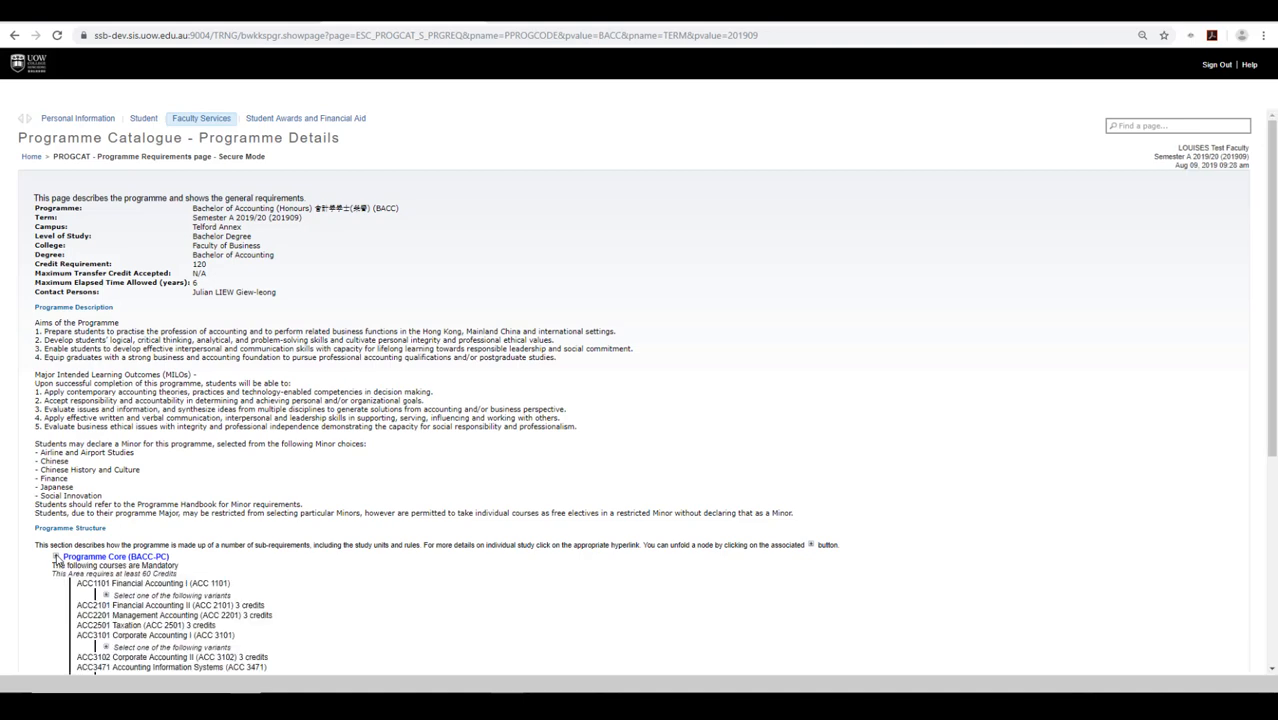
scroll(56, 561, down, 3)
scroll(56, 563, down, 1)
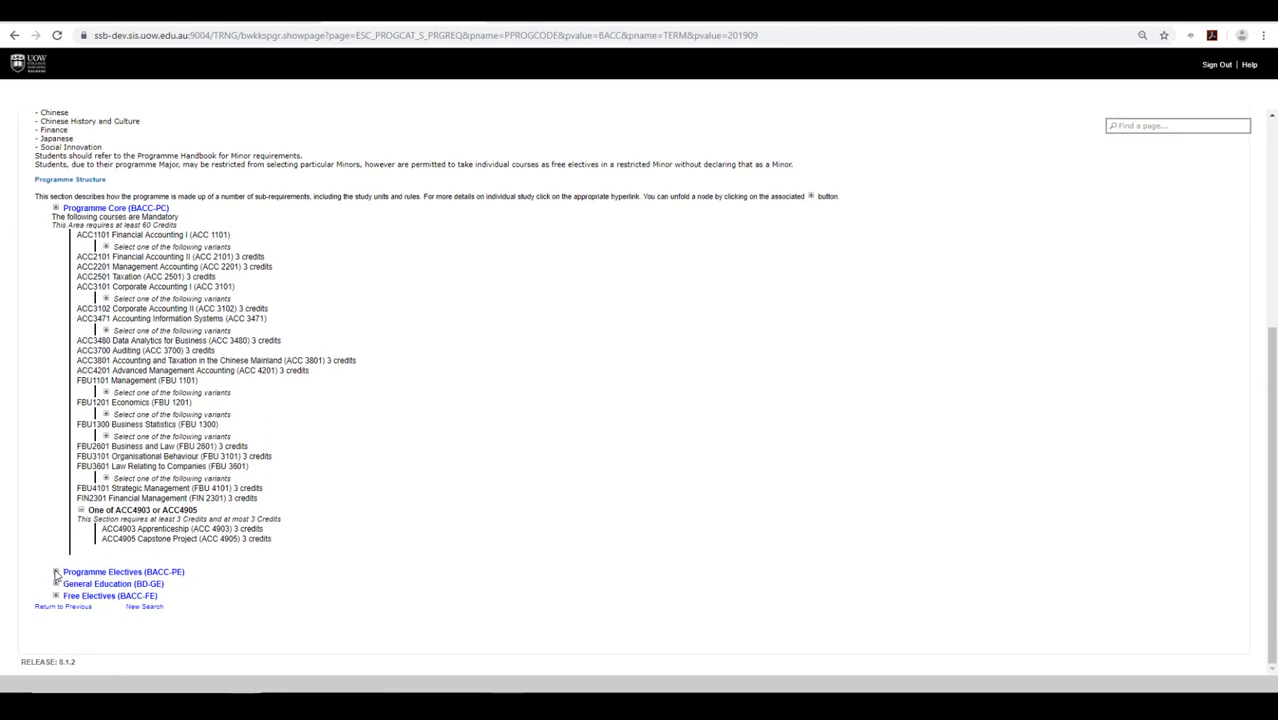
click(56, 573)
scroll(56, 574, down, 1)
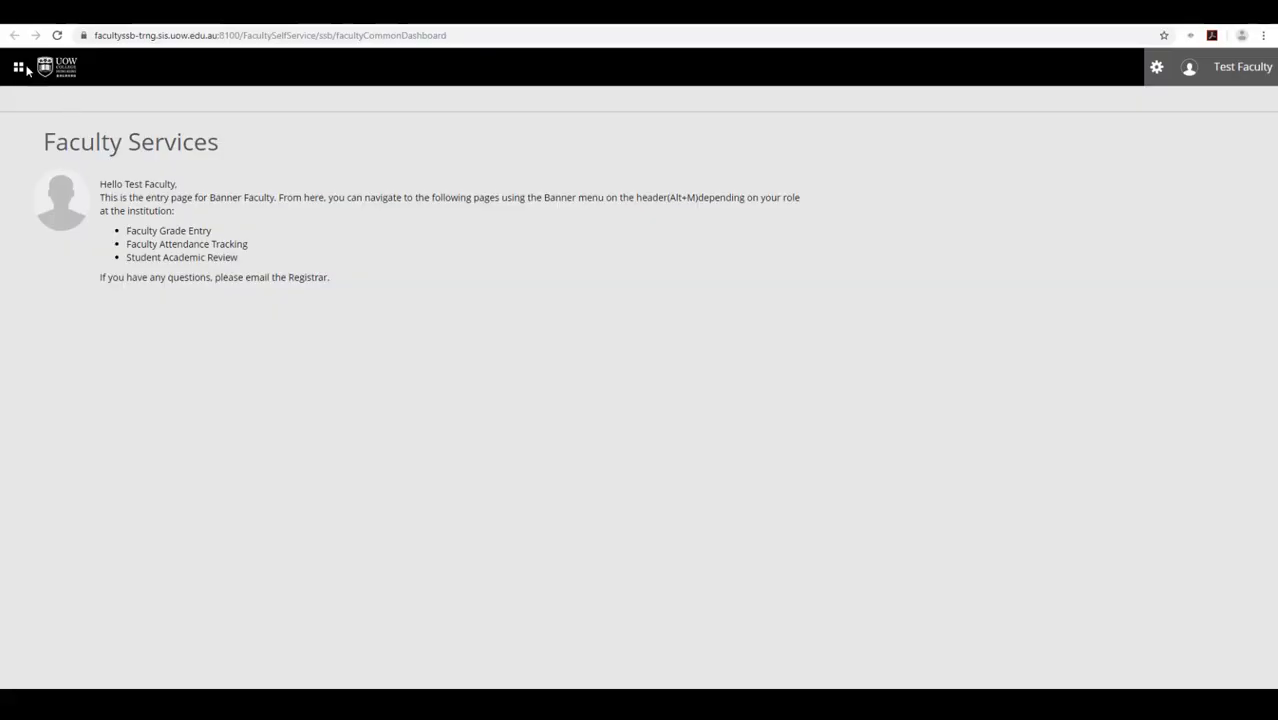
click(20, 68)
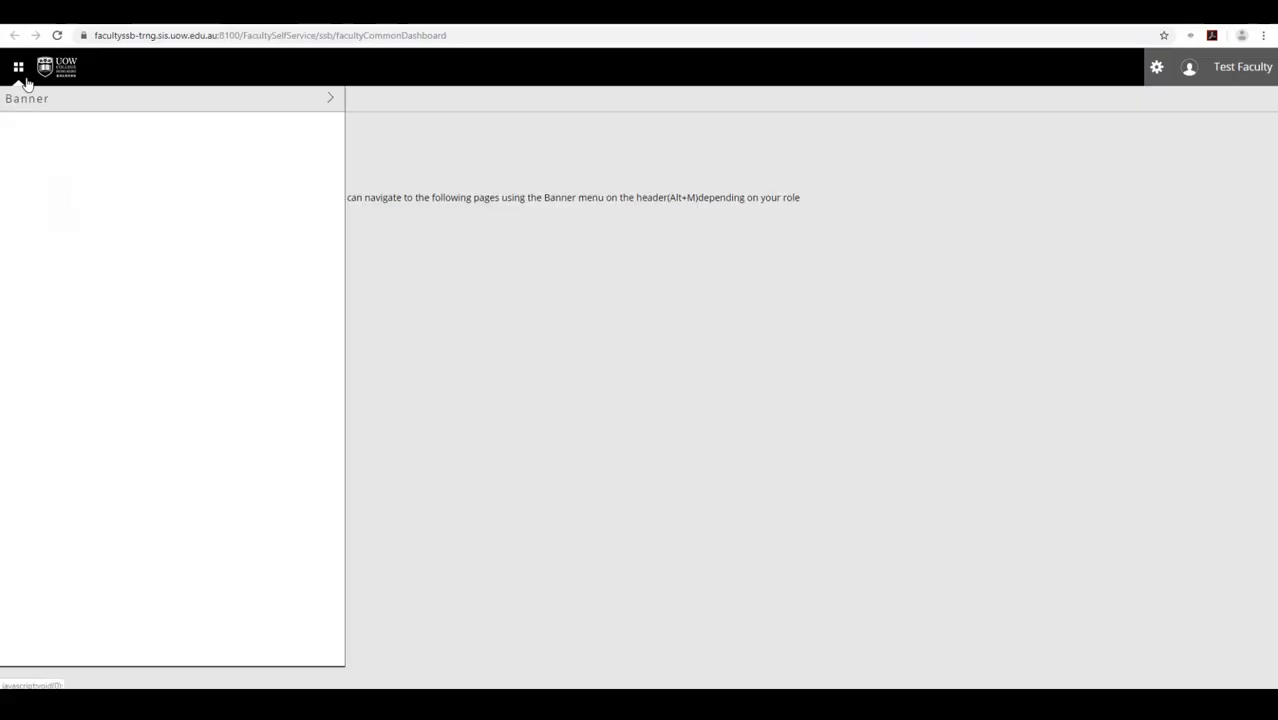
- Open Moodle e-Learning from the Banner menu's top-level sections, then go back a page
click(30, 98)
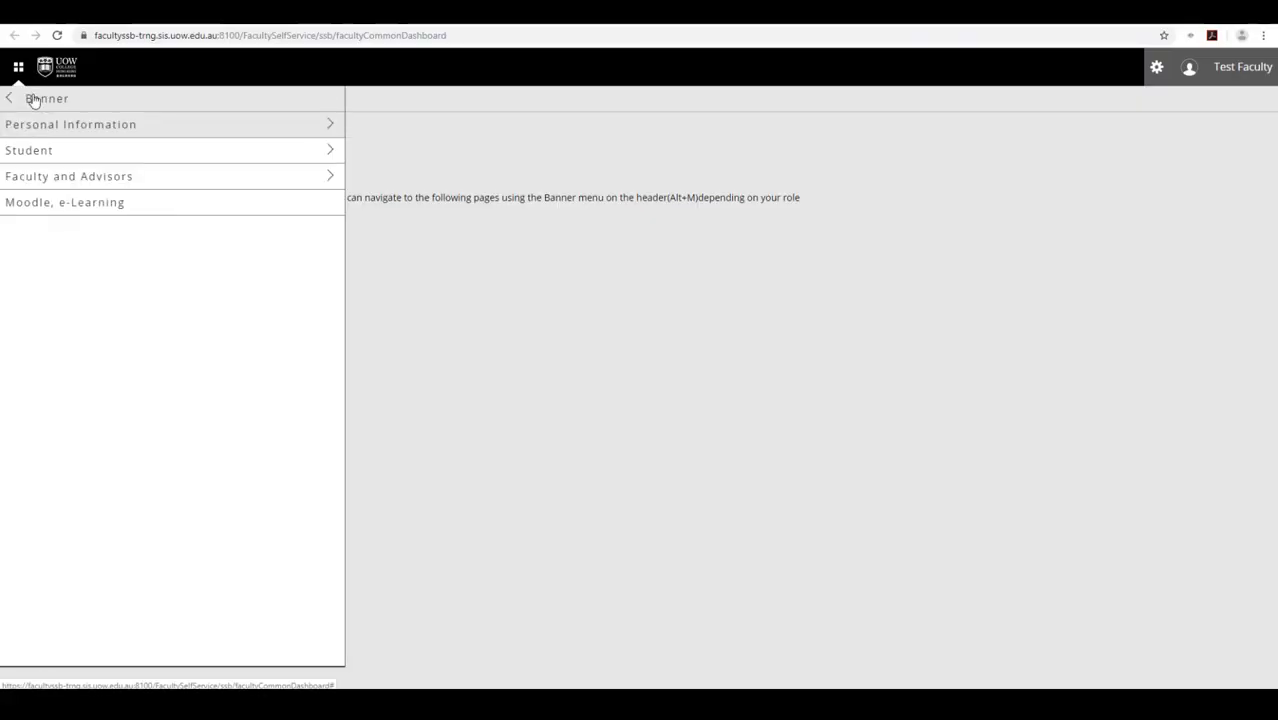
click(50, 178)
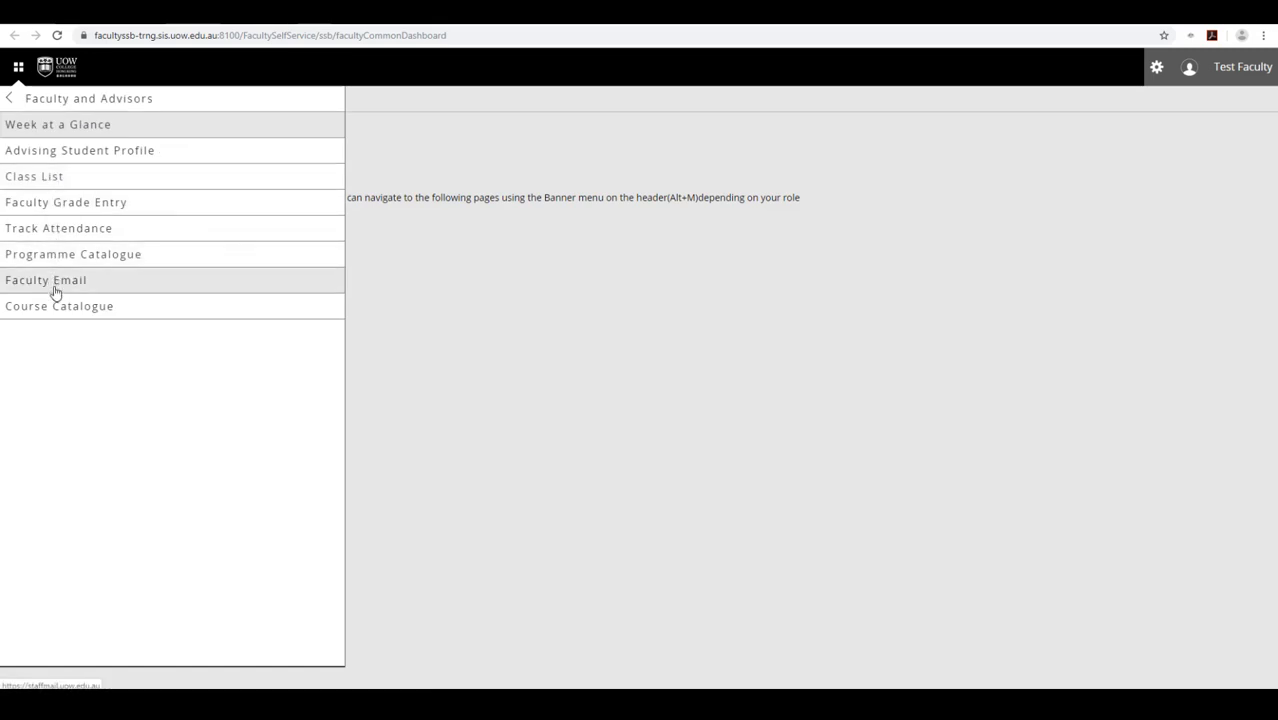
click(75, 98)
click(80, 208)
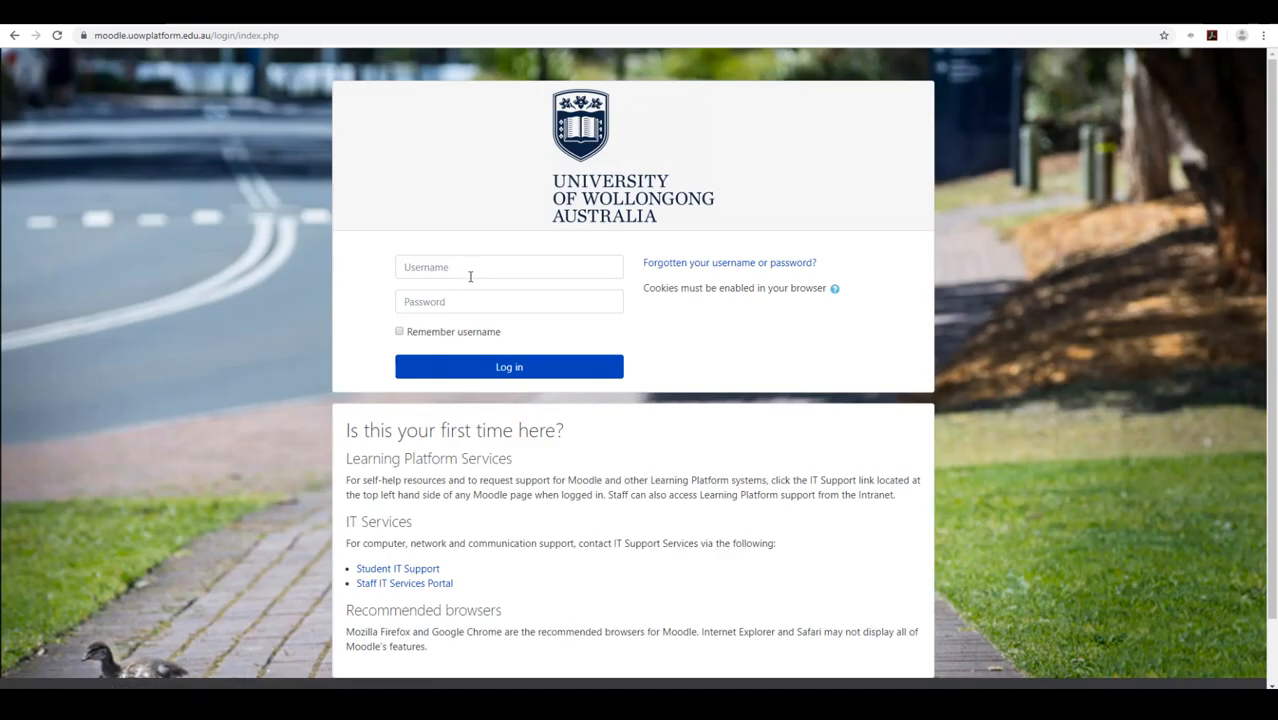
click(14, 35)
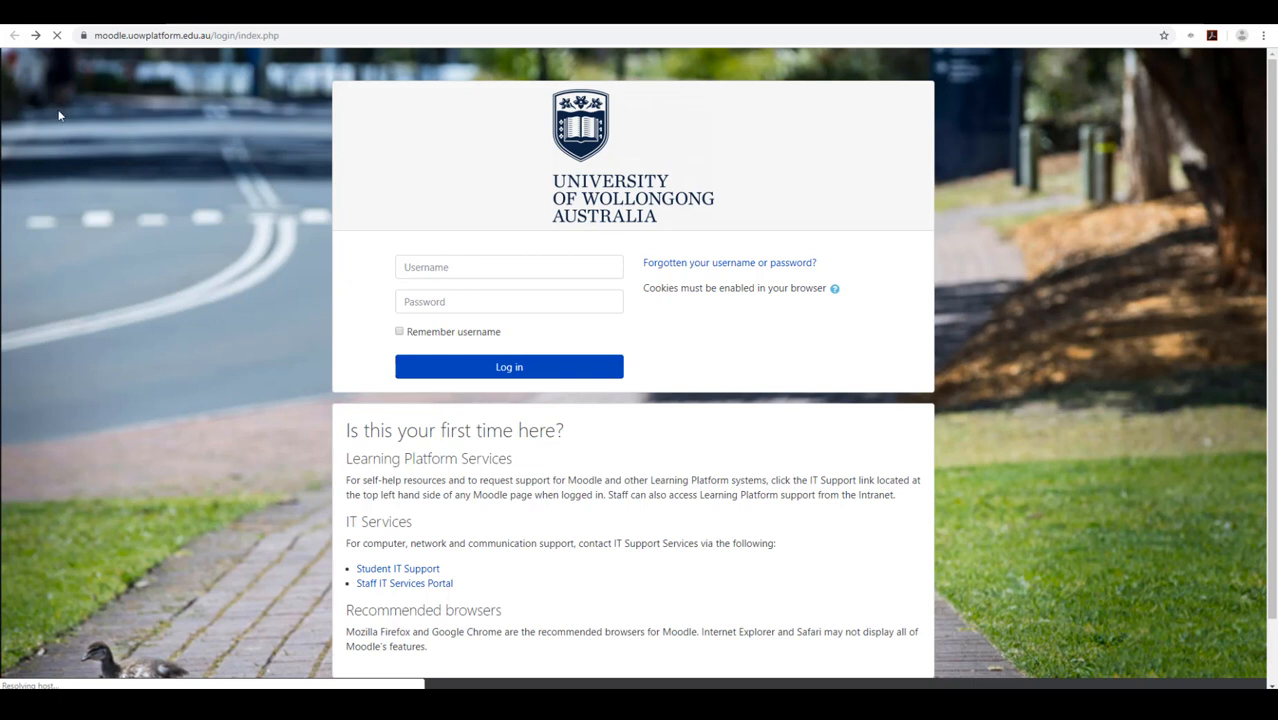